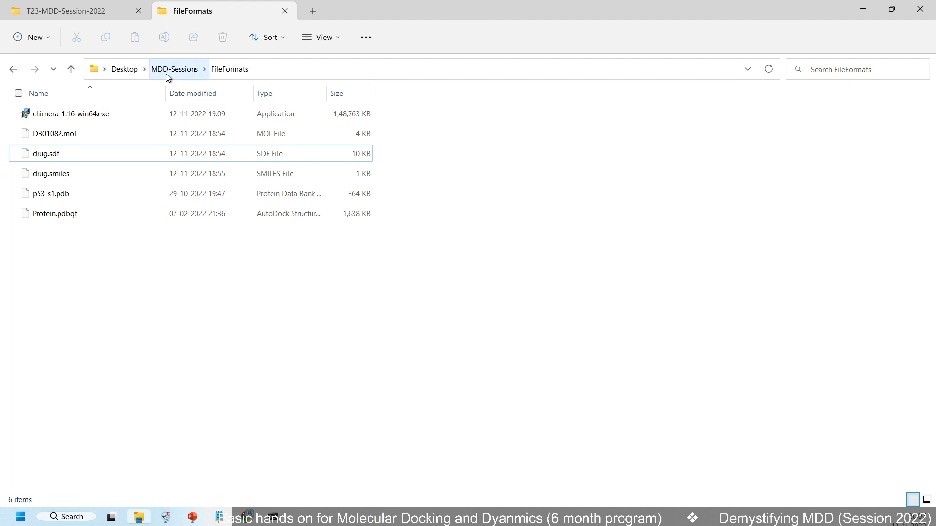
# Open the docking folder inside MDD-Sessions and copy its full folder path
pyautogui.click(167, 73)
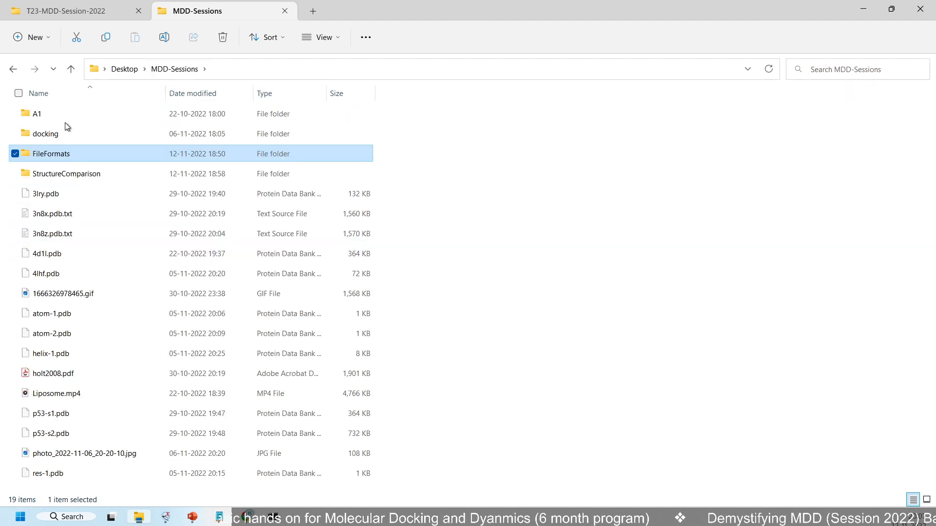
pyautogui.doubleClick(61, 134)
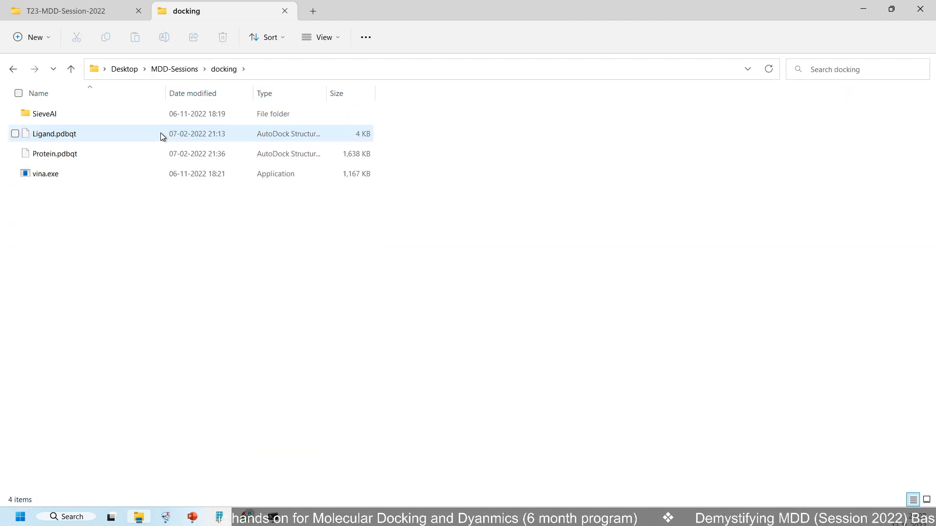
pyautogui.click(286, 71)
pyautogui.hotkey('ctrl', 'c')
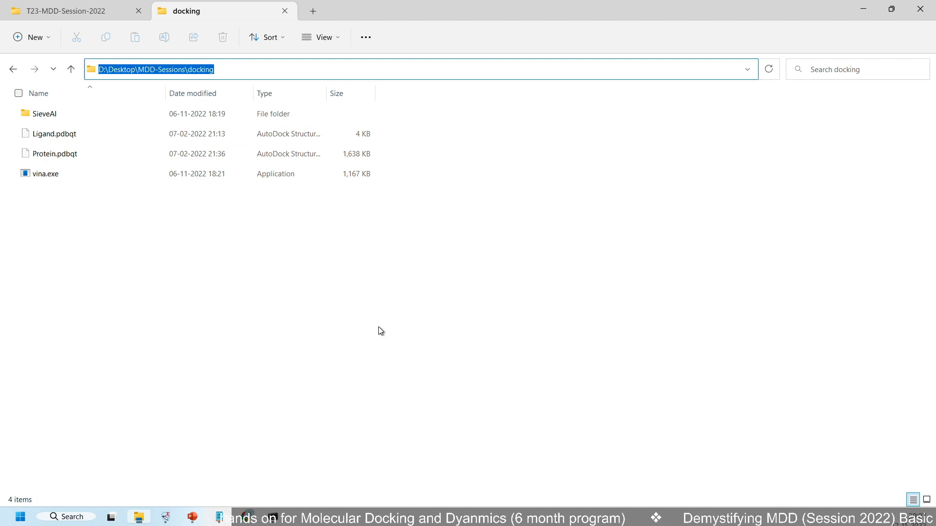
# Switch to the Command Prompt and change the working directory to D:\Desktop\MDD-Sessions\docking
pyautogui.hotkey('alt', 'Tab')
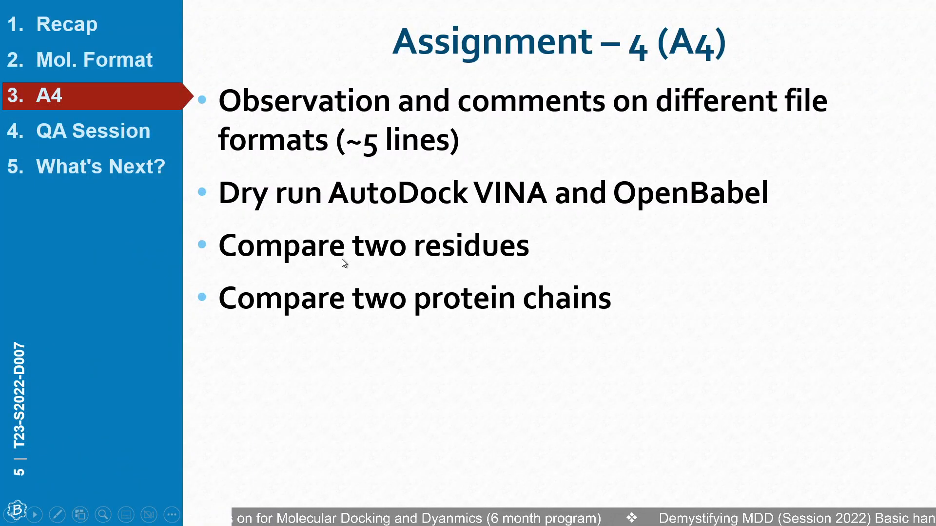
pyautogui.hotkey('alt', 'Tab')
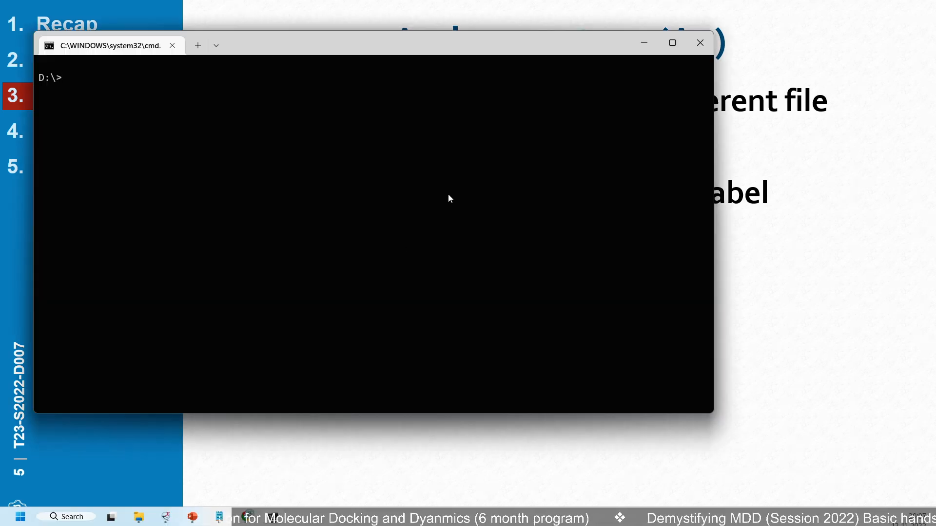
pyautogui.write('cd')
pyautogui.hotkey('ctrl', 'v')
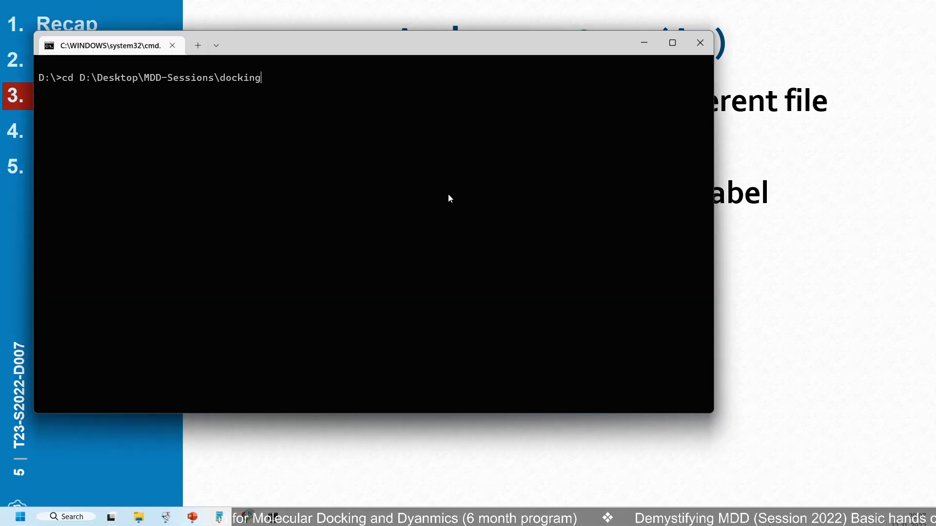
pyautogui.press('Return')
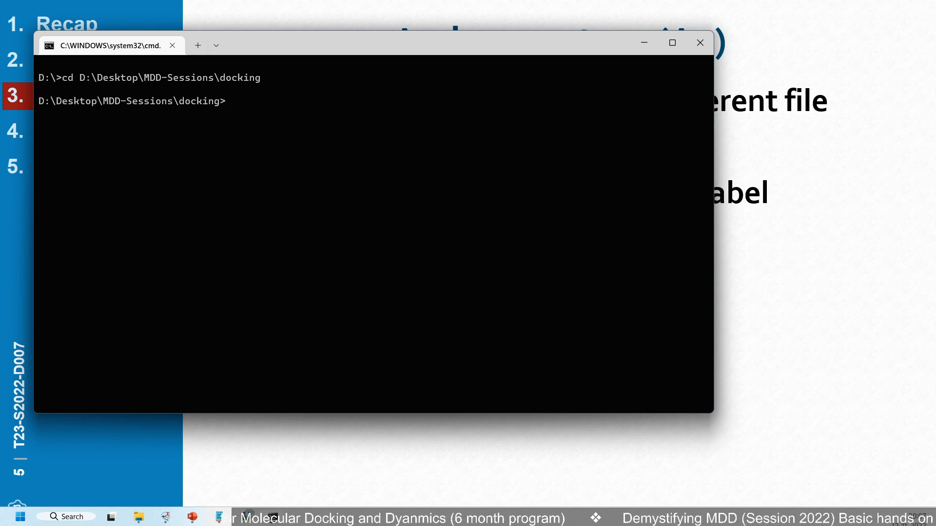
# Dry-run AutoDock Vina with the command vina and review its full help output
pyautogui.write('vina')
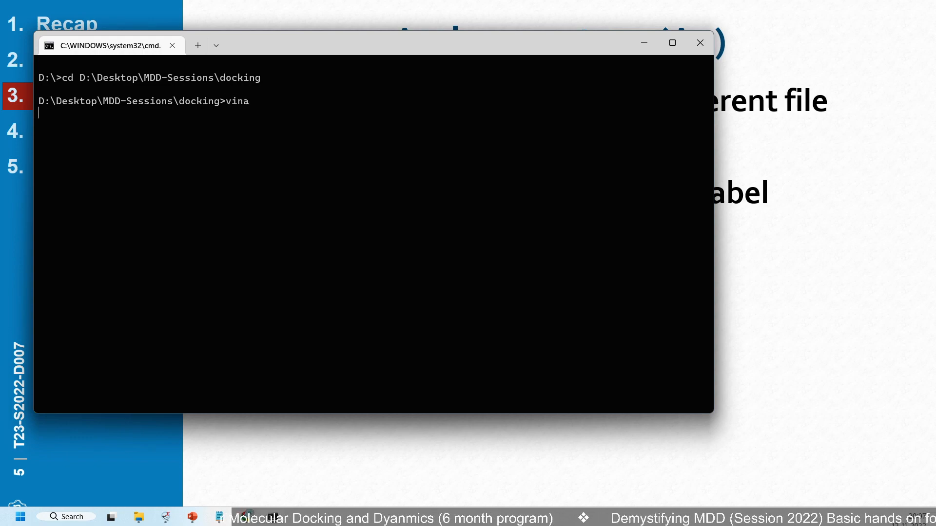
pyautogui.press('Return')
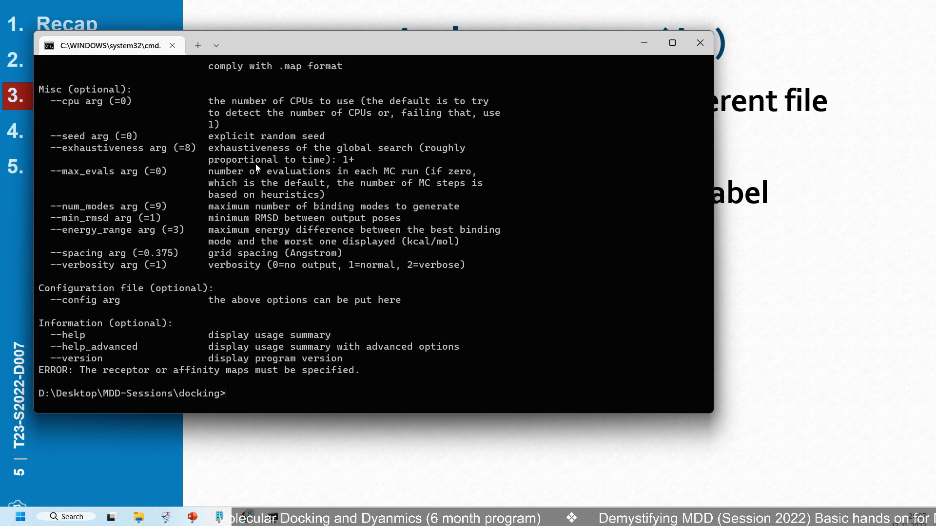
pyautogui.scroll(15, 239, 263)
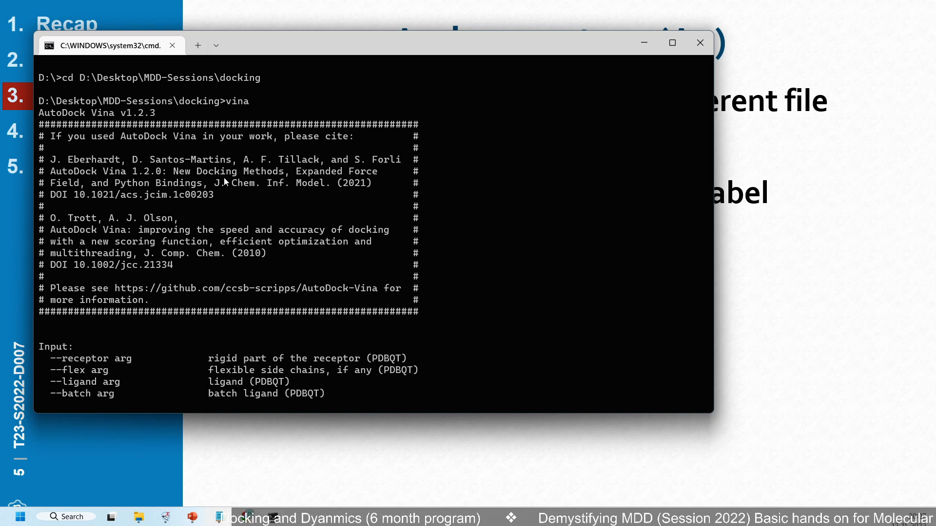
pyautogui.scroll(-15, 224, 177)
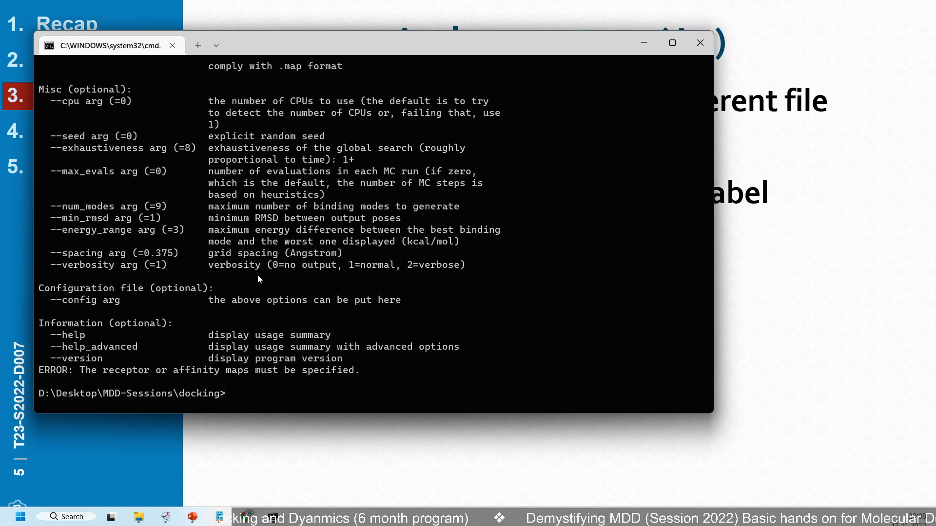
# Clear the console with cls and dry-run Open Babel with the command obabel
pyautogui.write('cls')
pyautogui.press('Return')
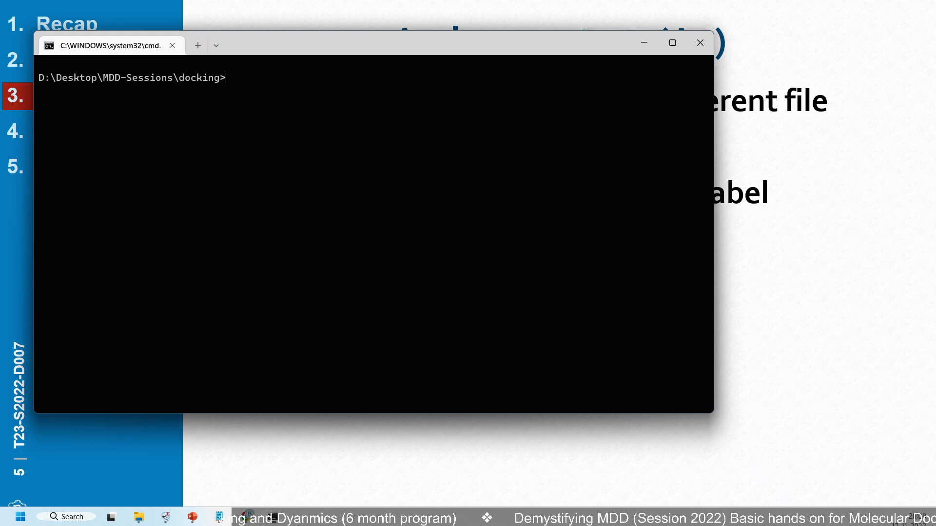
pyautogui.write('obabel')
pyautogui.press('Return')
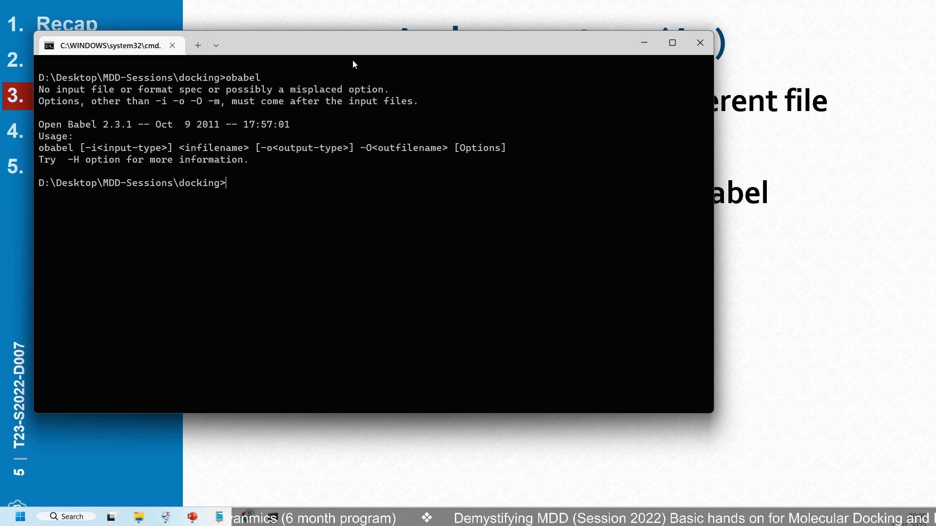
# Move the console aside to reveal the assignment slide, then return to the slideshow and advance to the "Queries?" slide
pyautogui.moveTo(355, 45); pyautogui.dragTo(367, 372)
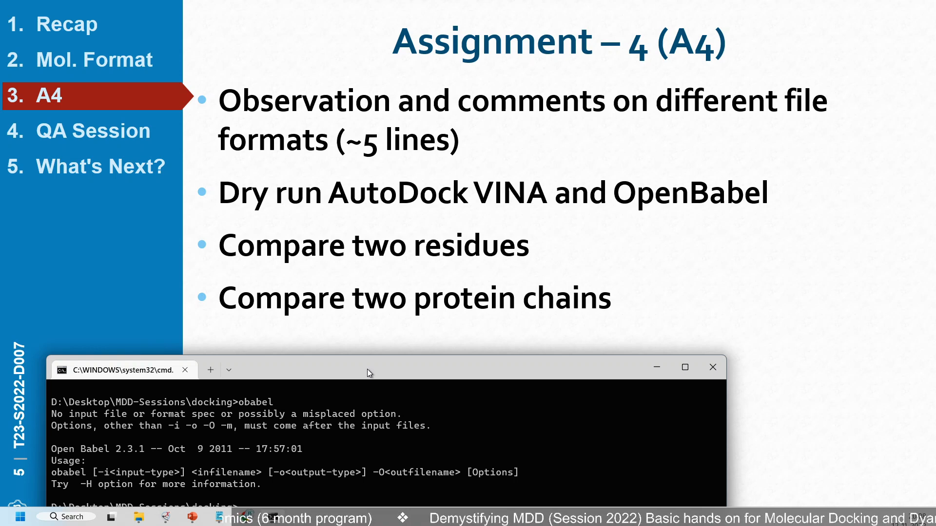
pyautogui.moveTo(370, 374); pyautogui.dragTo(486, 100)
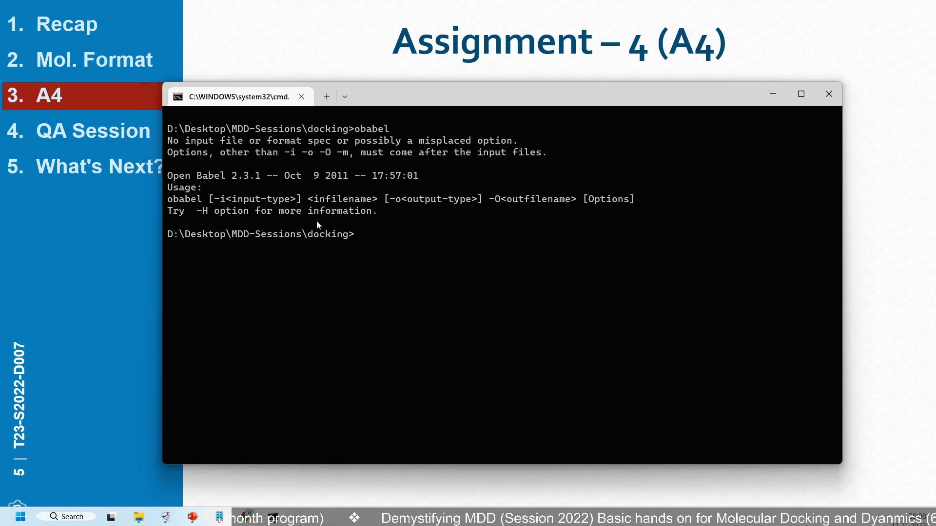
pyautogui.hotkey('alt', 'Tab')
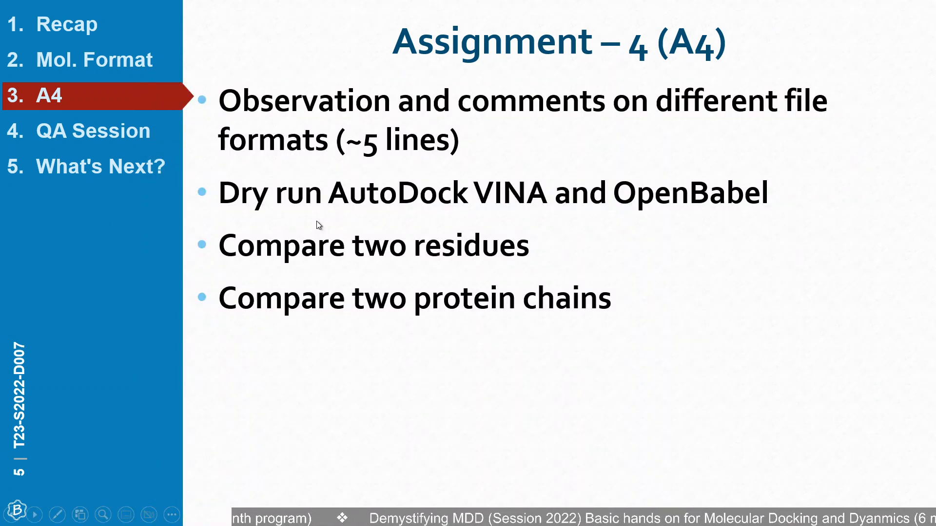
pyautogui.press('Right')
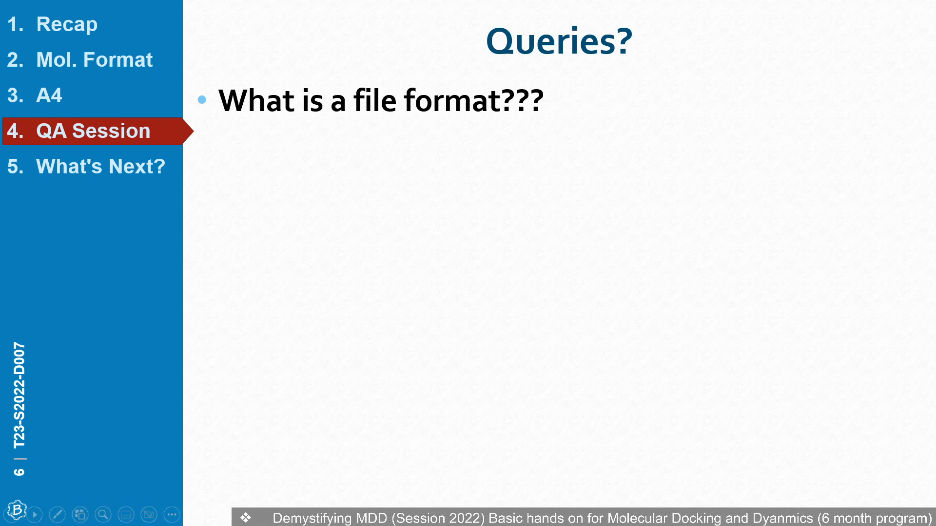
# Switch to File Explorer and go up from the docking folder to MDD-Sessions
pyautogui.hotkey('alt', 'Tab')
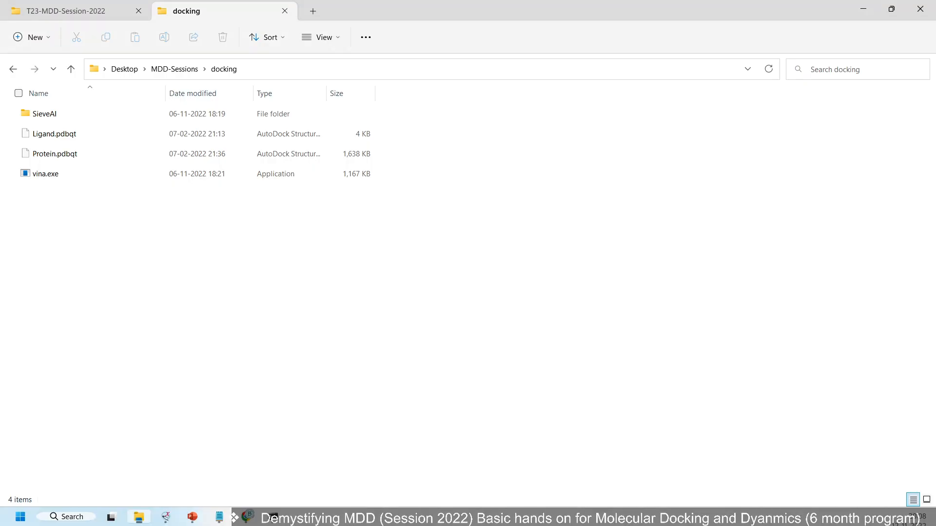
pyautogui.click(174, 69)
pyautogui.click(573, 385)
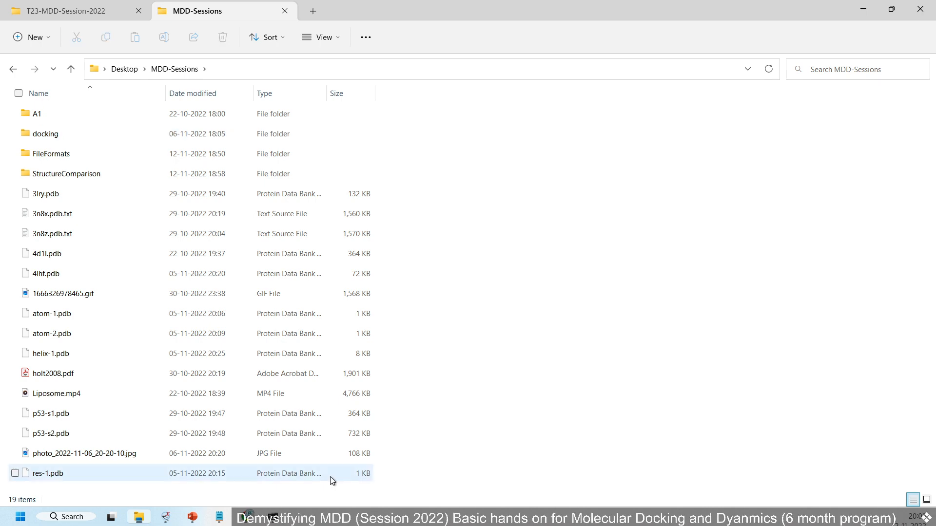
# Switch to ChimeraX and close the loaded DB01082.mol model with the close command
pyautogui.click(167, 517)
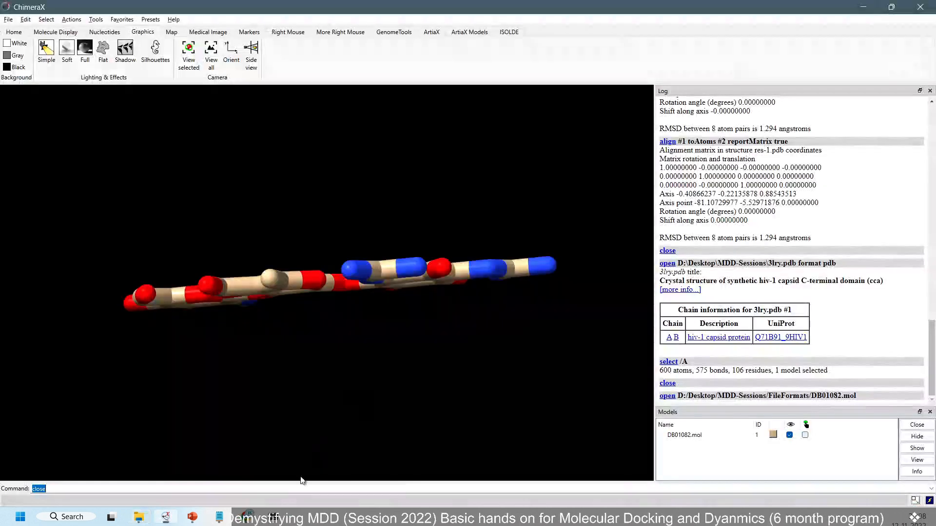
pyautogui.write('close')
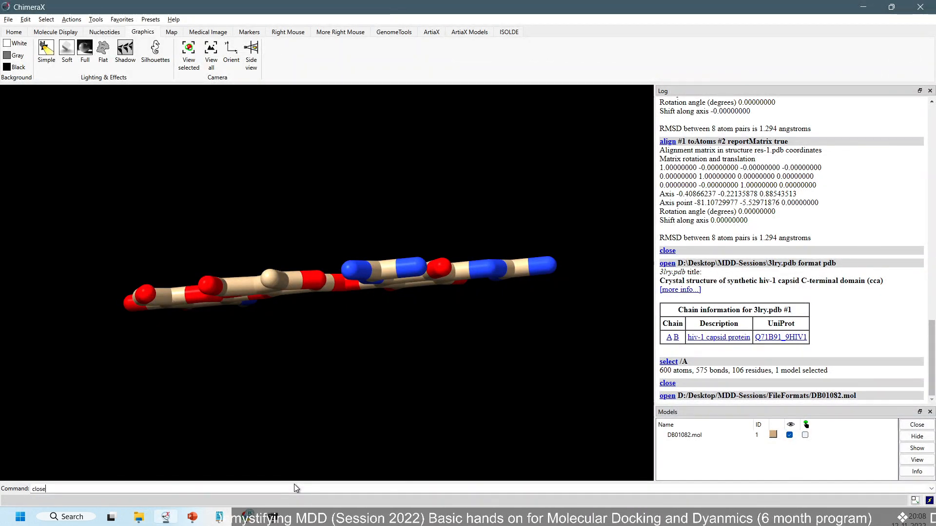
pyautogui.press('Return')
# Load p53-s1.pdb from the MDD-Sessions folder in File Explorer into ChimeraX
pyautogui.hotkey('alt', 'Tab')
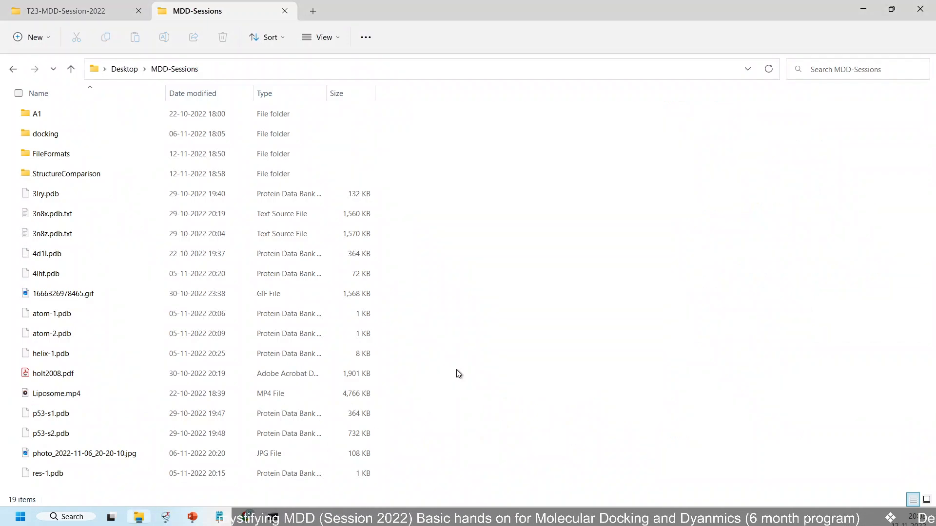
pyautogui.click(84, 414)
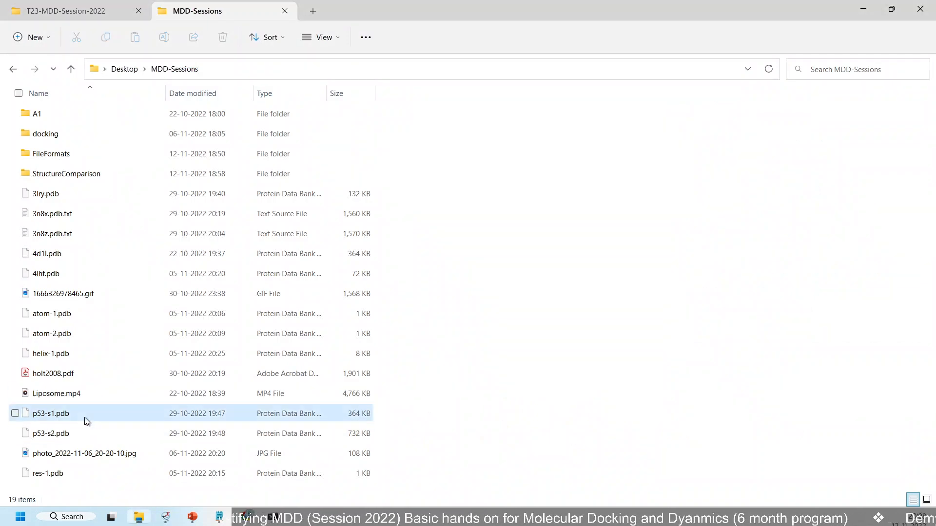
pyautogui.moveTo(58, 413); pyautogui.dragTo(328, 259)
pyautogui.hotkey('alt', 'Tab')
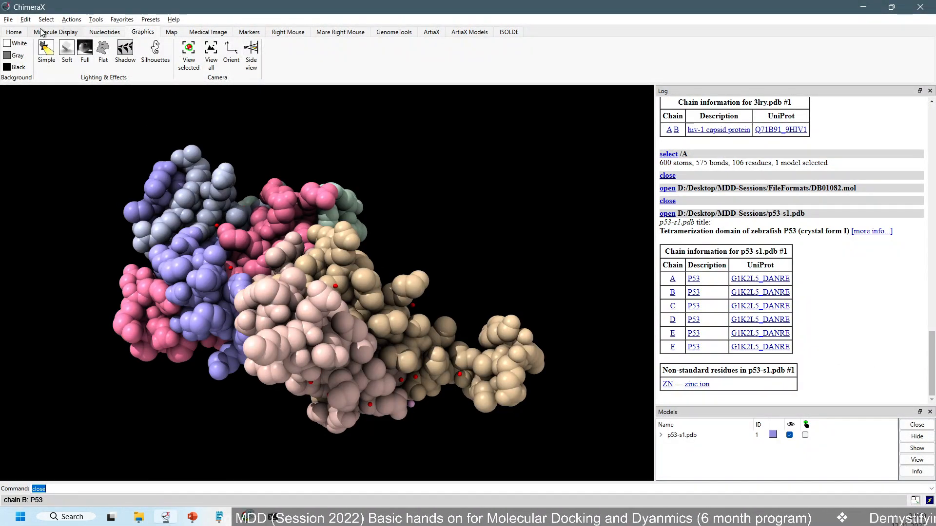
# Hide the cartoons, surfaces and atoms of p53-s1.pdb, then show only its cartoons
pyautogui.click(55, 31)
pyautogui.click(47, 63)
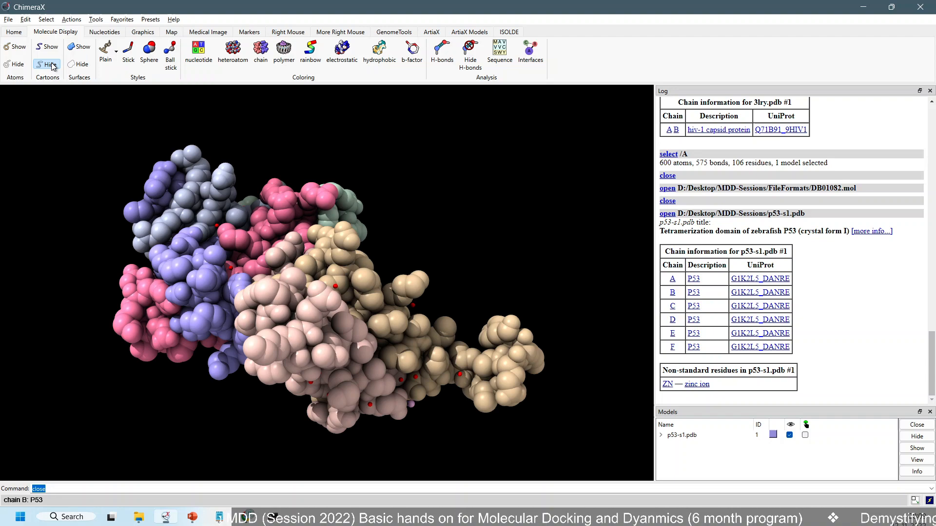
pyautogui.click(79, 64)
pyautogui.click(5, 66)
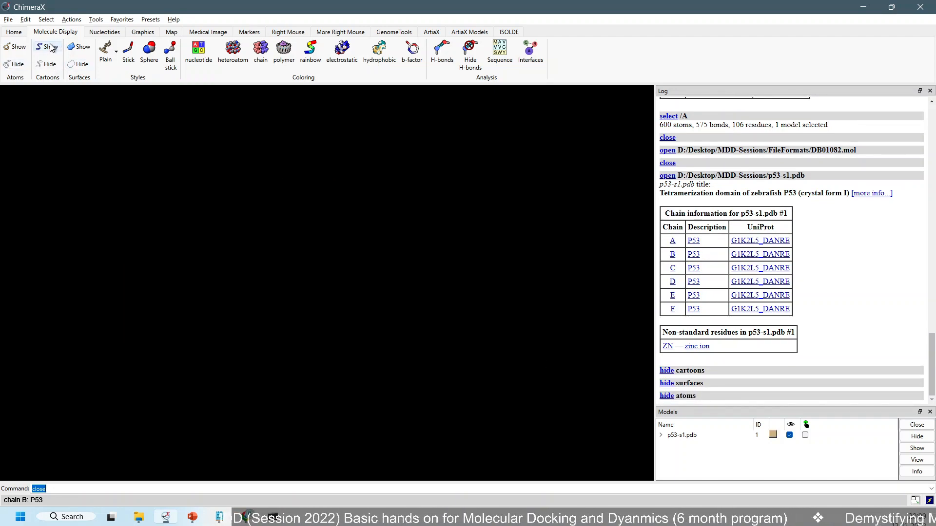
pyautogui.click(48, 46)
pyautogui.scroll(3, 386, 215)
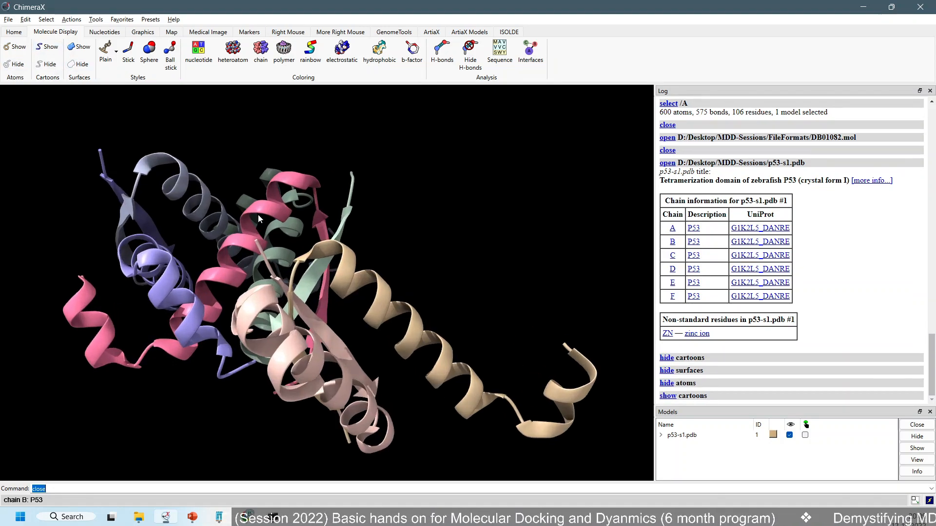
pyautogui.moveTo(258, 215); pyautogui.dragTo(168, 107)
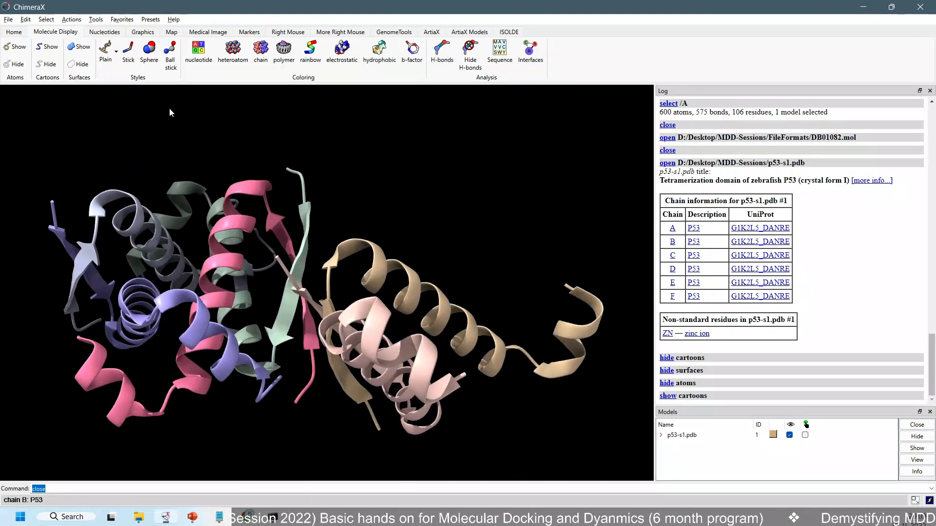
# Select all SER residues in the p53-s1.pdb model and highlight the selection's residue count in the log
pyautogui.click(45, 19)
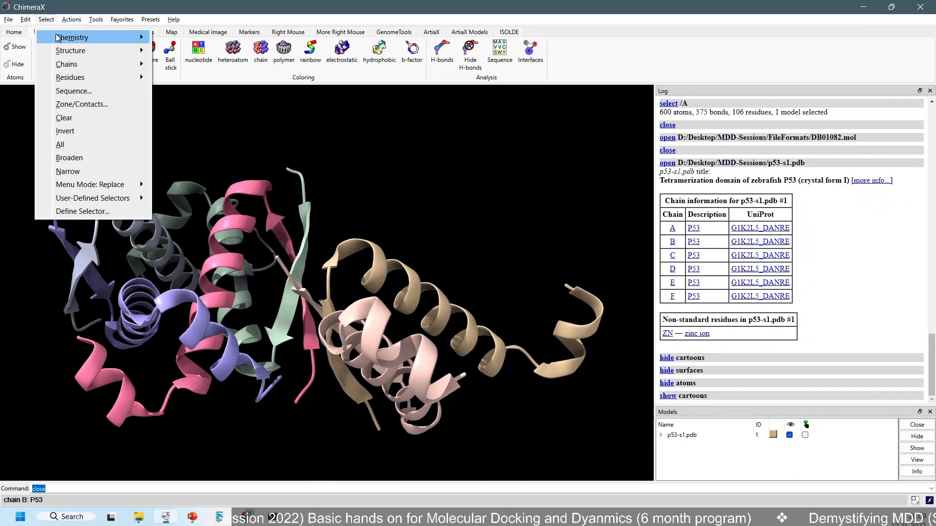
pyautogui.moveTo(26, 19)
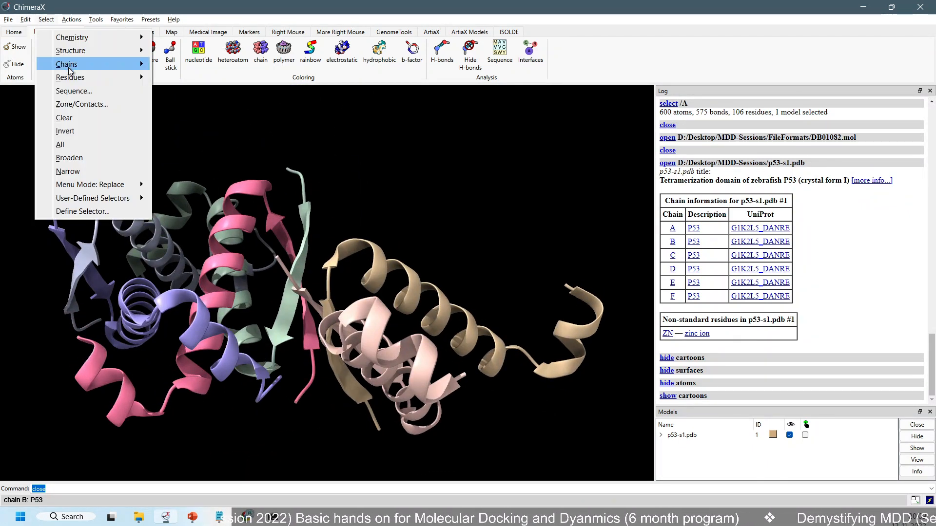
pyautogui.moveTo(78, 79)
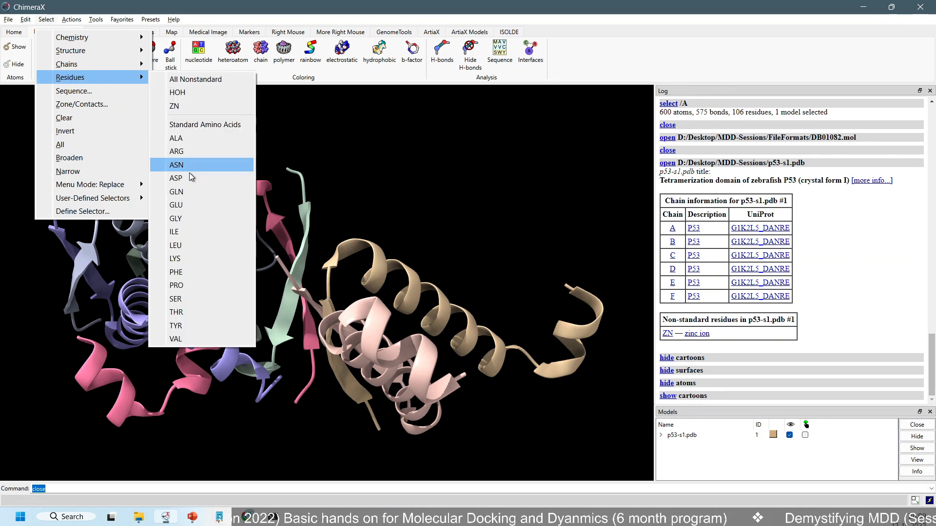
pyautogui.click(186, 298)
pyautogui.moveTo(219, 288); pyautogui.dragTo(235, 284)
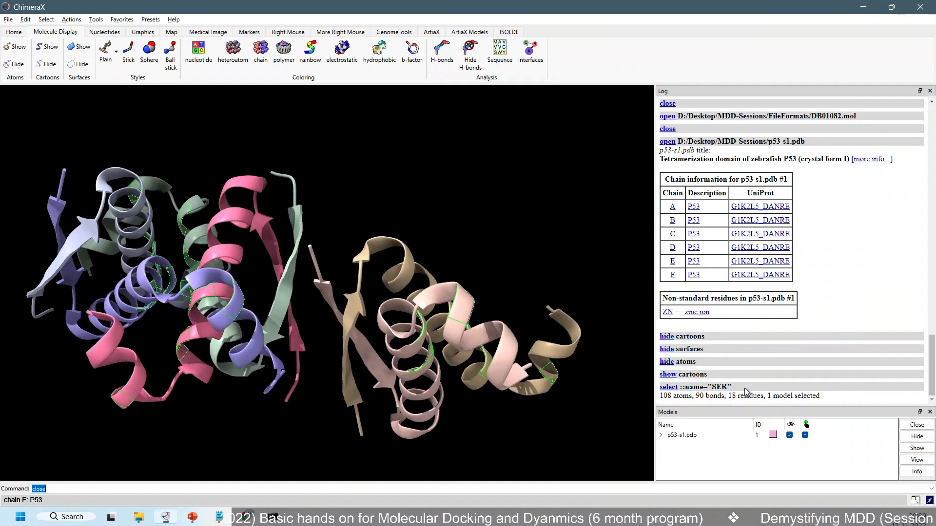
pyautogui.moveTo(728, 396); pyautogui.dragTo(768, 395)
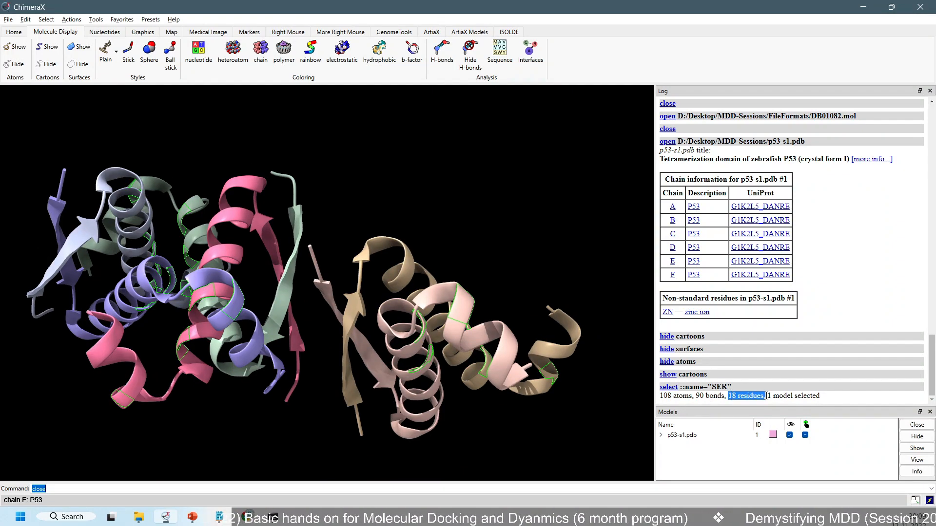
# Switch to File Explorer, open p53-s1.pdb as text in Notepad and maximize its window
pyautogui.click(861, 11)
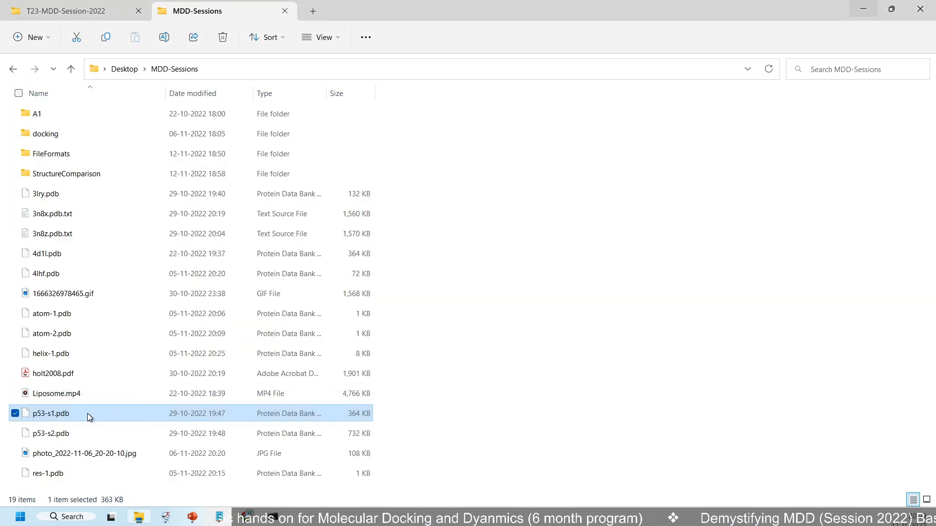
pyautogui.rightClick(87, 413)
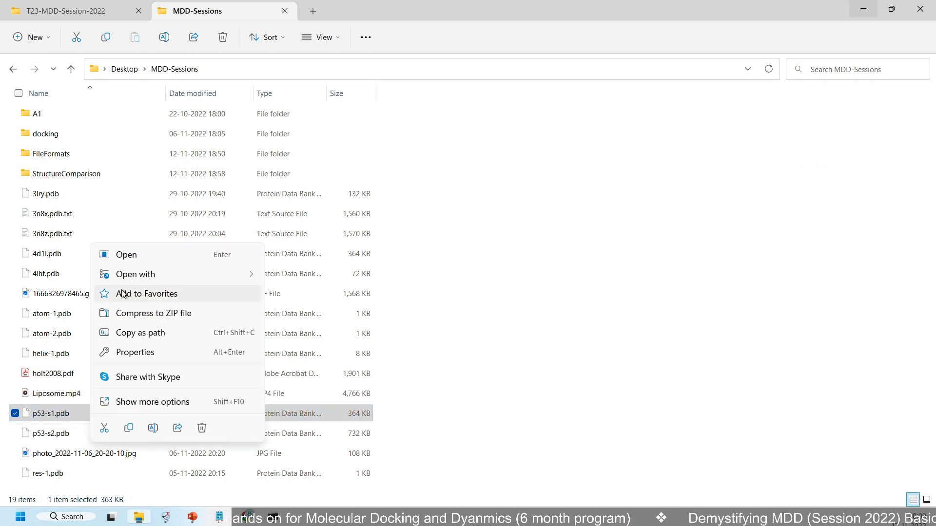
pyautogui.moveTo(176, 275)
pyautogui.click(356, 297)
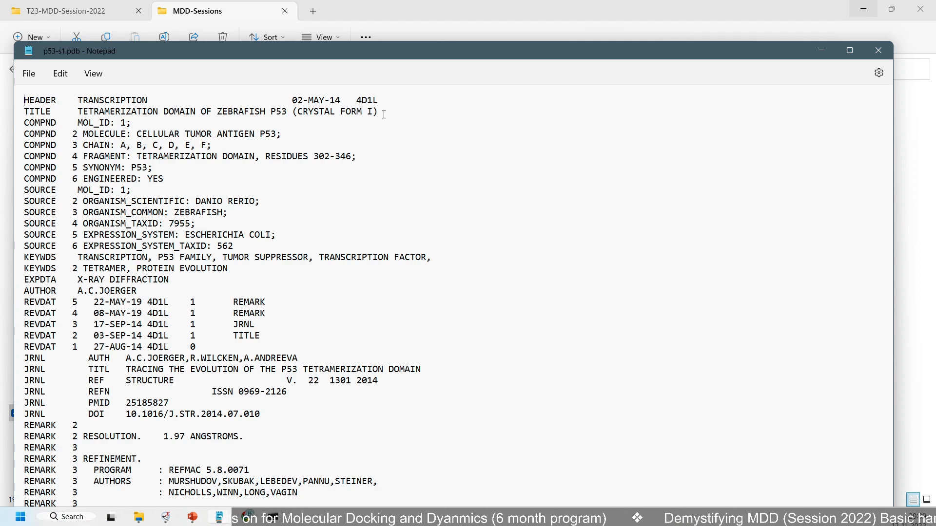
pyautogui.moveTo(407, 51); pyautogui.dragTo(423, 20)
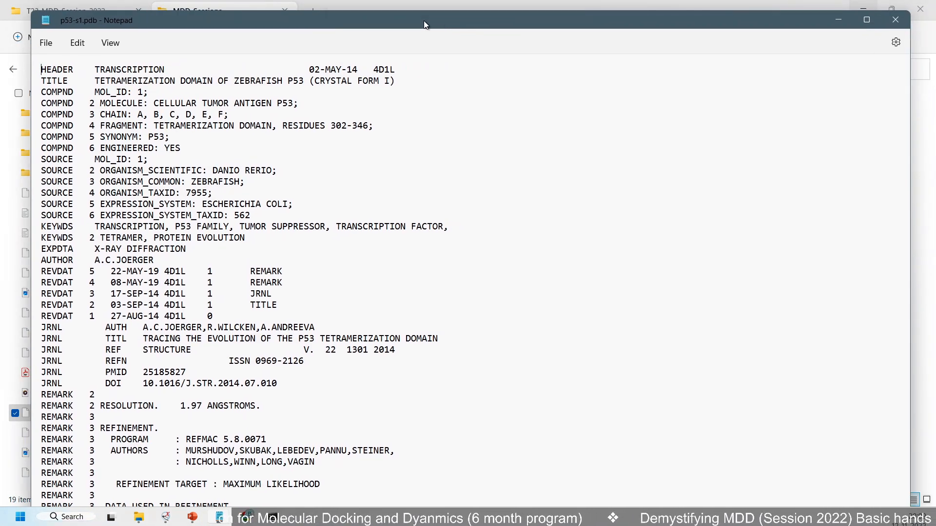
pyautogui.doubleClick(423, 20)
# Search the file for SER and go through the matches up to the ATOM records of residue 328 in chain A
pyautogui.scroll(-7, 395, 235)
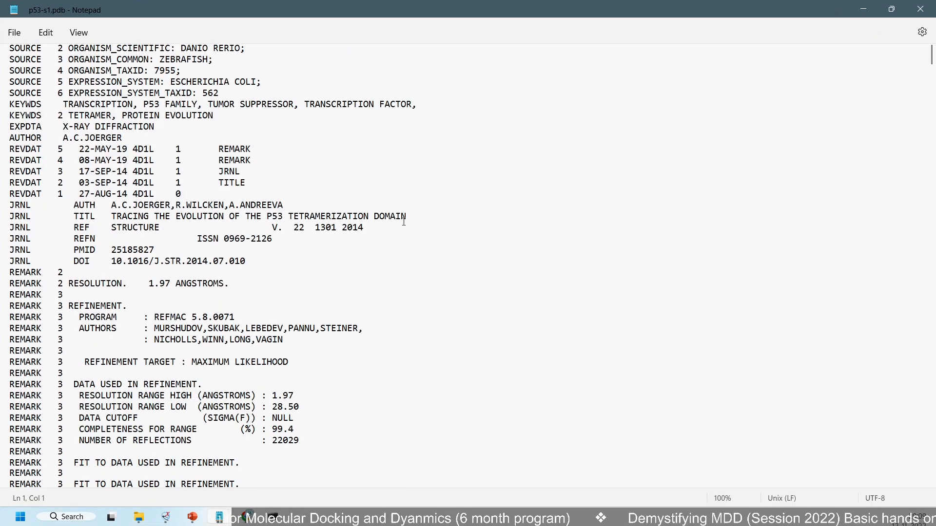
pyautogui.click(395, 234)
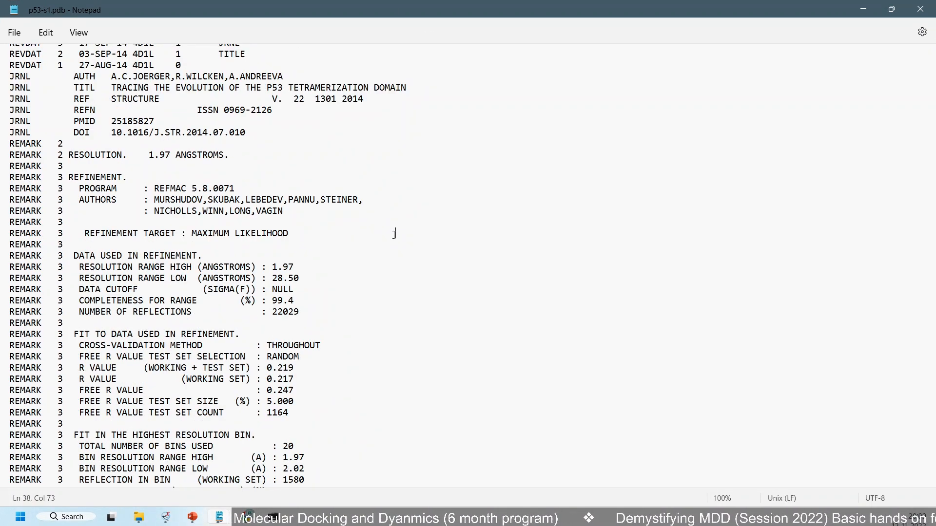
pyautogui.hotkey('ctrl', 'f')
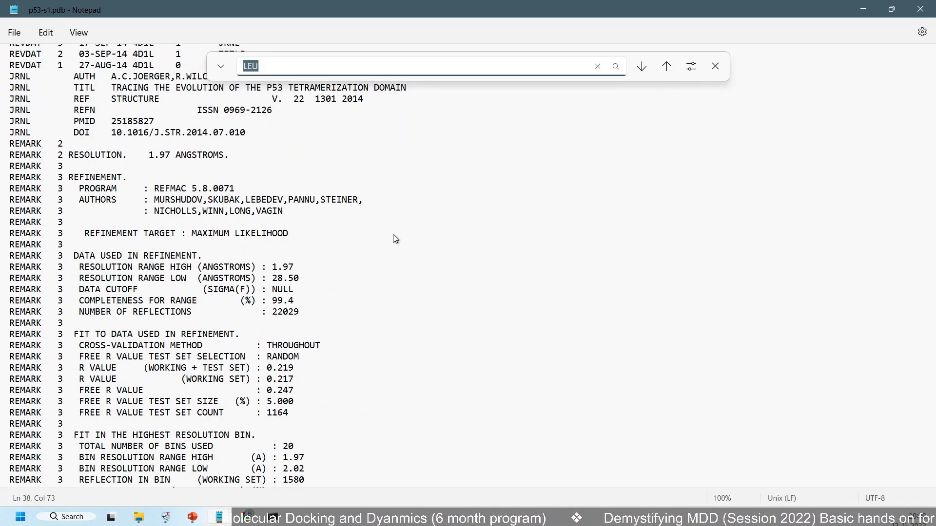
pyautogui.write('SE')
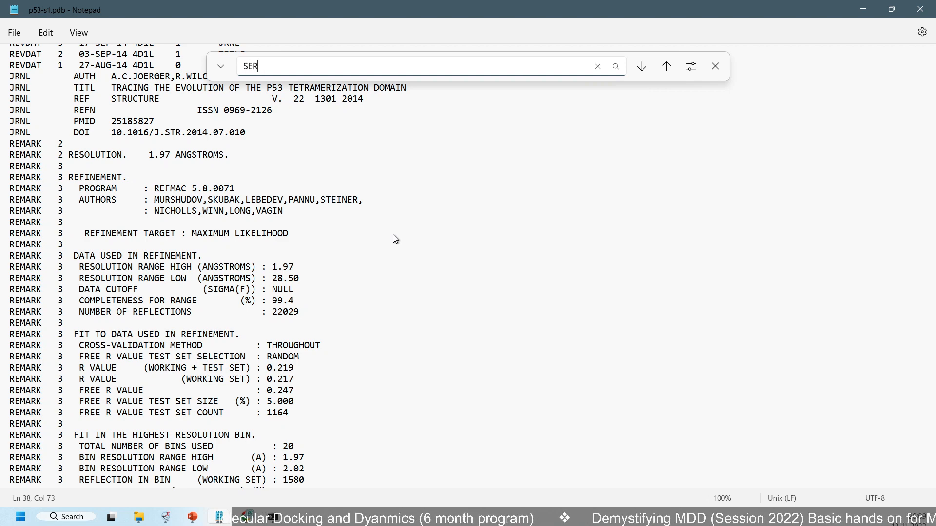
pyautogui.write('R')
pyautogui.press('Return')
pyautogui.press('Return')
pyautogui.press('Return')
pyautogui.press('Return')
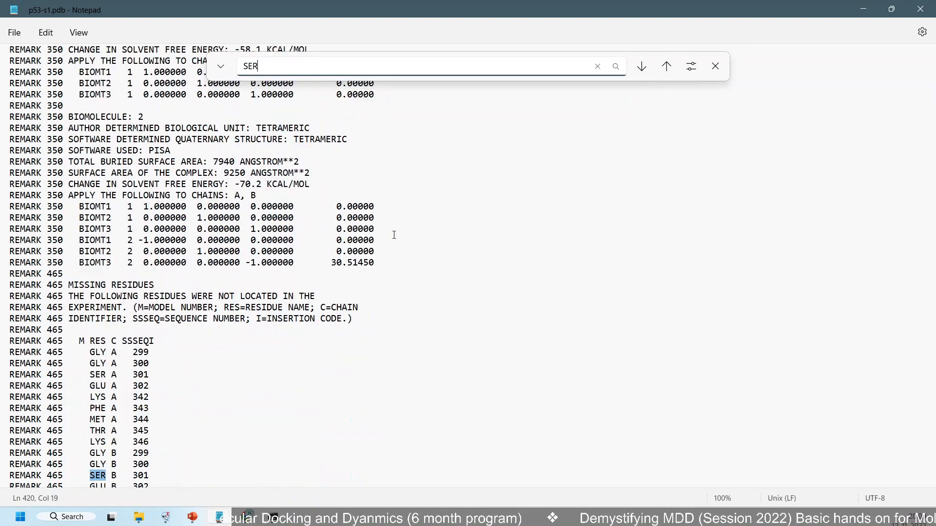
pyautogui.press('Return')
pyautogui.press('Return')
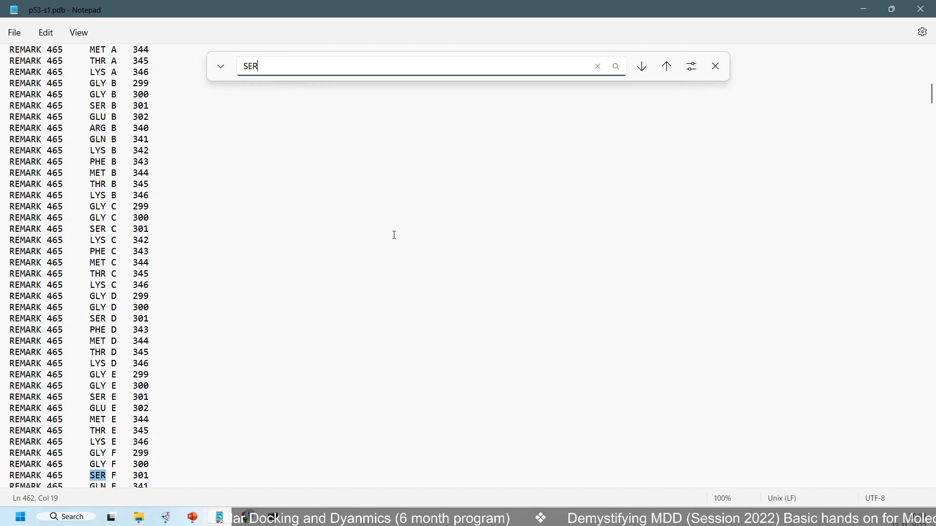
pyautogui.press('Return')
pyautogui.press('Return')
pyautogui.press('Return')
pyautogui.press('Return')
pyautogui.press('Return')
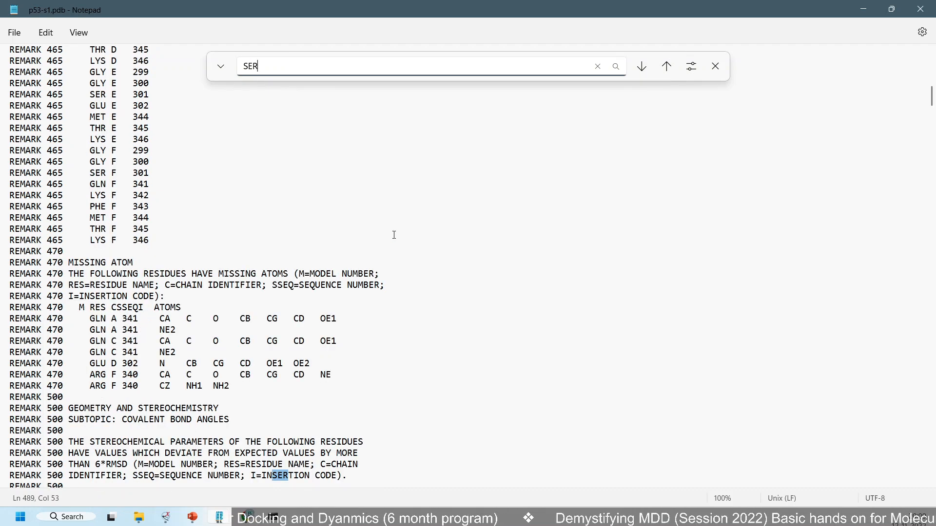
pyautogui.press('Return')
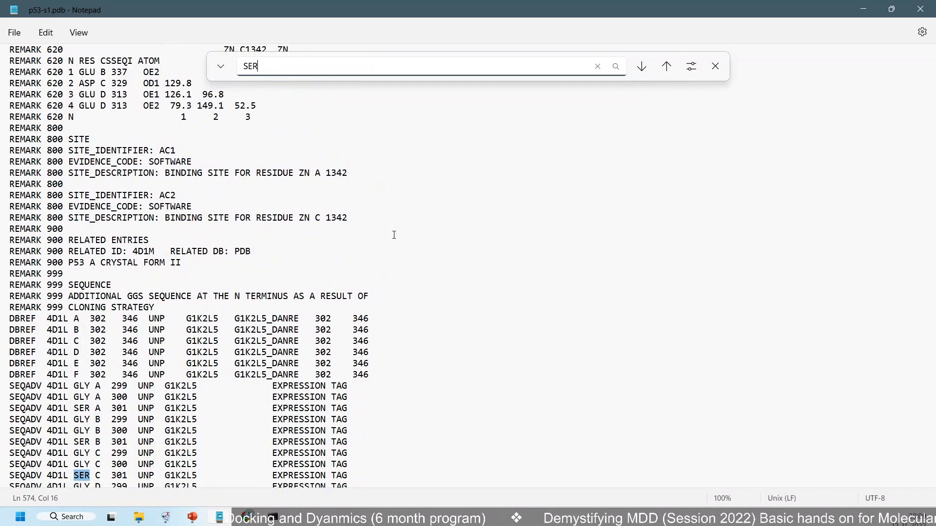
pyautogui.press('Return')
pyautogui.press('Return')
pyautogui.press('Return')
pyautogui.press('Return')
pyautogui.press('Return')
pyautogui.press('Return')
pyautogui.press('Return')
pyautogui.press('Return')
pyautogui.press('Return')
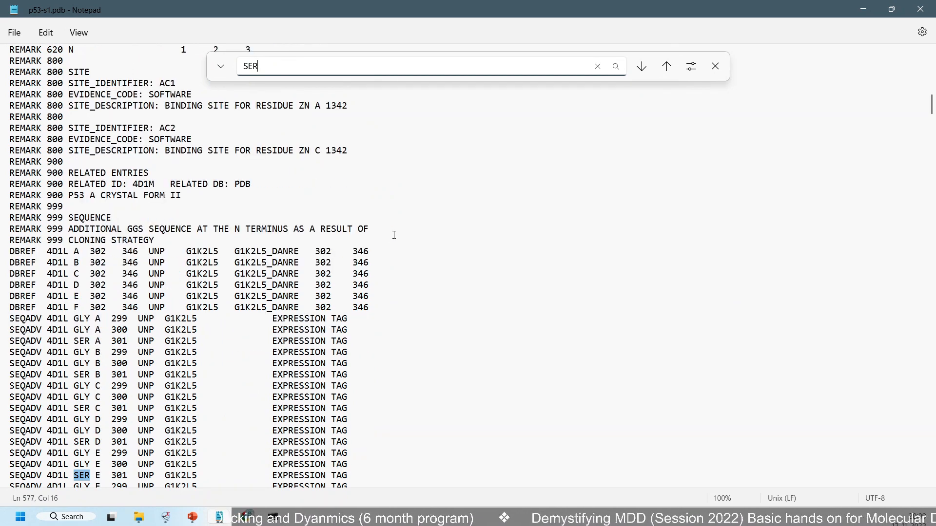
pyautogui.press('Return')
pyautogui.press('Return')
pyautogui.press('Return')
pyautogui.press('Return')
pyautogui.press('Return')
pyautogui.press('Return')
pyautogui.press('Return')
pyautogui.press('Return')
pyautogui.press('Return')
pyautogui.press('Return')
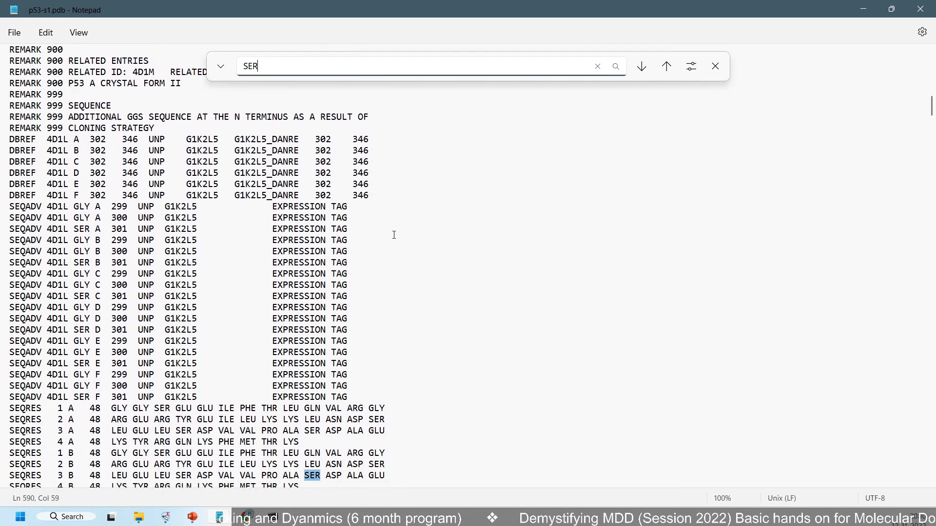
pyautogui.press('Return')
pyautogui.press('Return')
pyautogui.press('Return')
pyautogui.press('Return')
pyautogui.press('Return')
pyautogui.press('Return')
pyautogui.press('Return')
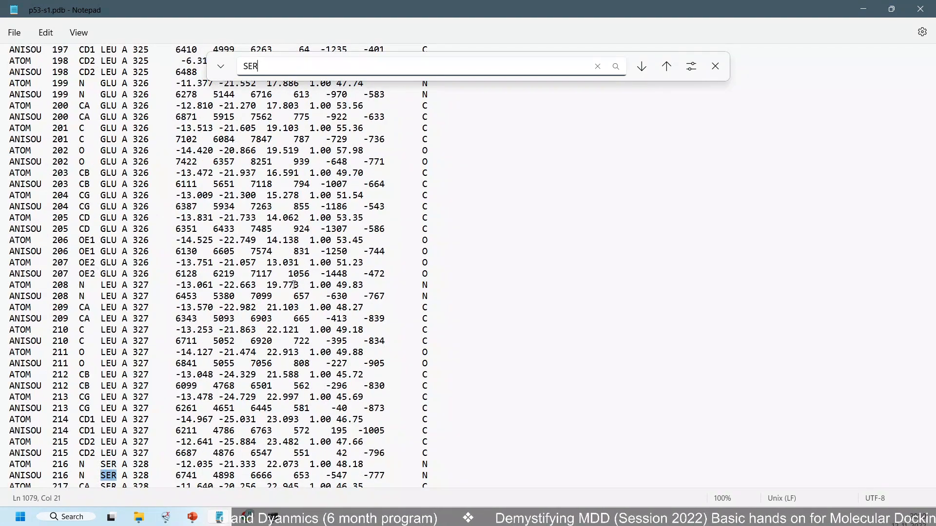
pyautogui.scroll(-7, 177, 292)
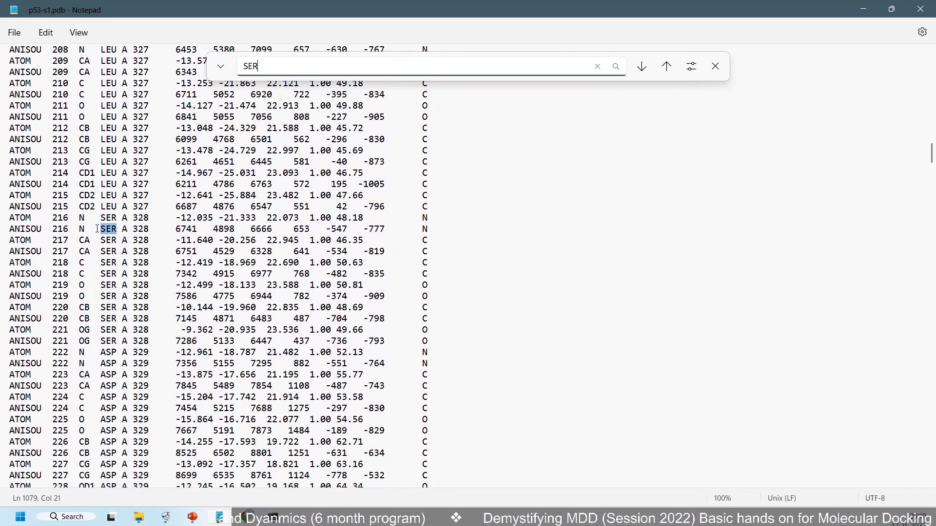
# Copy the ATOM and ANISOU records 216 to 221 of SER A 328 into a new blank document
pyautogui.click(96, 229)
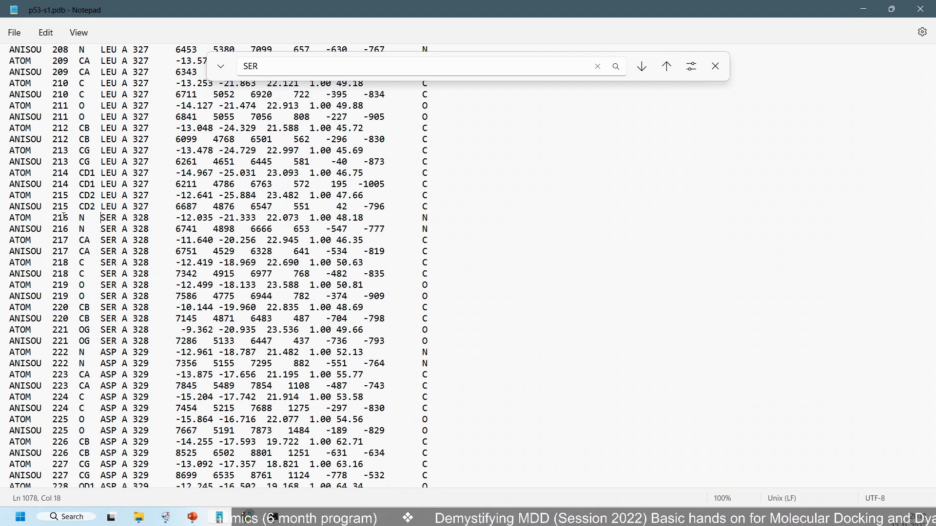
pyautogui.moveTo(54, 217); pyautogui.dragTo(69, 222)
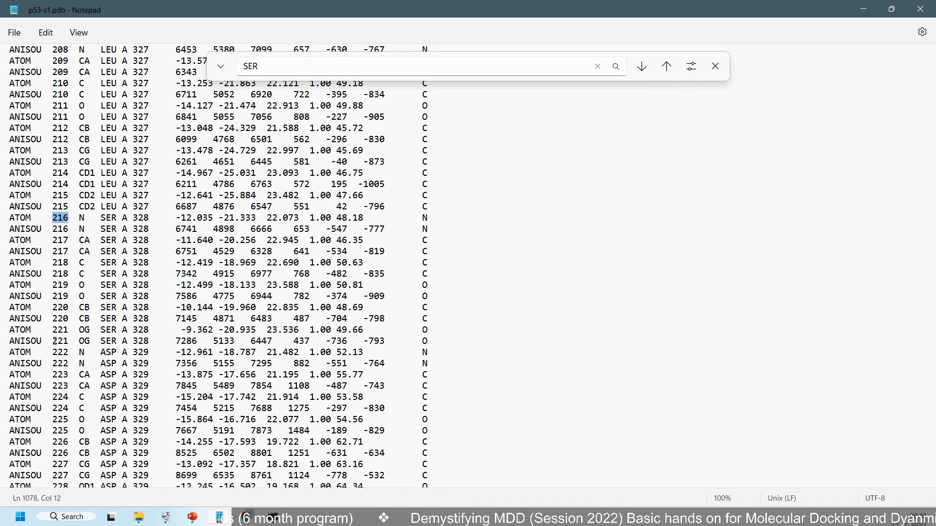
pyautogui.moveTo(438, 344); pyautogui.dragTo(10, 217)
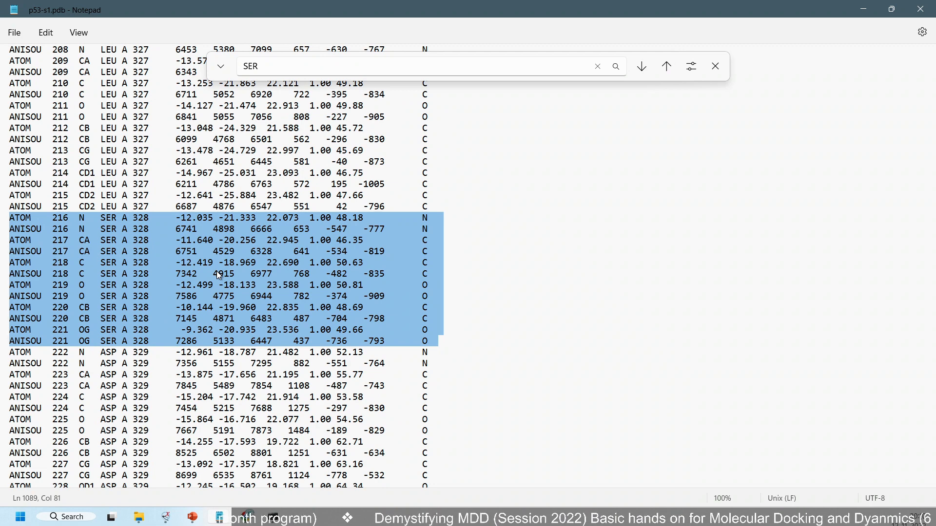
pyautogui.click(14, 33)
pyautogui.click(31, 55)
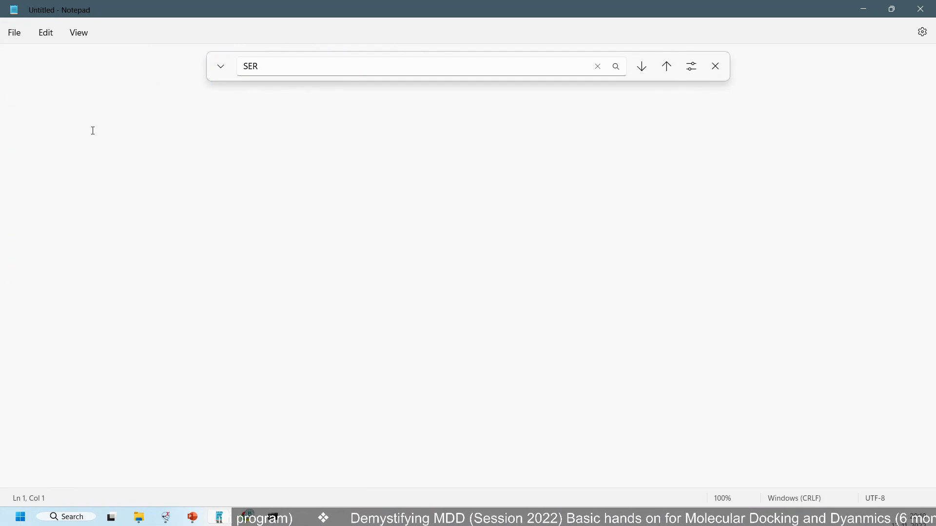
pyautogui.write('ATOM    216  N   SER A 328     -12.035 -21.333  22.073  1.00 48.18           N   ANISOU  216  N   SER A 328     6741   4898   6666    653   -547   -777       N   ATOM    217  CA  SER A 328     -11.640 -20.256  22.945  1.00 46.35           C   ANISOU  217  CA  SER A 328     6751   4529   6328    641   -534   -819       C   ATOM    218  C   SER A 328     -12.419 -18.969  22.690  1.00 50.63           C   ANISOU  218  C   SER A 328     7342   4915   6977    768   -482   -835       C   ATOM    219  O   SER A 328     -12.499 -18.133  23.588  1.00 50.81           O   ANISOU  219  O   SER A 328     7586   4775   6944    782   -374   -909       O   ATOM    220  CB  SER A 328     -10.144 -19.960  22.835  1.00 48.69           C   ANISOU  220  CB  SER A 328     7145   4871   6483    487   -704   -798       C   ATOM    221  OG  SER A 328      -9.362 -20.935  23.536  1.00 49.66           O   ANISOU  221  OG  SER A 328     7286   5133   6447    437   -736   -793       O')
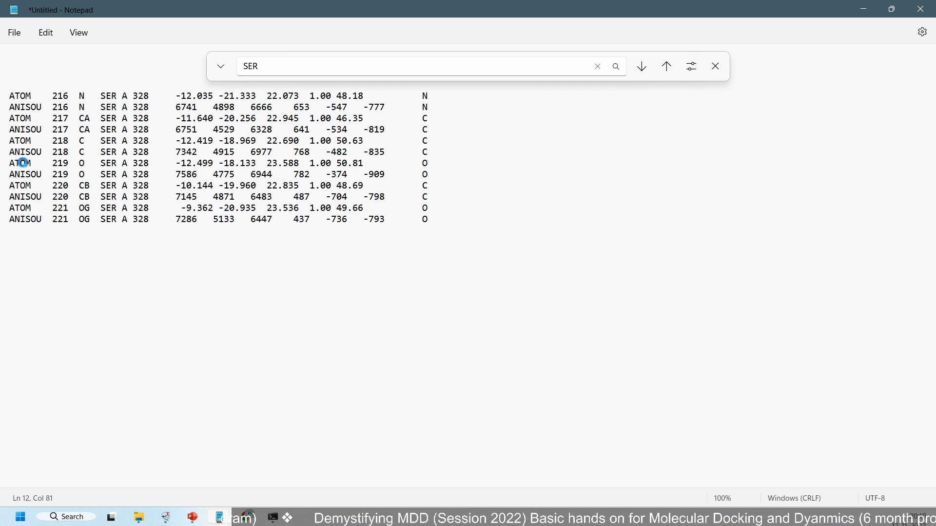
# Save the new document as res-1-serine.pdb in the MDD-Sessions folder
pyautogui.hotkey('ctrl', 's')
pyautogui.moveTo(94, 8); pyautogui.dragTo(522, 164)
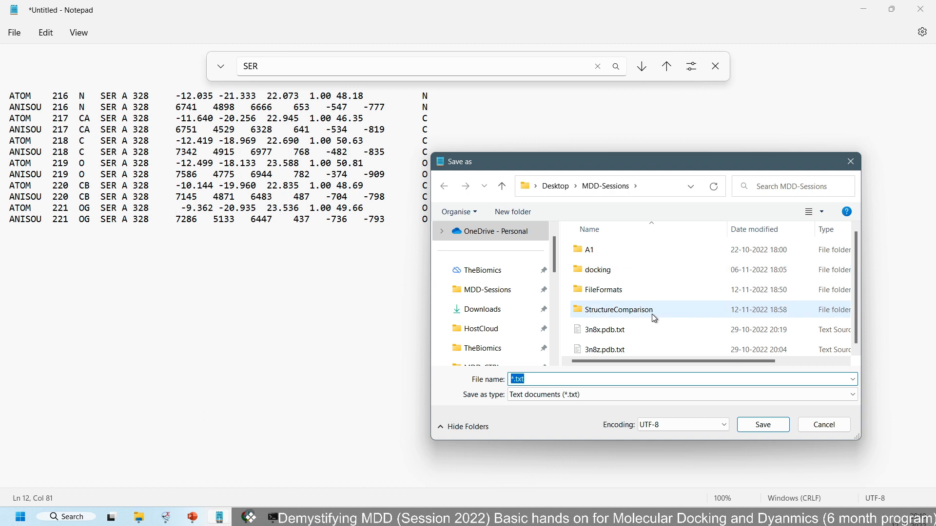
pyautogui.click(570, 380)
pyautogui.doubleClick(561, 378)
pyautogui.moveTo(560, 378); pyautogui.dragTo(457, 375)
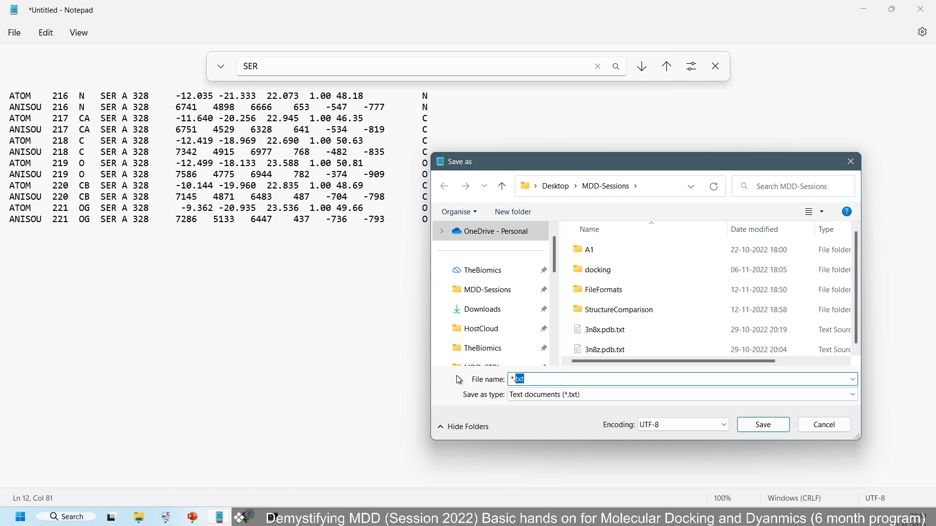
pyautogui.hotkey('ctrl', 'a')
pyautogui.write('res-')
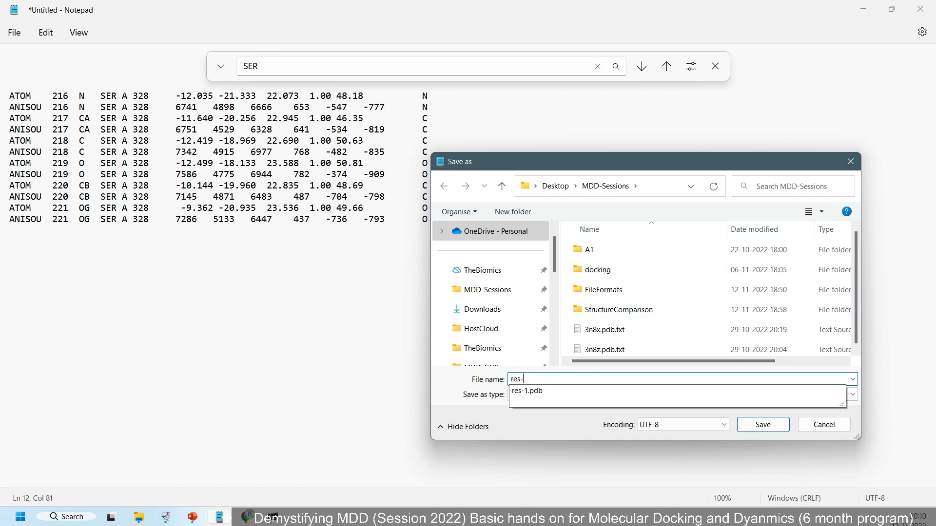
pyautogui.write('1-seri')
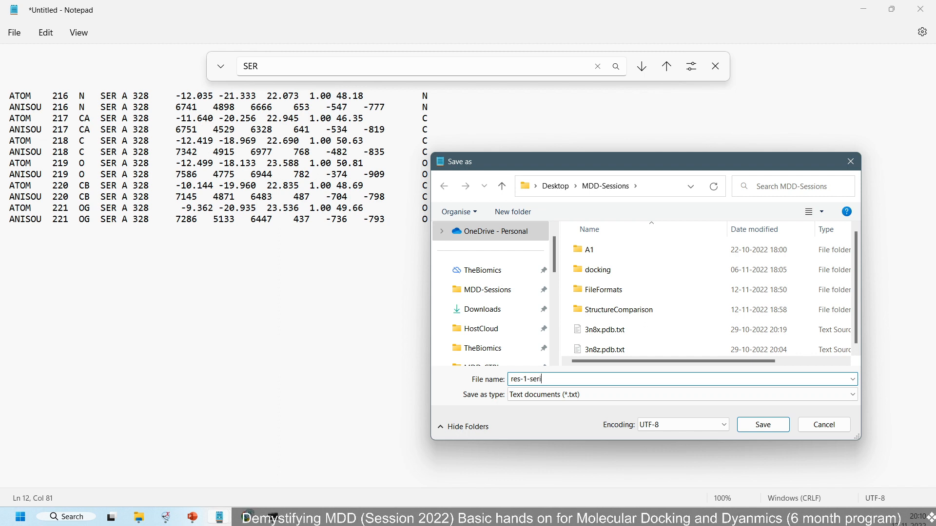
pyautogui.write('ne.pdb')
pyautogui.press('Return')
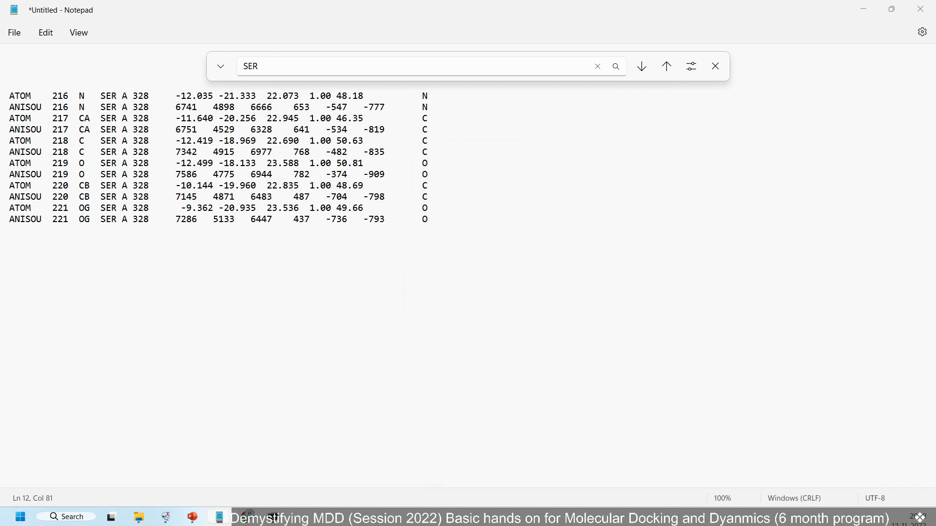
# Load res-1-serine.pdb from File Explorer into ChimeraX alongside the p53-s1.pdb model and view it there
pyautogui.click(861, 14)
pyautogui.scroll(-1, 458, 300)
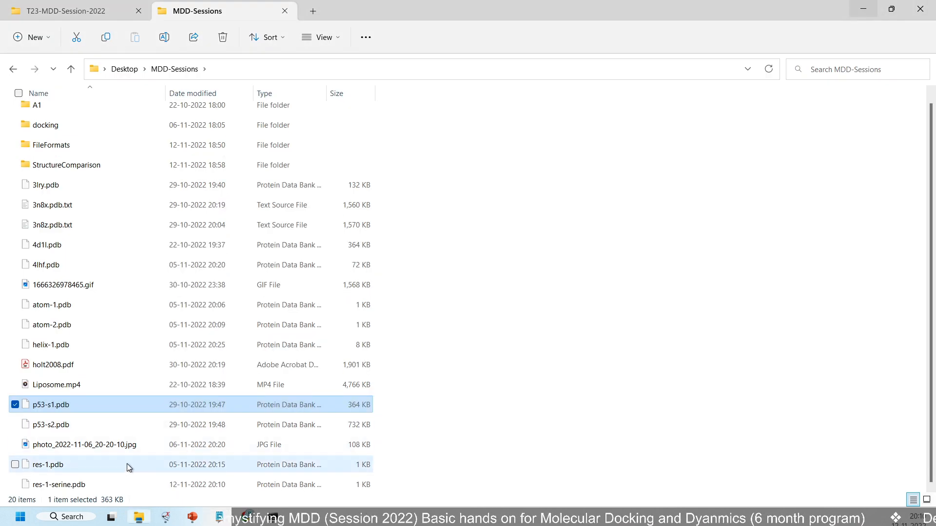
pyautogui.click(83, 484)
pyautogui.moveTo(72, 488); pyautogui.dragTo(466, 235)
pyautogui.hotkey('alt', 'Tab')
pyautogui.scroll(-2, 453, 245)
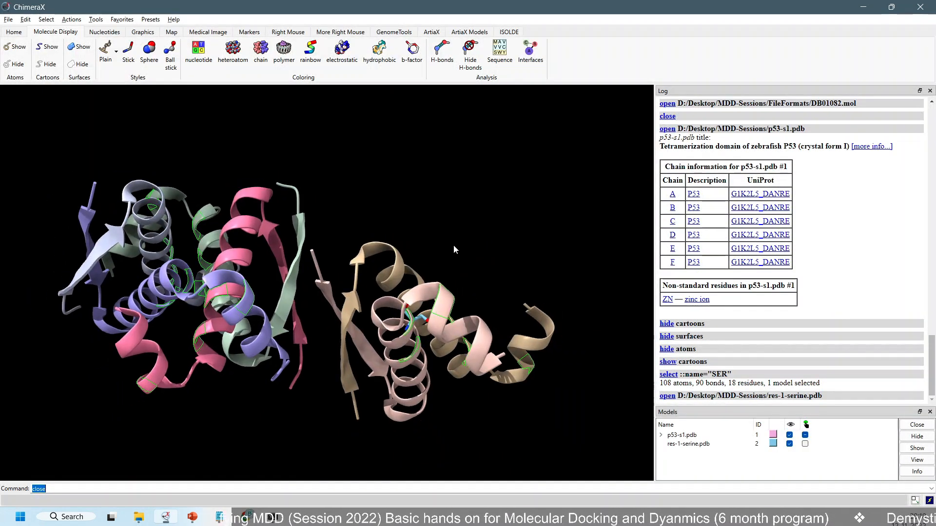
pyautogui.scroll(4, 453, 244)
pyautogui.scroll(-3, 395, 354)
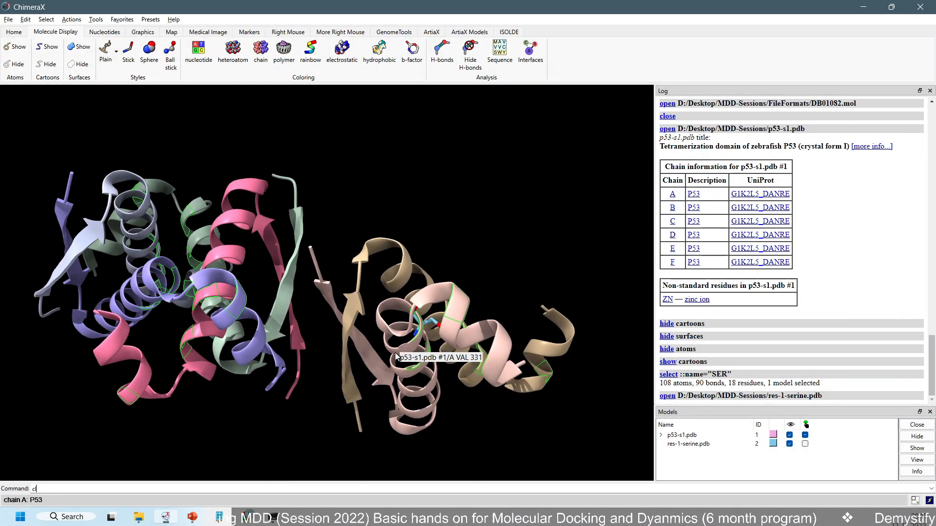
# Close all models in ChimeraX, load res-1-serine.pdb on its own and rotate the residue to inspect it
pyautogui.press('Return')
pyautogui.hotkey('alt', 'Tab')
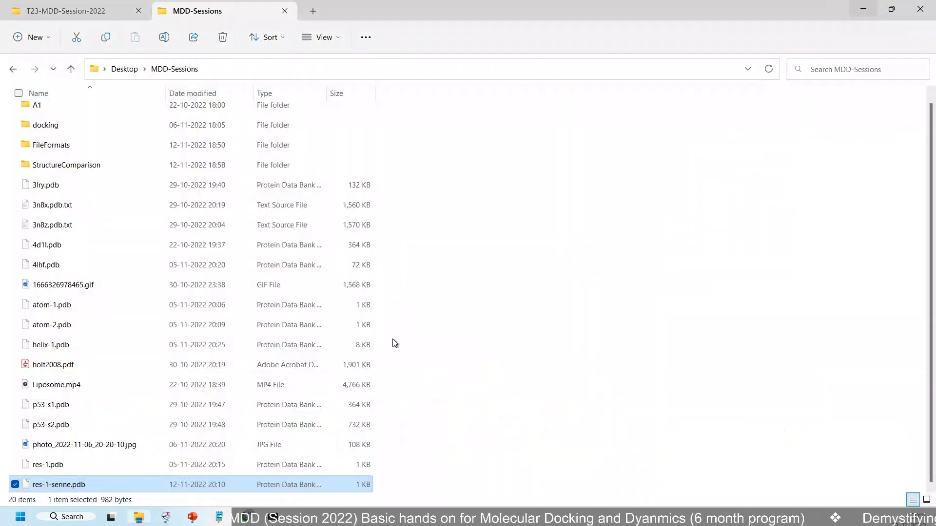
pyautogui.moveTo(192, 486); pyautogui.dragTo(342, 286)
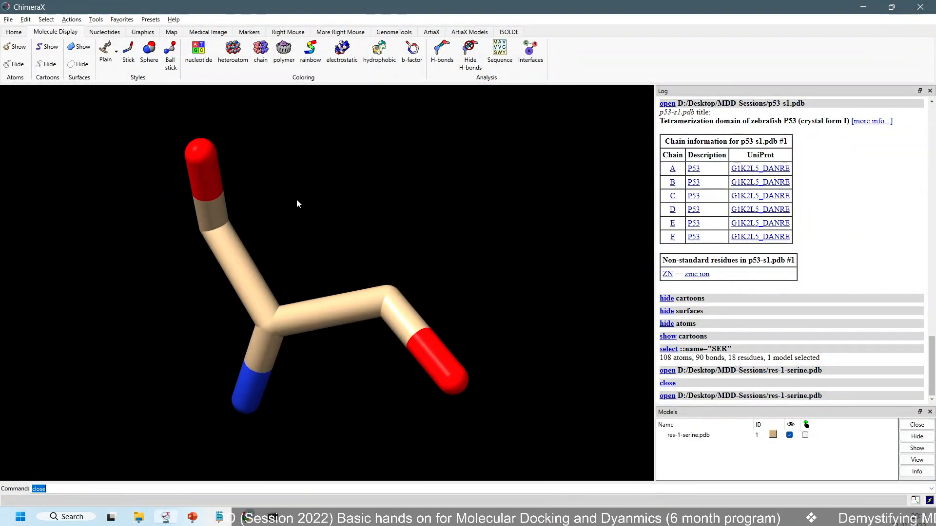
pyautogui.moveTo(297, 202); pyautogui.dragTo(198, 261)
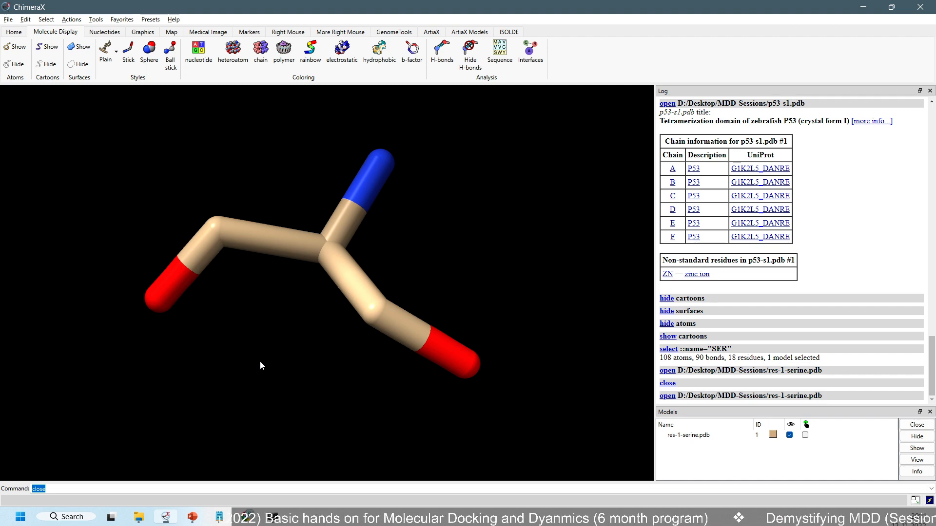
# Close the res-1-serine.pdb document in Notepad and return to the MDD-Sessions folder in File Explorer
pyautogui.click(219, 519)
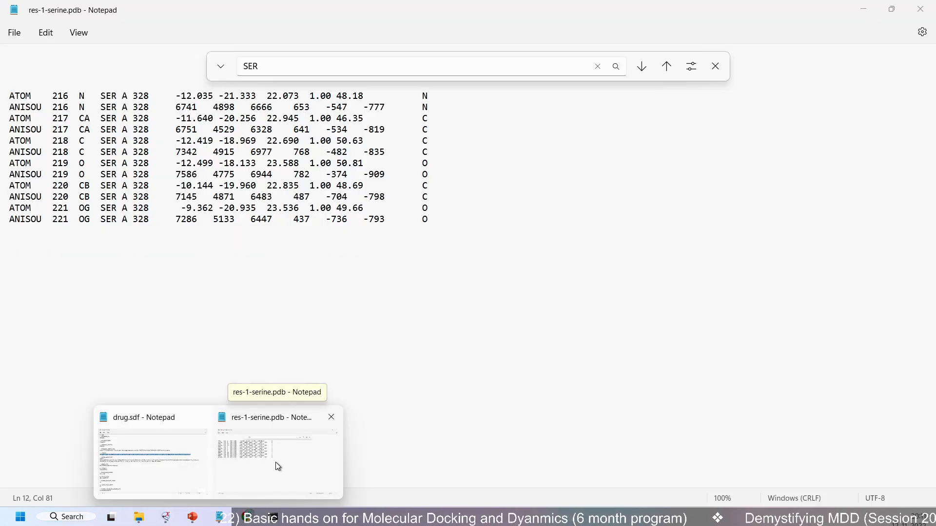
pyautogui.click(275, 462)
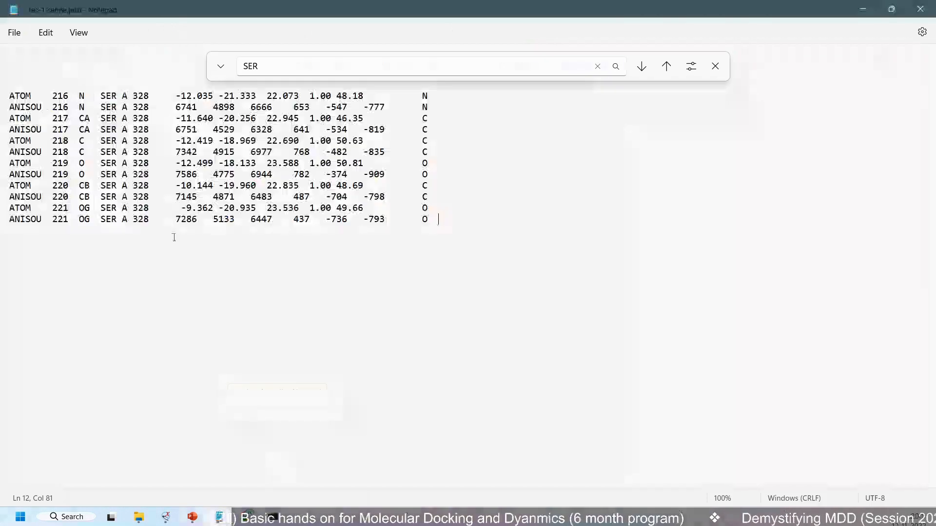
pyautogui.click(920, 8)
pyautogui.click(139, 517)
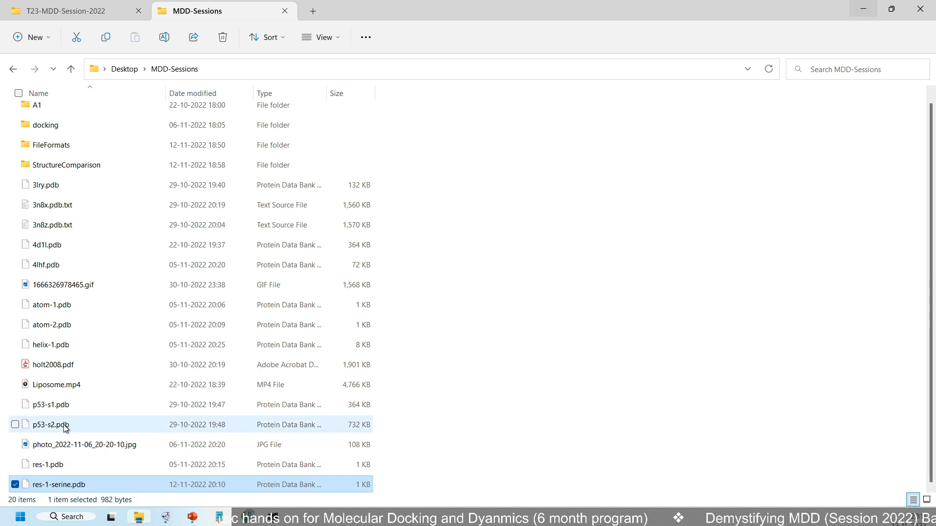
# Open p53-s1.pdb in Notepad, look through the chain F atom records near its end, and close the document
pyautogui.rightClick(78, 406)
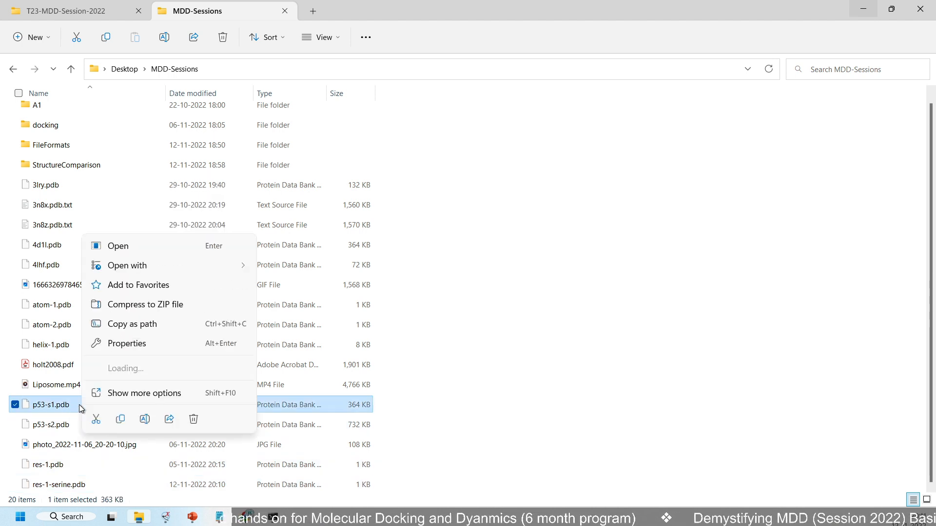
pyautogui.moveTo(201, 264)
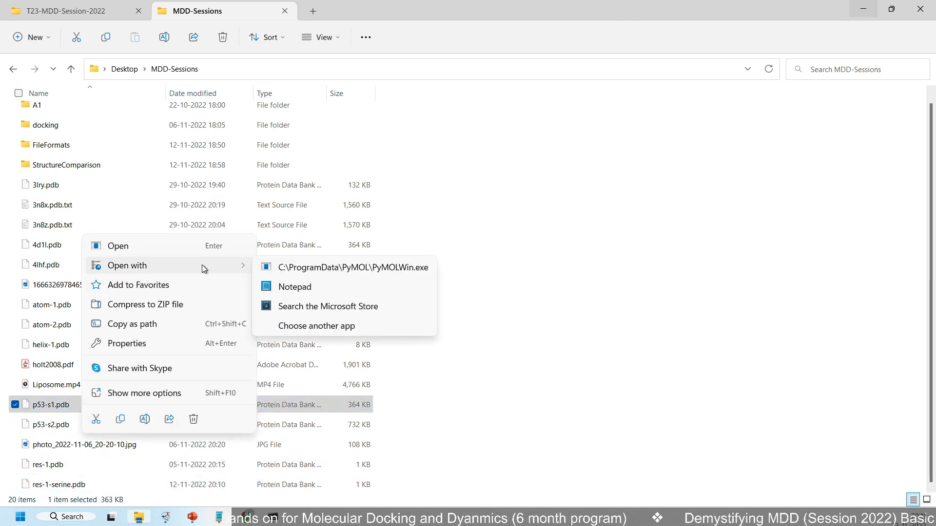
pyautogui.click(288, 286)
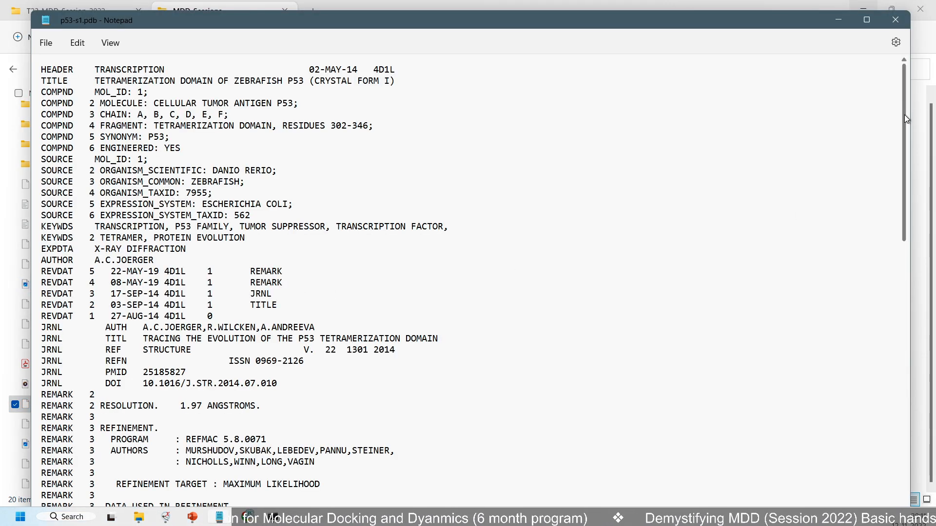
pyautogui.moveTo(904, 115); pyautogui.dragTo(883, 492)
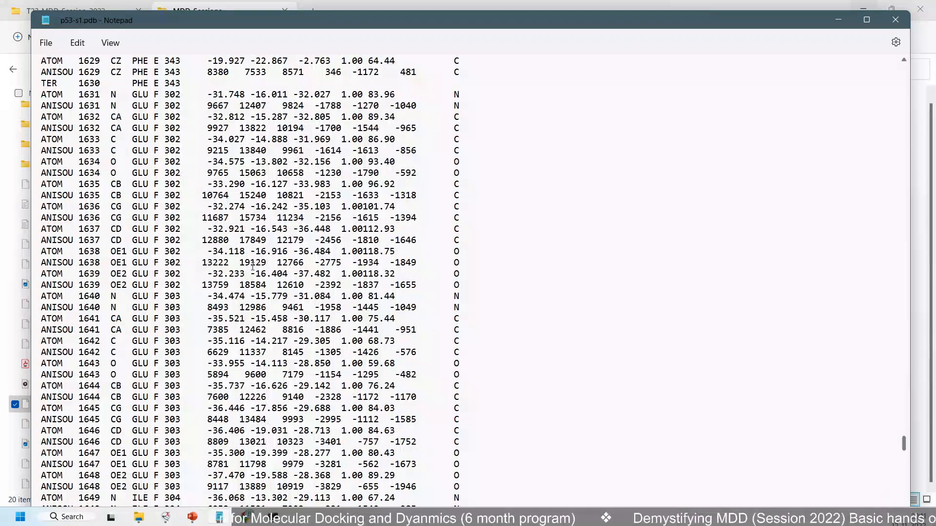
pyautogui.scroll(-7, 252, 267)
pyautogui.scroll(-20, 253, 267)
pyautogui.scroll(4, 215, 189)
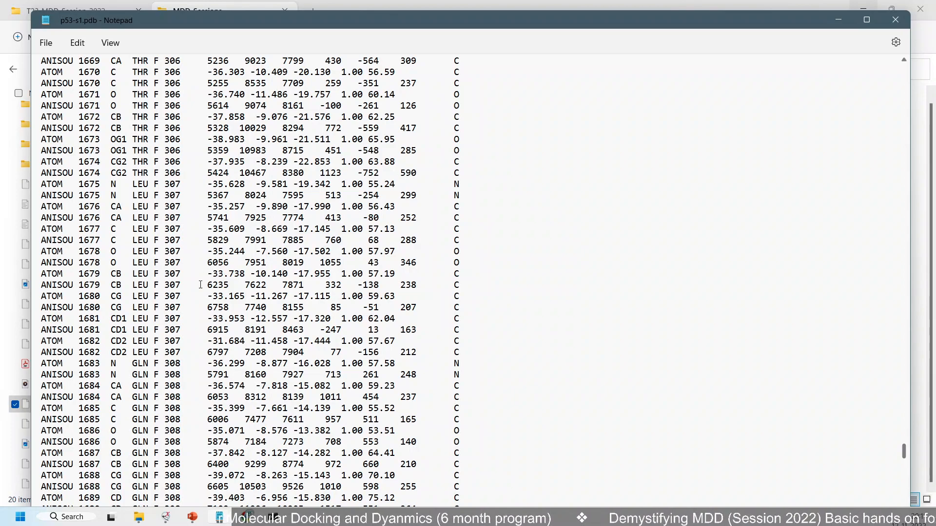
pyautogui.scroll(-6, 341, 353)
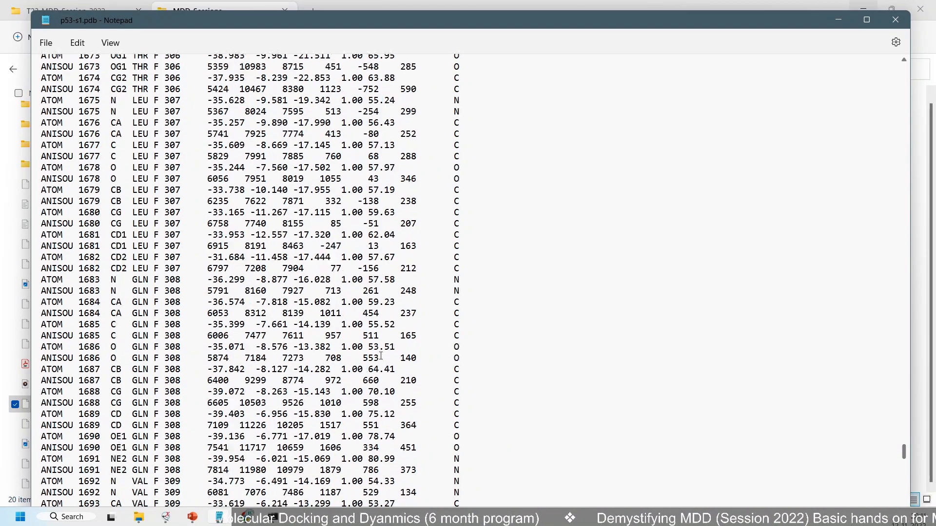
pyautogui.scroll(-19, 224, 322)
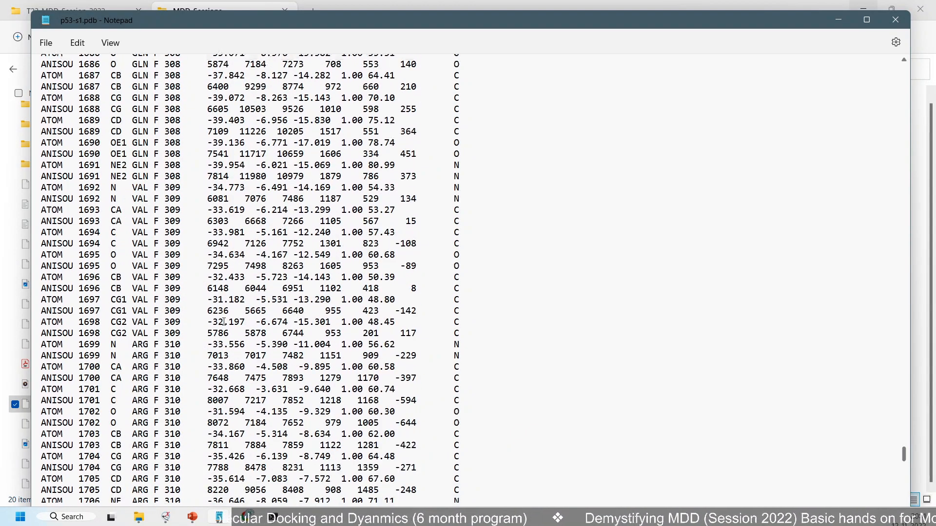
pyautogui.scroll(-20, 224, 321)
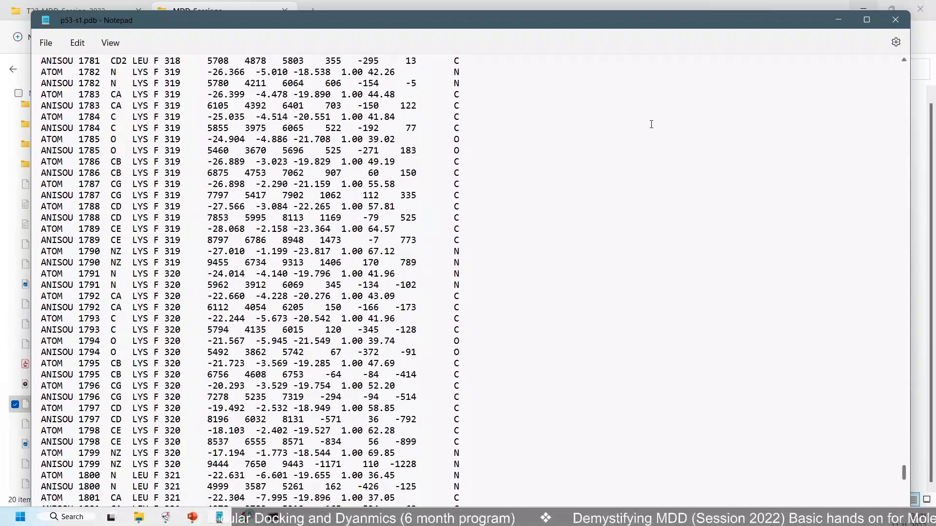
pyautogui.click(895, 19)
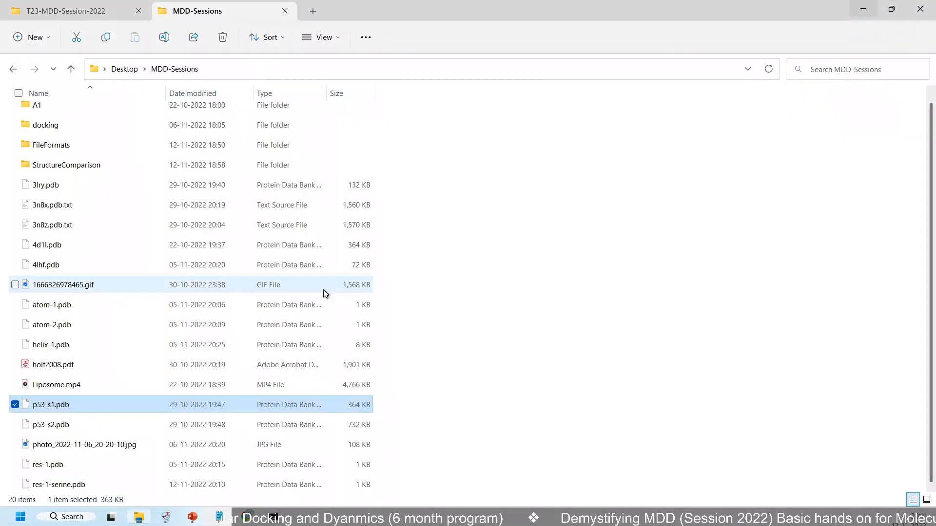
# Open p53-s2.pdb from the MDD-Sessions folder in Notepad
pyautogui.click(107, 424)
pyautogui.rightClick(107, 424)
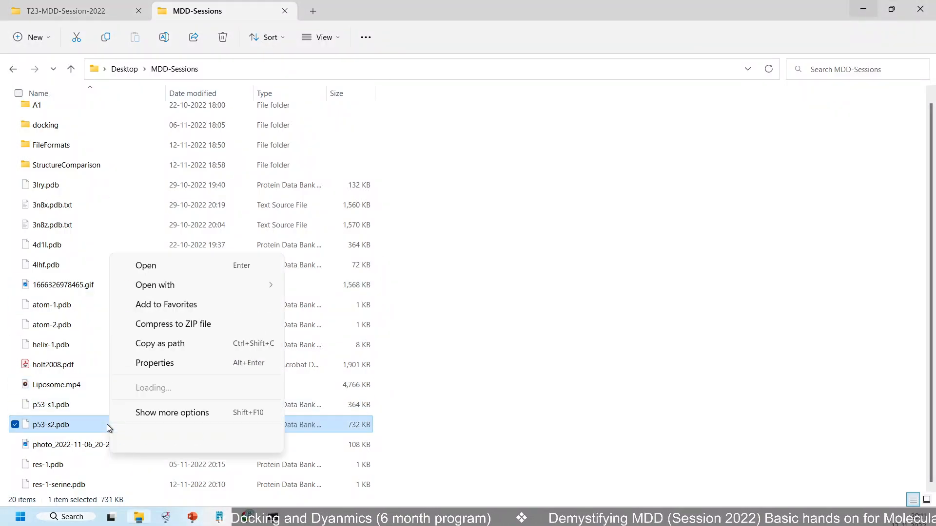
pyautogui.moveTo(238, 287)
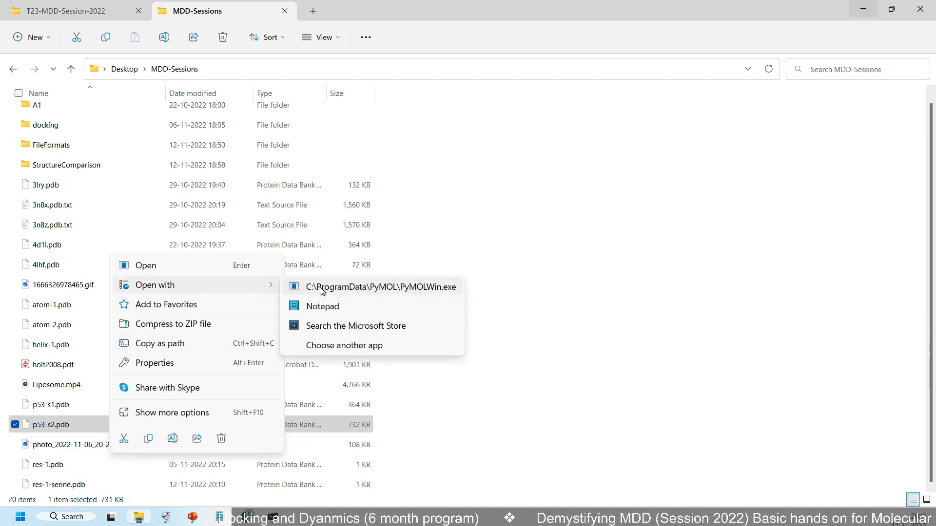
pyautogui.click(323, 307)
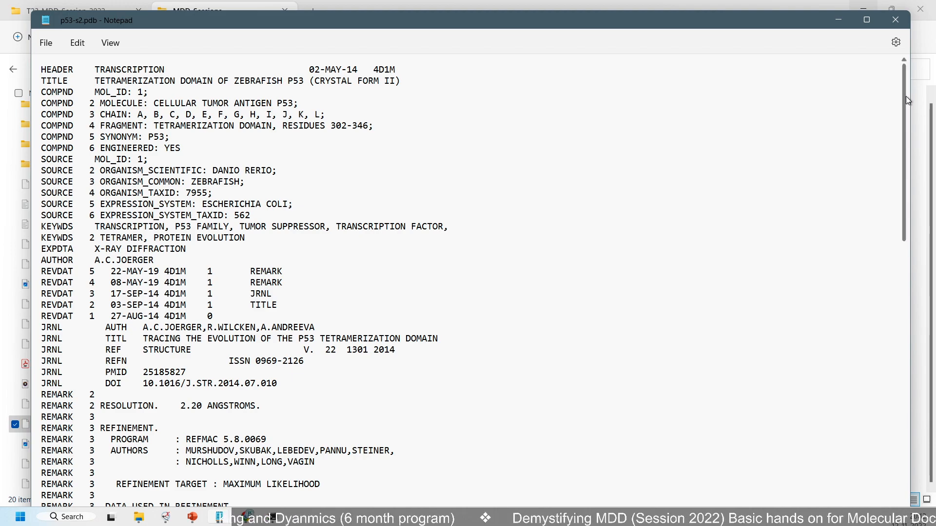
# Examine the chain L ATOM and ANISOU records near the end of p53-s2.pdb, around residues 316 to 320
pyautogui.moveTo(906, 96); pyautogui.dragTo(905, 516)
pyautogui.scroll(-7, 527, 351)
pyautogui.scroll(-15, 527, 350)
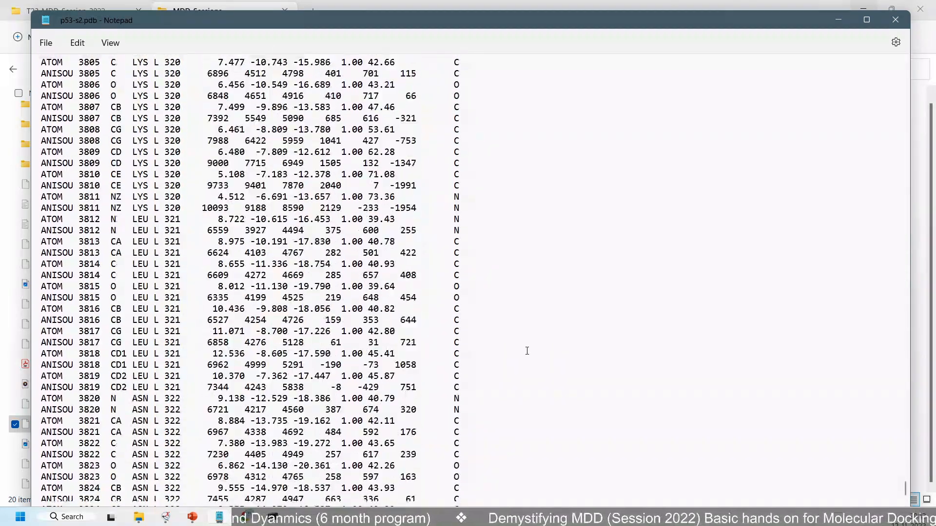
pyautogui.scroll(12, 527, 350)
pyautogui.scroll(4, 488, 231)
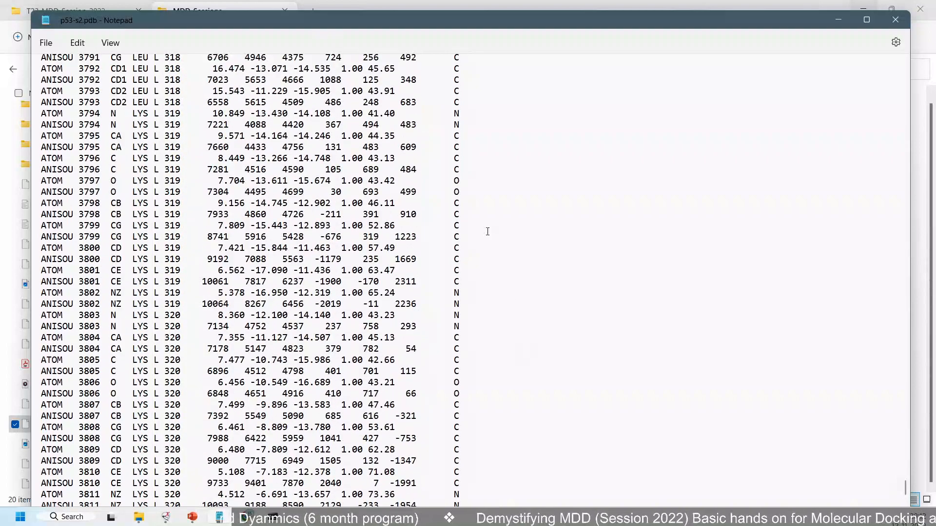
pyautogui.scroll(12, 488, 231)
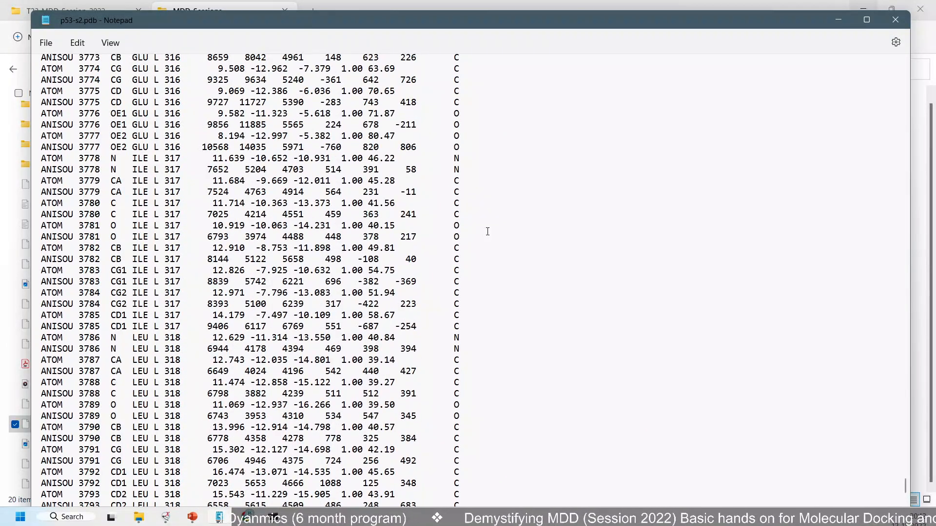
pyautogui.scroll(-1, 487, 231)
pyautogui.scroll(1, 228, 135)
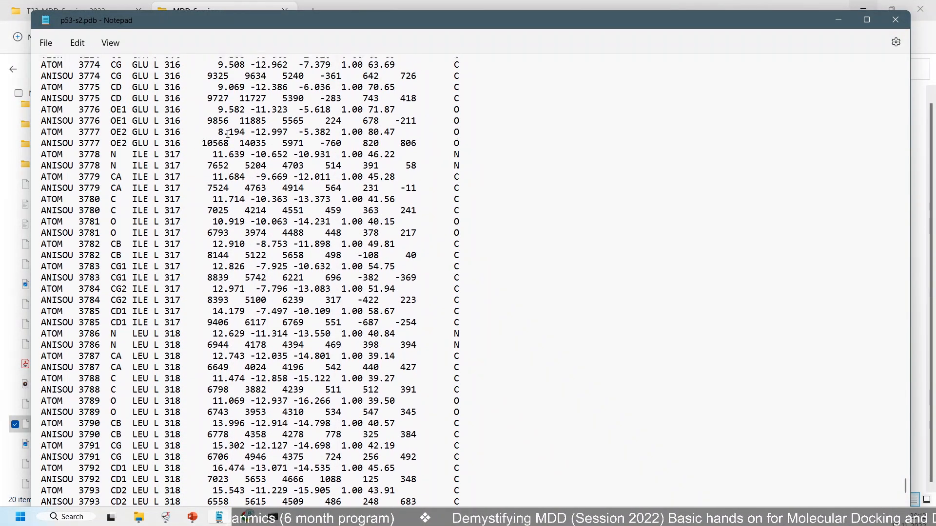
pyautogui.scroll(-1, 229, 135)
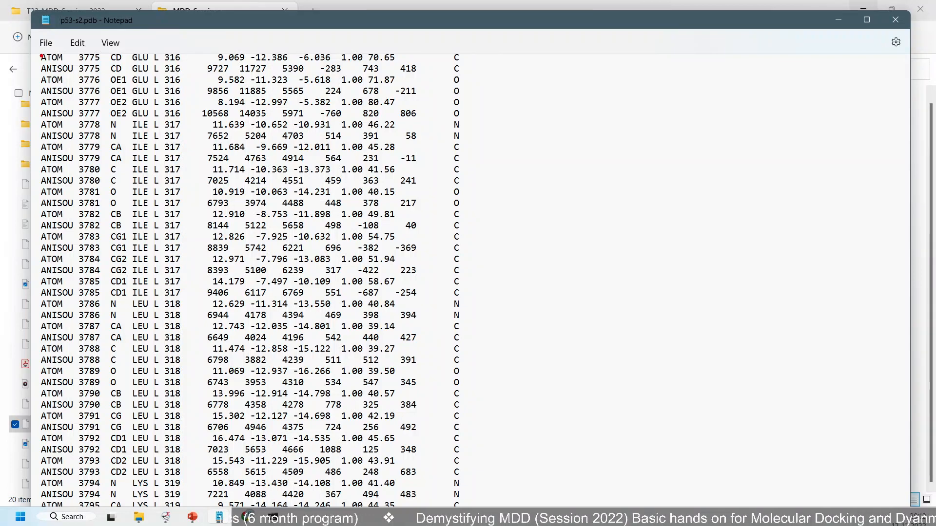
# Outline the record type, serial number, atom name, residue name, chain and residue number columns with screen annotations, and clear them
pyautogui.moveTo(35, 55)
pyautogui.mouseDown()
pyautogui.moveTo(76, 103)
pyautogui.moveTo(463, 429)
pyautogui.moveTo(468, 507)
pyautogui.mouseUp()
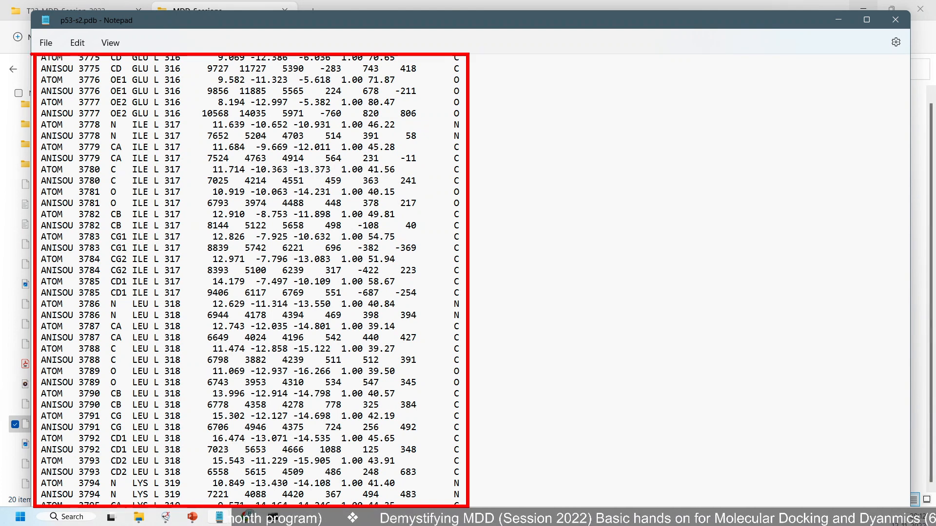
pyautogui.moveTo(35, 55)
pyautogui.mouseDown()
pyautogui.moveTo(54, 148)
pyautogui.moveTo(74, 505)
pyautogui.mouseUp()
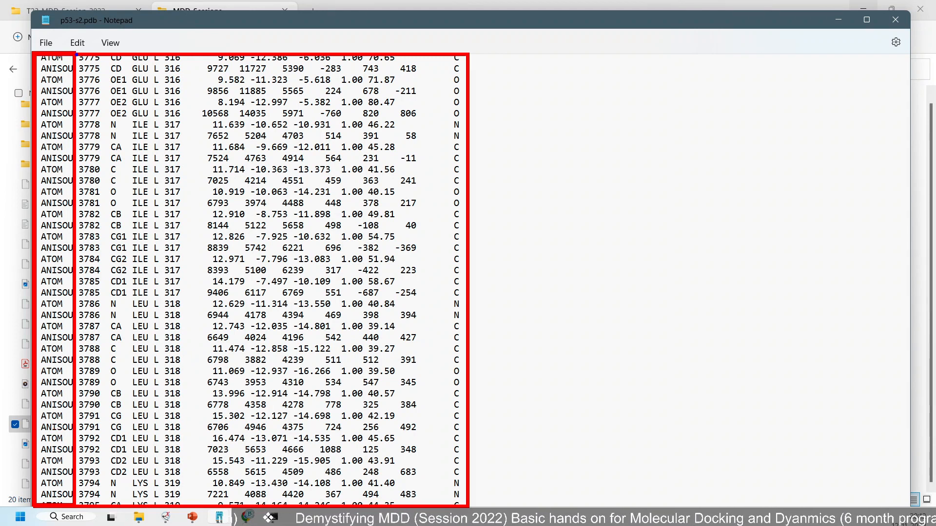
pyautogui.moveTo(76, 54)
pyautogui.mouseDown()
pyautogui.moveTo(106, 255)
pyautogui.moveTo(105, 507)
pyautogui.mouseUp()
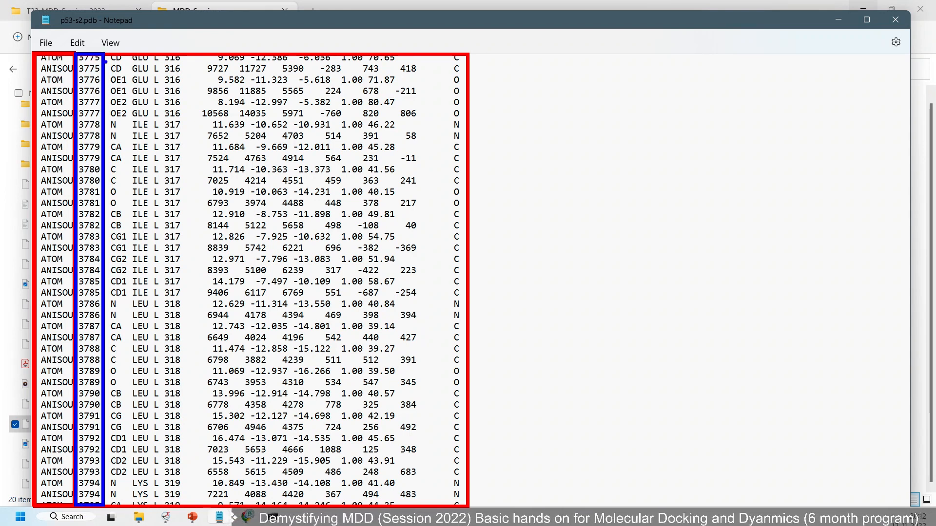
pyautogui.moveTo(113, 97); pyautogui.dragTo(128, 507)
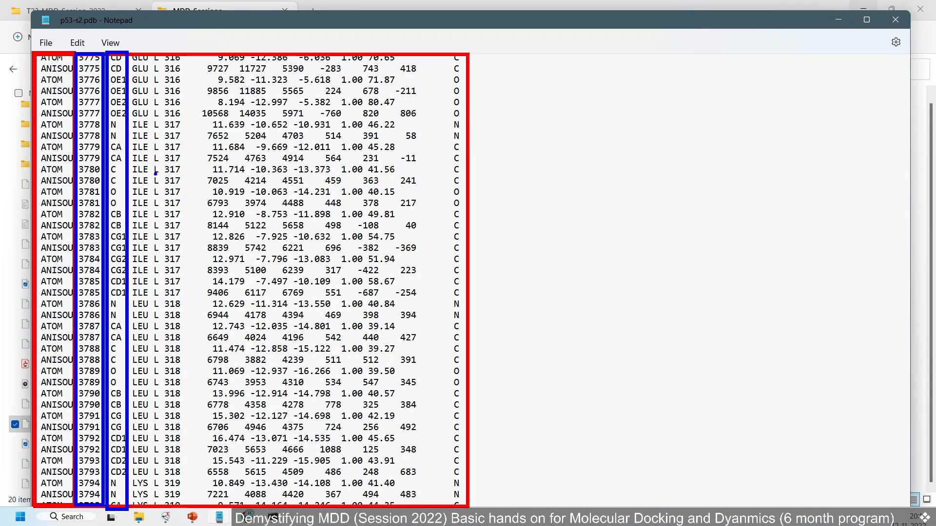
pyautogui.moveTo(128, 52)
pyautogui.mouseDown()
pyautogui.moveTo(151, 349)
pyautogui.moveTo(150, 509)
pyautogui.mouseUp()
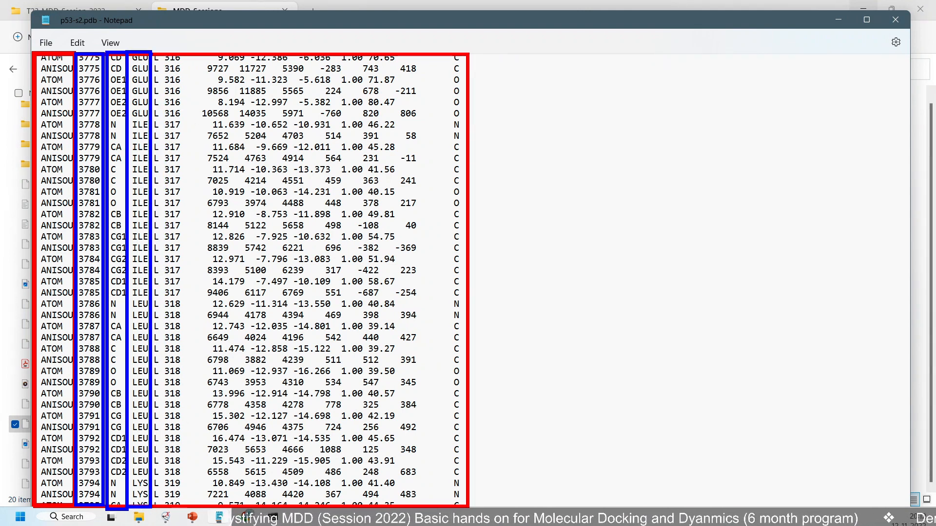
pyautogui.moveTo(152, 52); pyautogui.dragTo(161, 512)
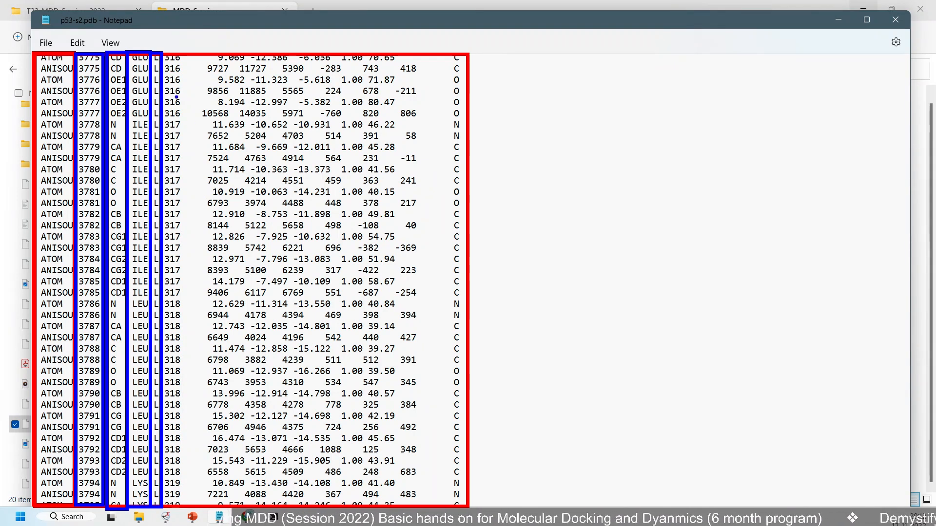
pyautogui.moveTo(163, 53)
pyautogui.mouseDown()
pyautogui.moveTo(184, 325)
pyautogui.moveTo(186, 505)
pyautogui.mouseUp()
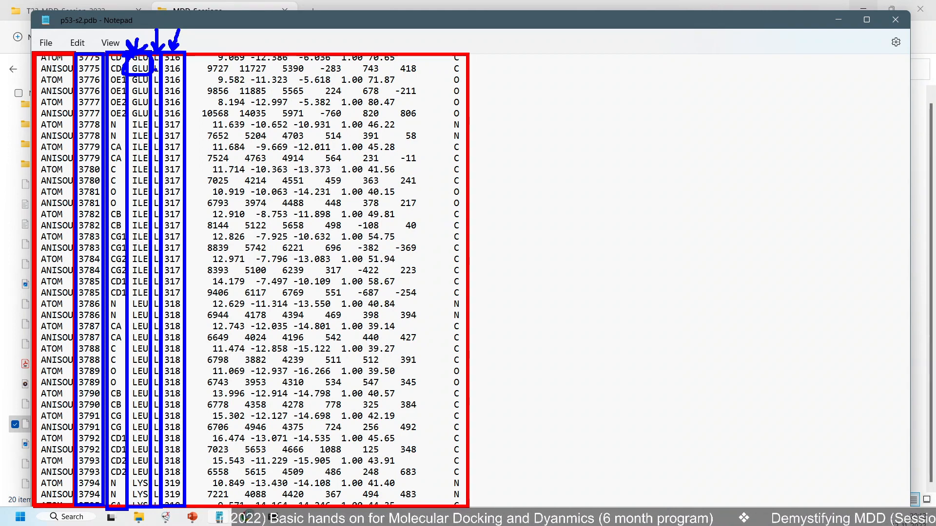
pyautogui.press('Escape')
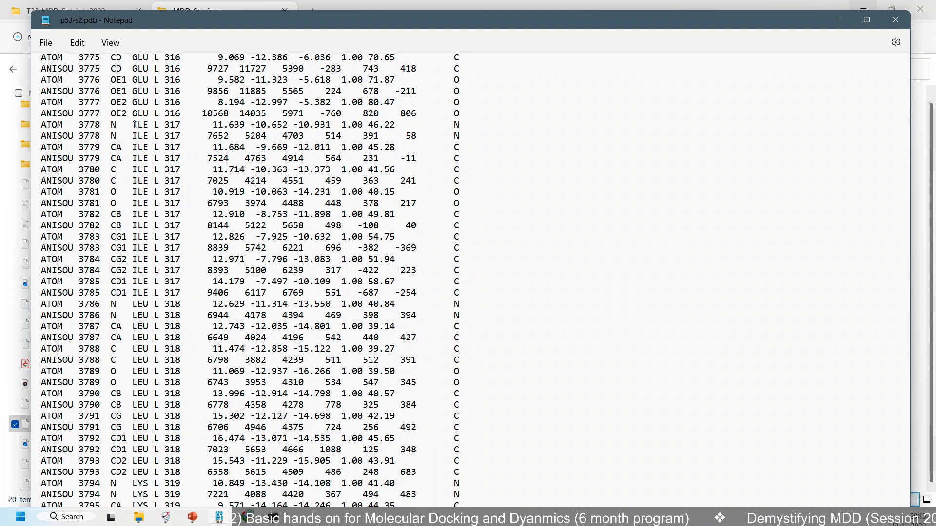
# Highlight the chain L records of residue ILE 317 and those of residue LEU 318 to compare them
pyautogui.moveTo(133, 124); pyautogui.dragTo(14, 124)
pyautogui.click(495, 298)
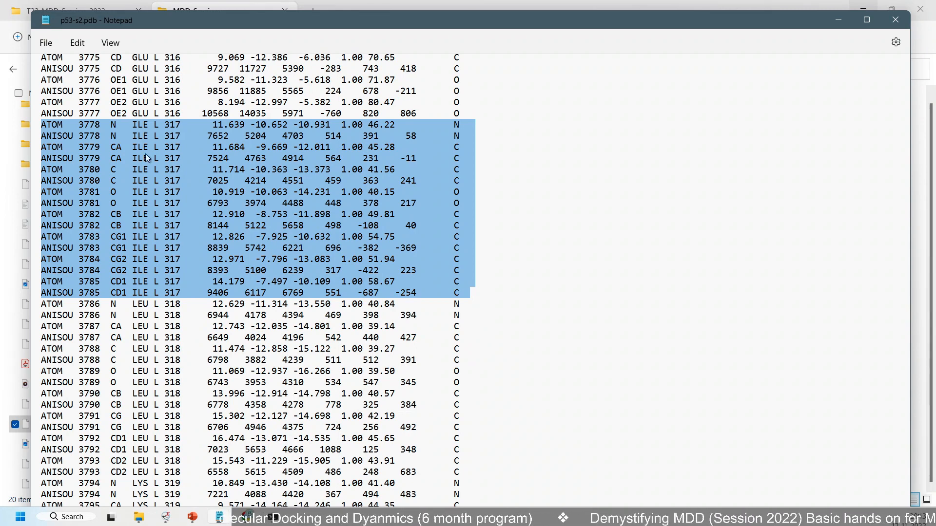
pyautogui.moveTo(132, 303); pyautogui.dragTo(470, 473)
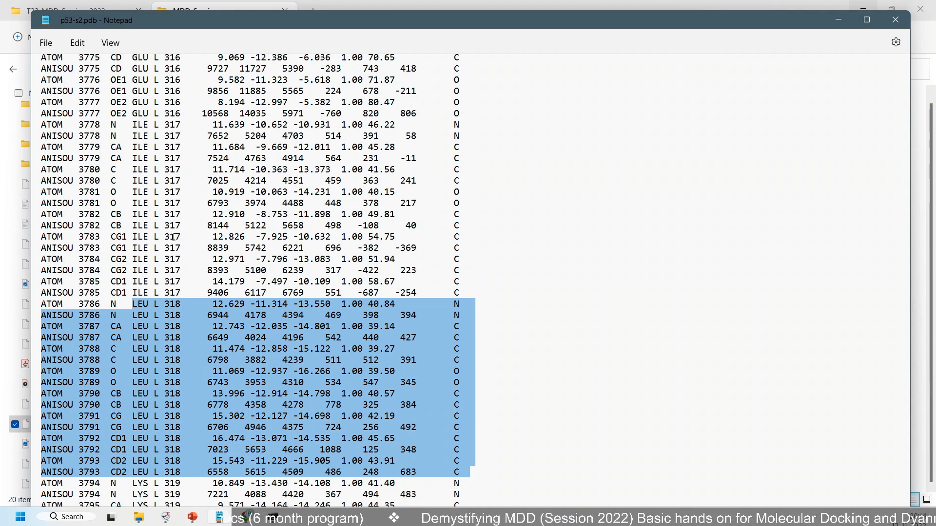
# Search for ILE from the atom 3778 record through every following match to the end of the file
pyautogui.doubleClick(139, 125)
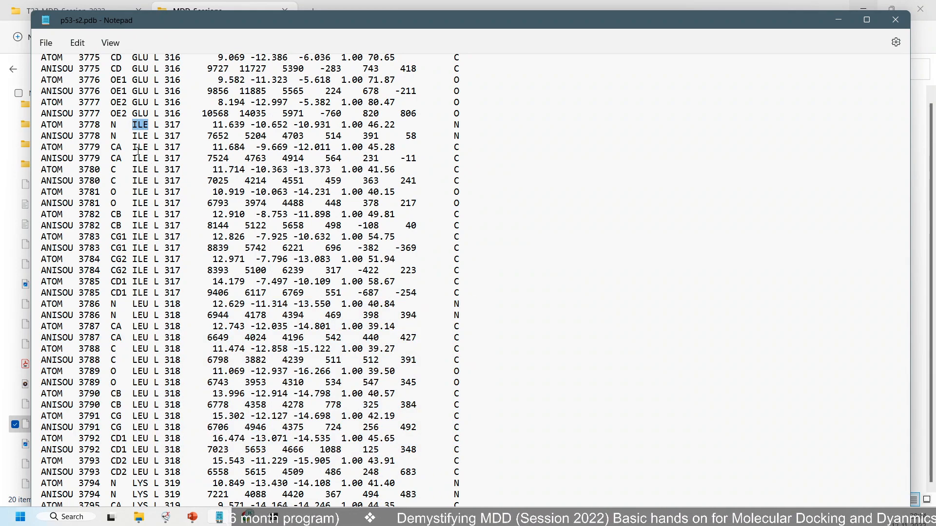
pyautogui.hotkey('ctrl', 'f')
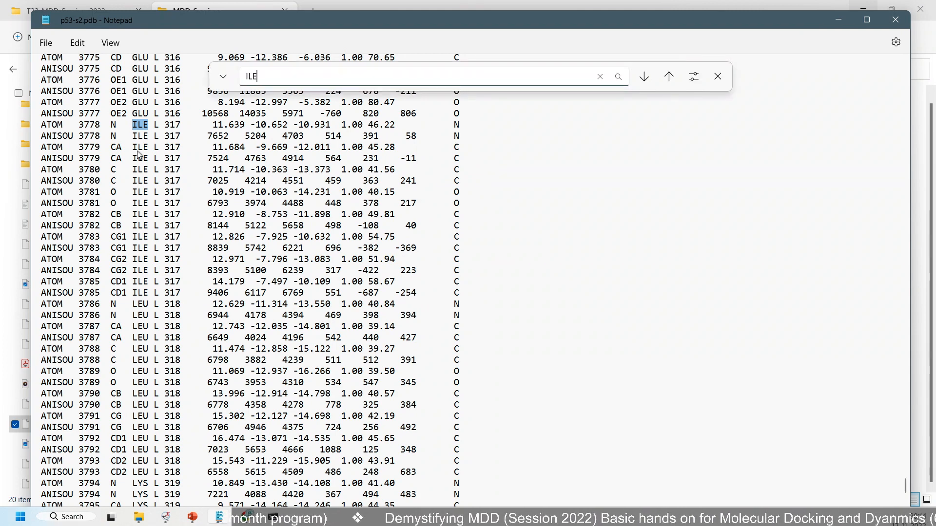
pyautogui.press('Return')
pyautogui.press('Return')
pyautogui.press('Return')
pyautogui.press('Return')
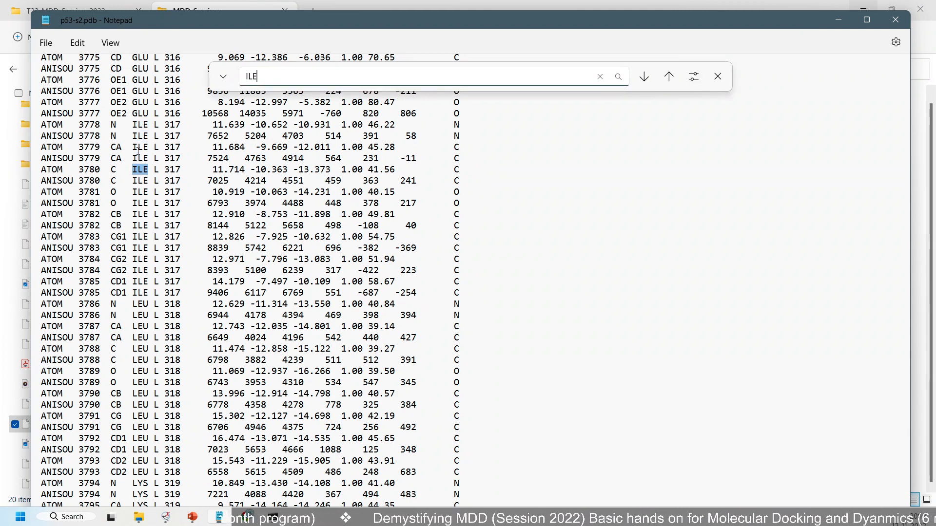
pyautogui.press('Return')
pyautogui.press('Return')
pyautogui.press('Return')
pyautogui.press('Return')
pyautogui.press('Return')
pyautogui.press('Return')
pyautogui.press('Return')
pyautogui.press('Return')
pyautogui.press('Return')
pyautogui.press('Return')
pyautogui.press('Return')
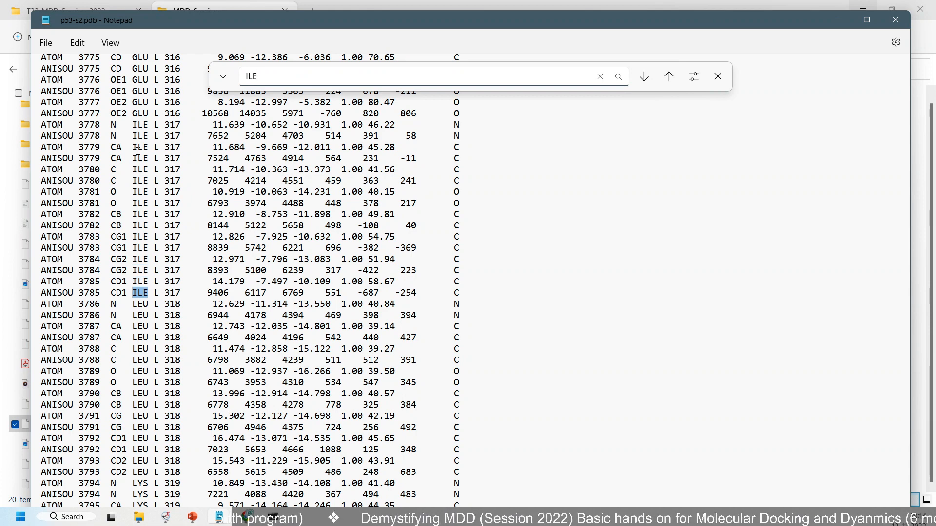
pyautogui.press('Return')
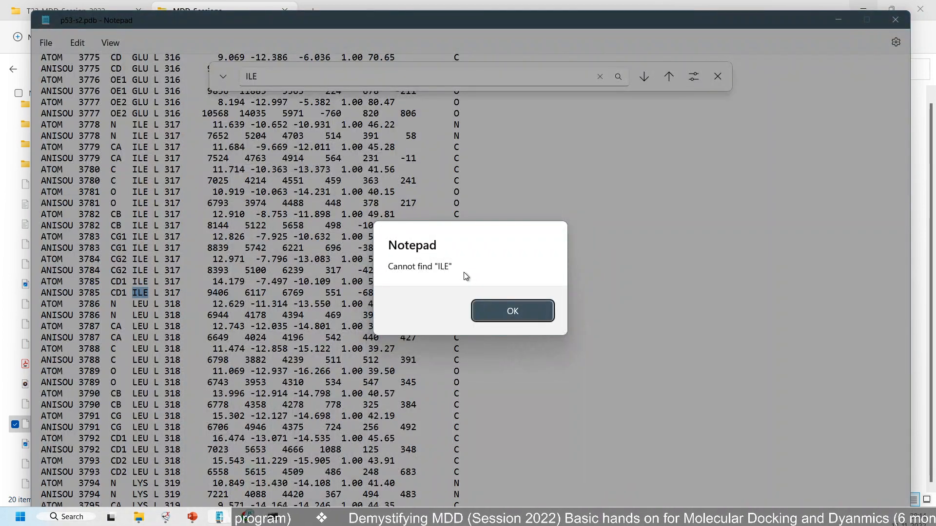
pyautogui.click(502, 312)
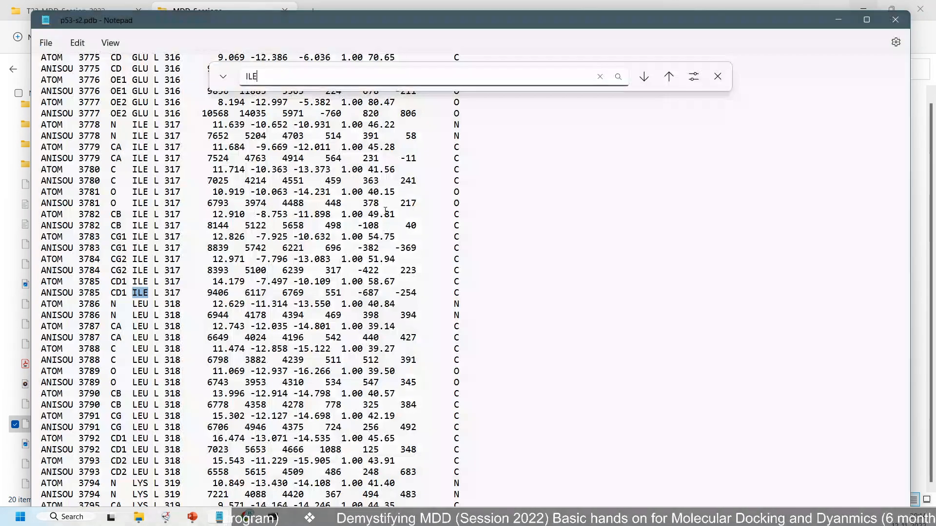
# Search for LEU from the atom 3786 record through the following matches to the first record of residue 321
pyautogui.scroll(-3, 128, 205)
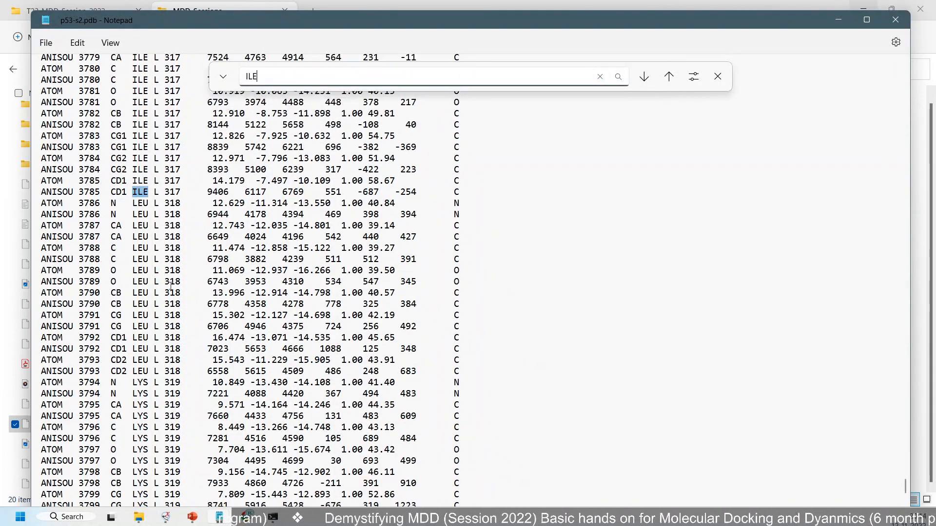
pyautogui.doubleClick(140, 203)
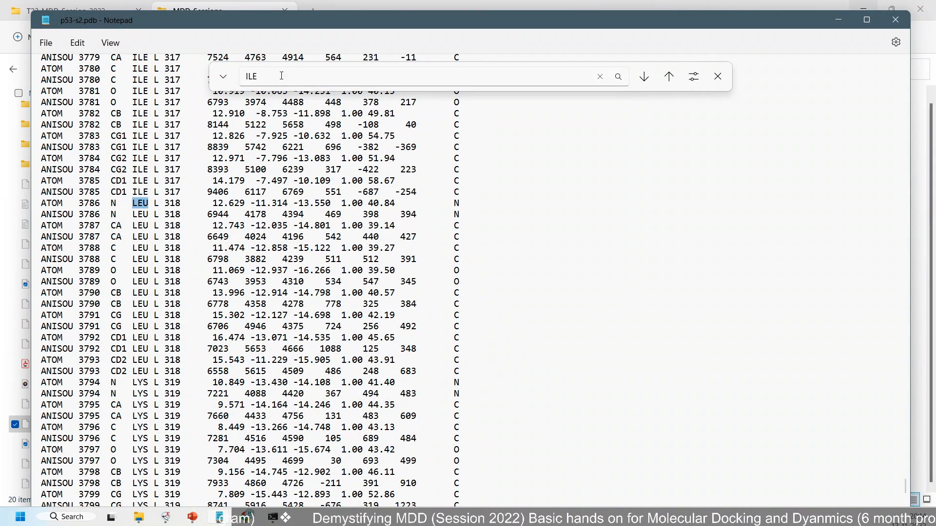
pyautogui.click(244, 76)
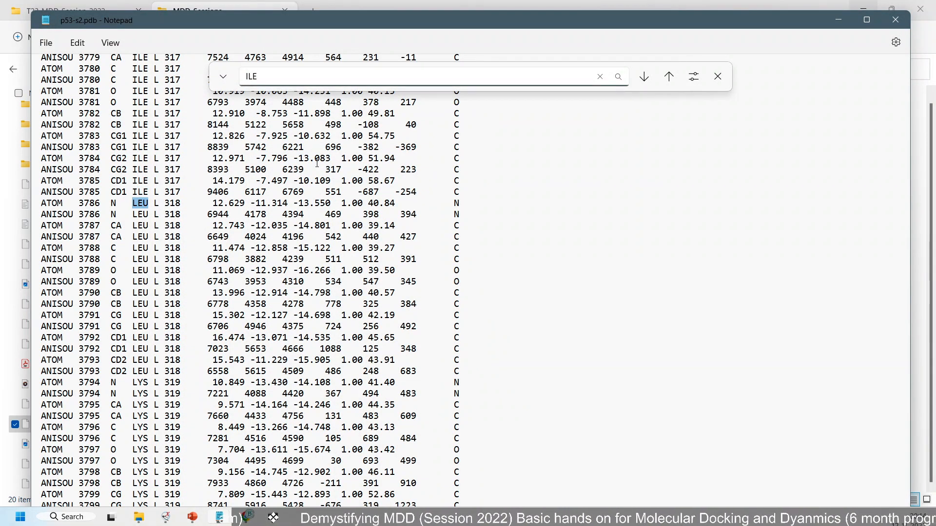
pyautogui.hotkey('ctrl', 'a')
pyautogui.write('LEU')
pyautogui.press('Return')
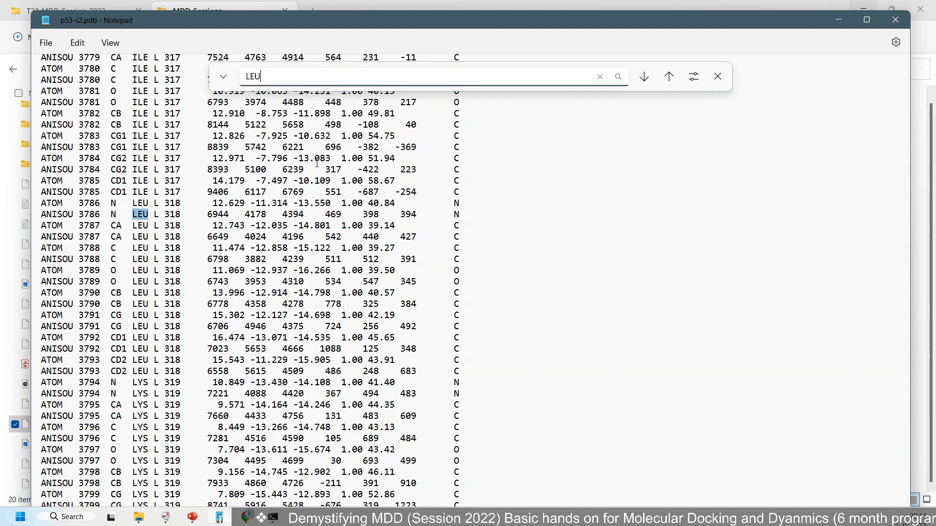
pyautogui.press('Return')
pyautogui.press('Return')
pyautogui.press('Return')
pyautogui.press('Return')
pyautogui.press('Return')
pyautogui.press('Return')
pyautogui.press('Return')
pyautogui.press('Return')
pyautogui.press('Return')
pyautogui.press('Return')
pyautogui.press('Return')
pyautogui.press('Return')
pyautogui.press('Return')
pyautogui.press('Return')
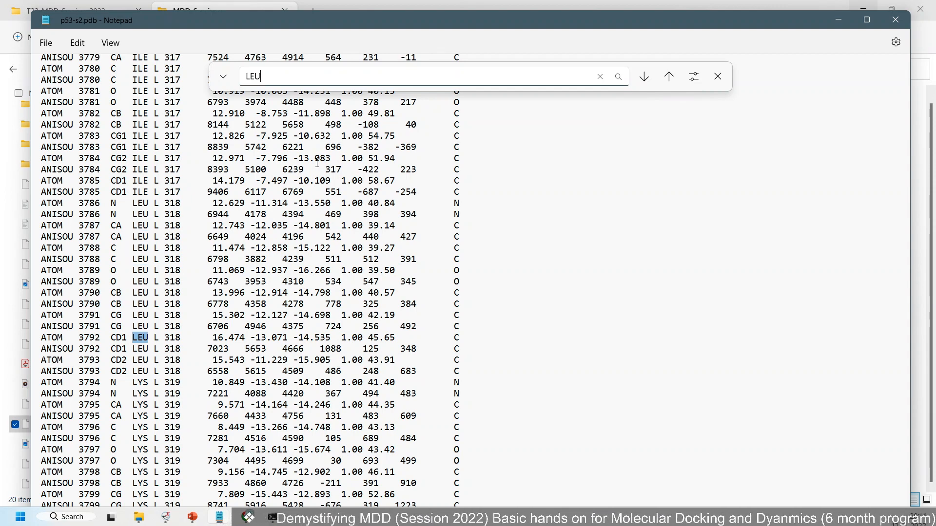
pyautogui.press('Return')
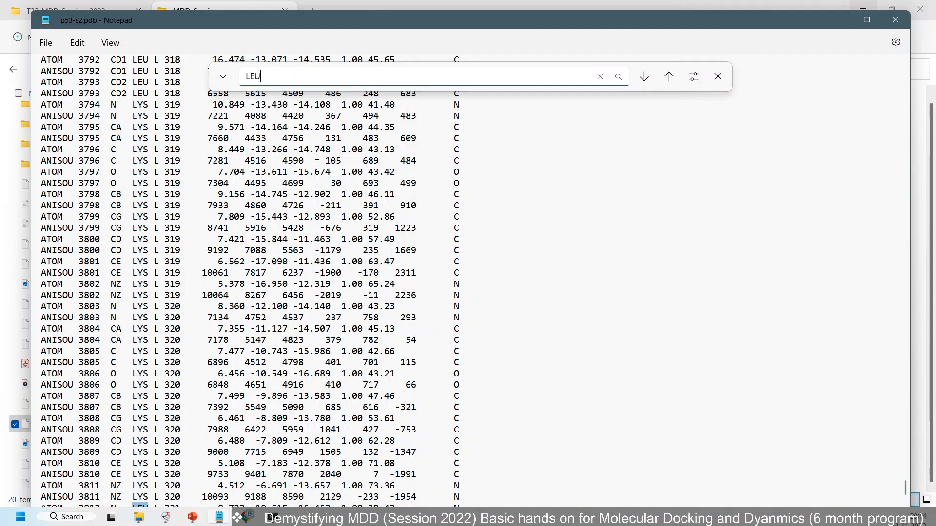
pyautogui.scroll(-9, 275, 230)
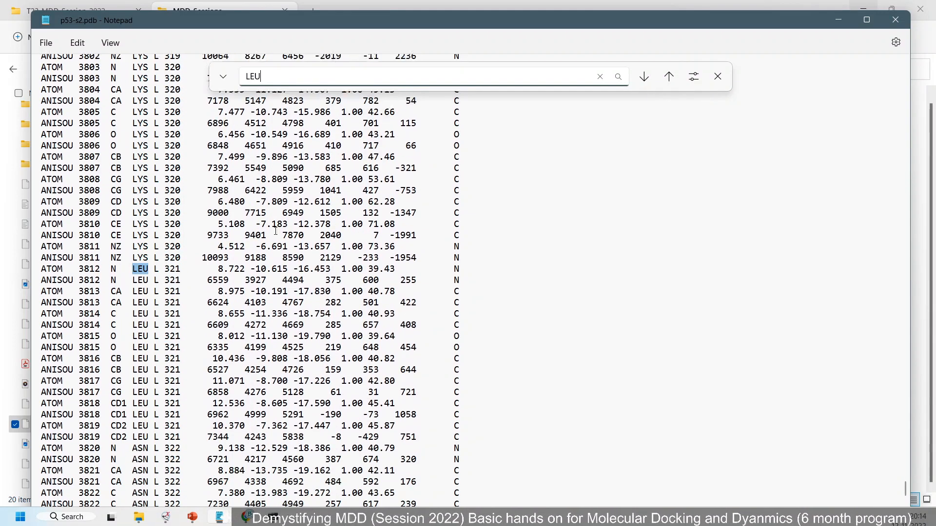
# Highlight the complete chain L ATOM and ANISOU records of residue LEU 321, atoms 3812 to 3819
pyautogui.click(132, 217)
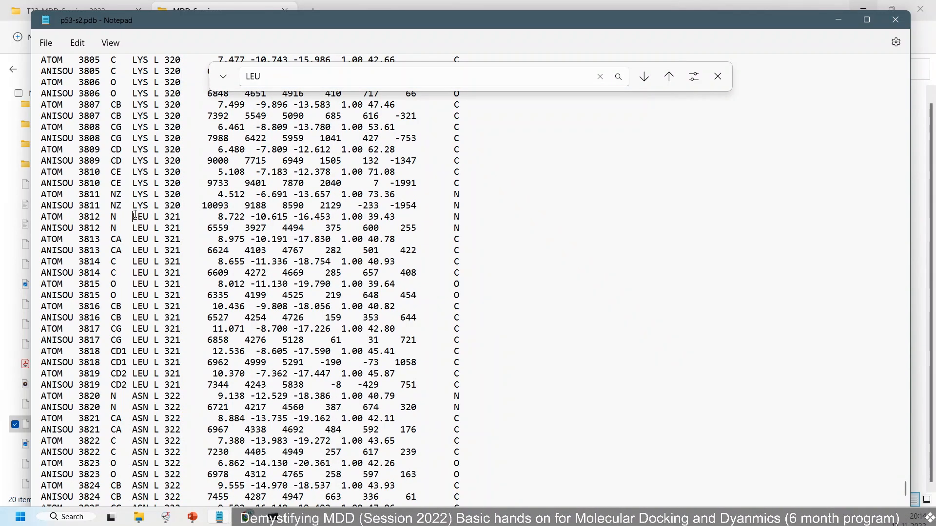
pyautogui.moveTo(133, 216); pyautogui.dragTo(161, 384)
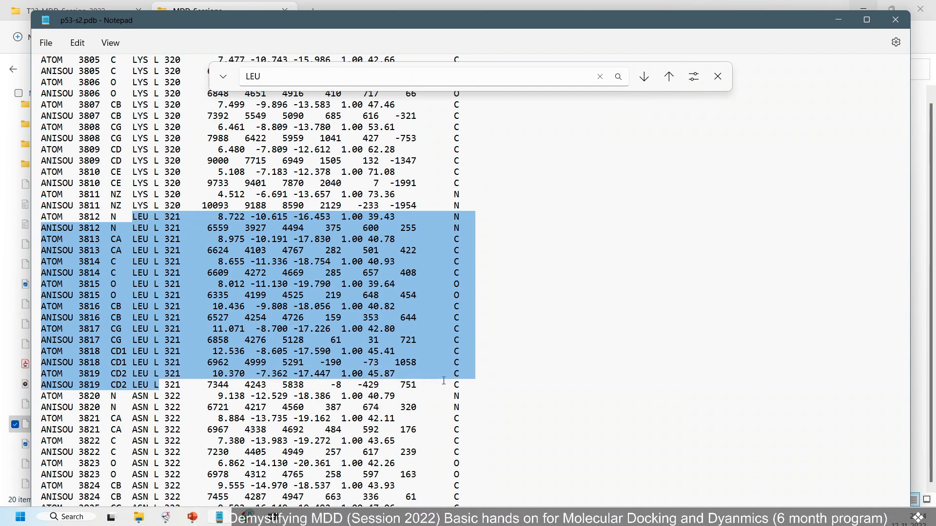
pyautogui.click(464, 383)
pyautogui.click(478, 382)
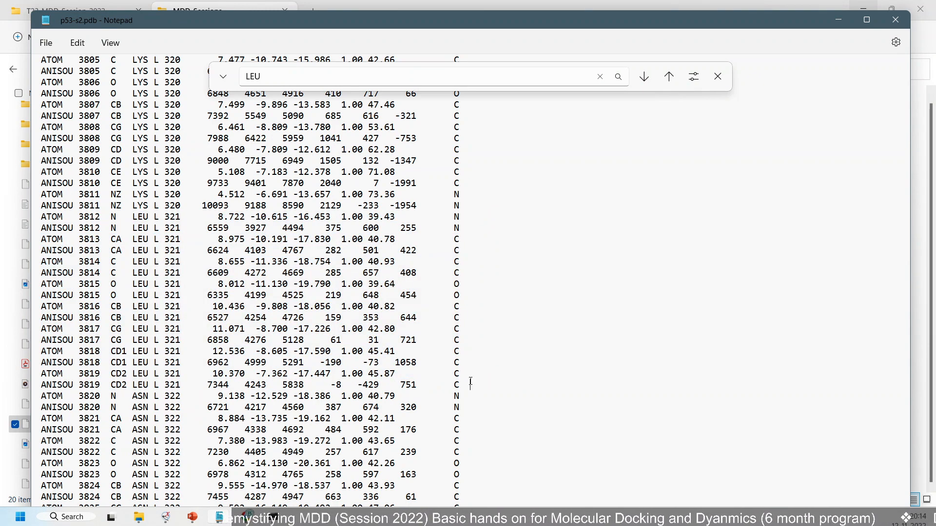
pyautogui.moveTo(471, 382); pyautogui.dragTo(41, 216)
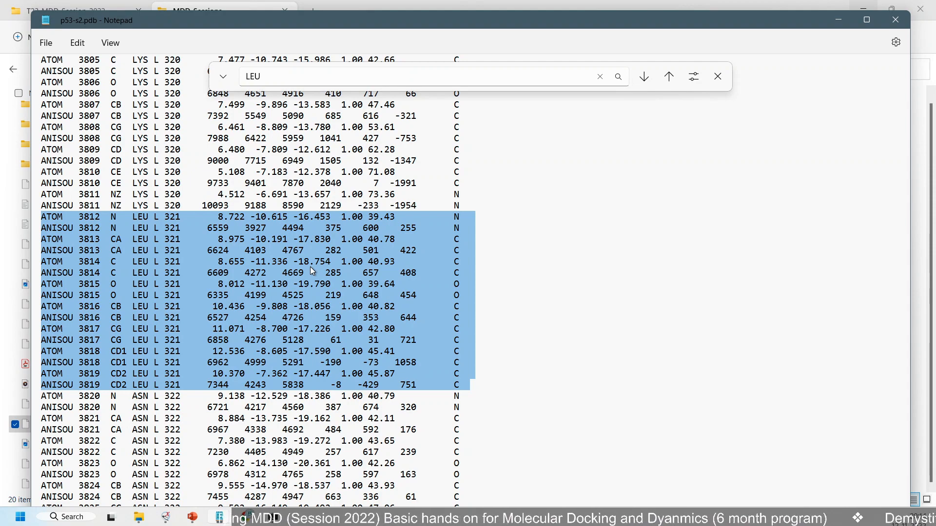
pyautogui.scroll(3, 310, 267)
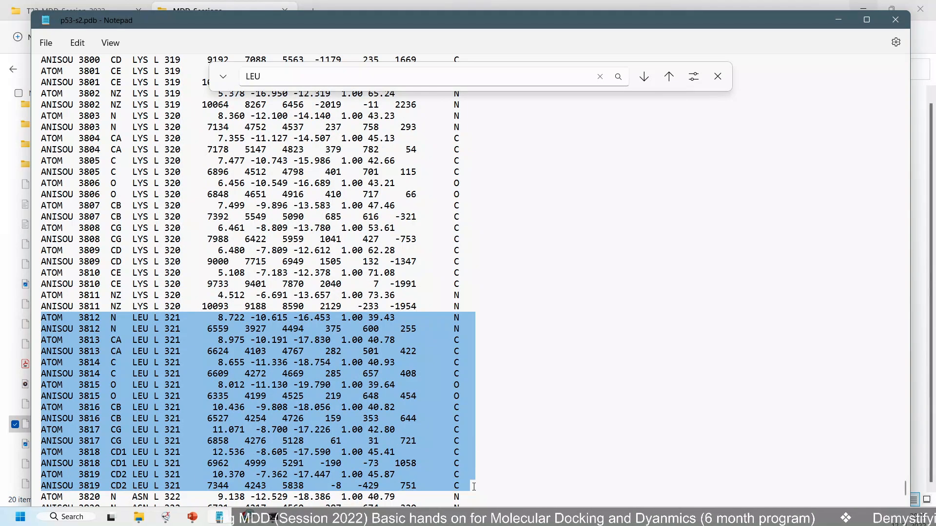
# Copy the chain L records from LEU 318 through LEU 321, atoms 3786 to 3819, into a new blank document
pyautogui.click(492, 490)
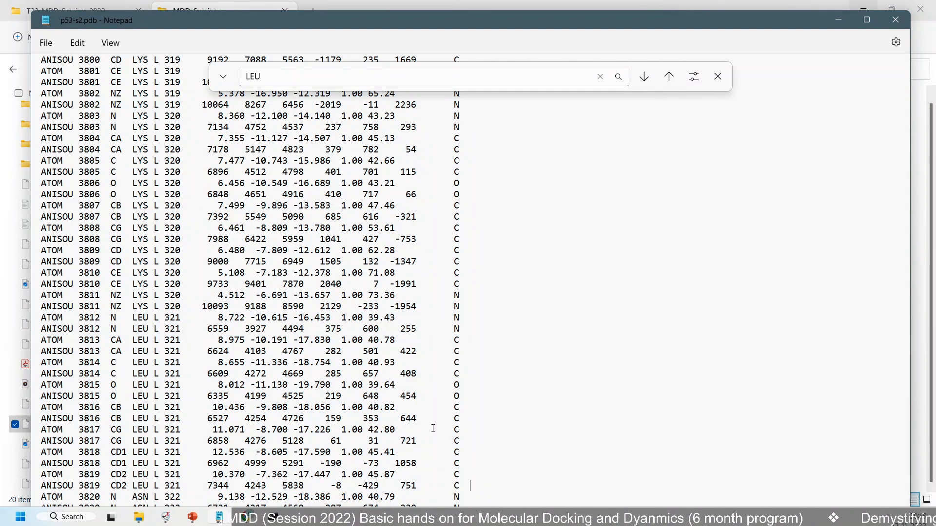
pyautogui.scroll(15, 432, 428)
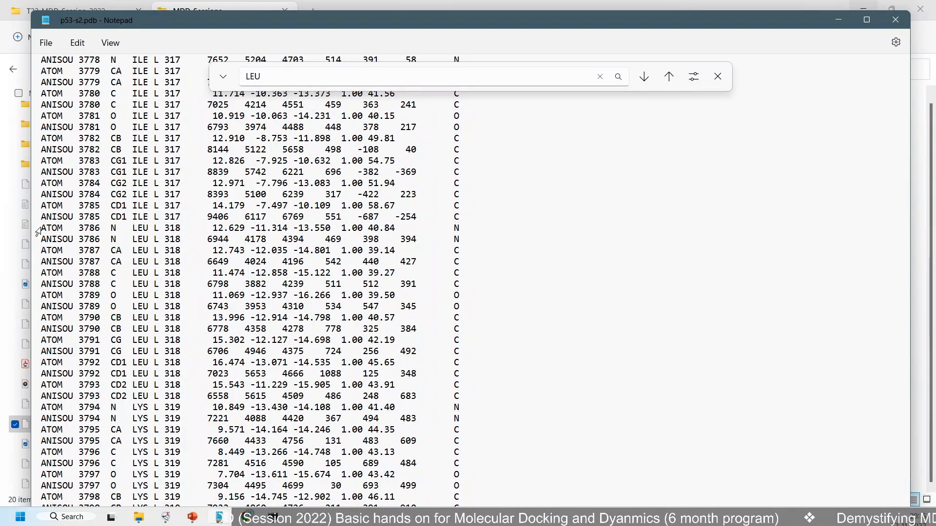
pyautogui.moveTo(45, 229); pyautogui.dragTo(475, 502)
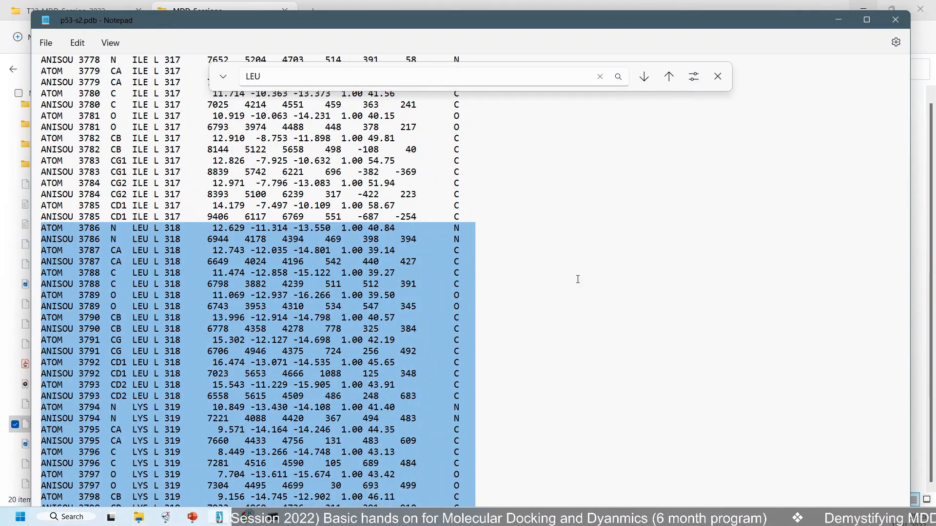
pyautogui.scroll(-19, 667, 279)
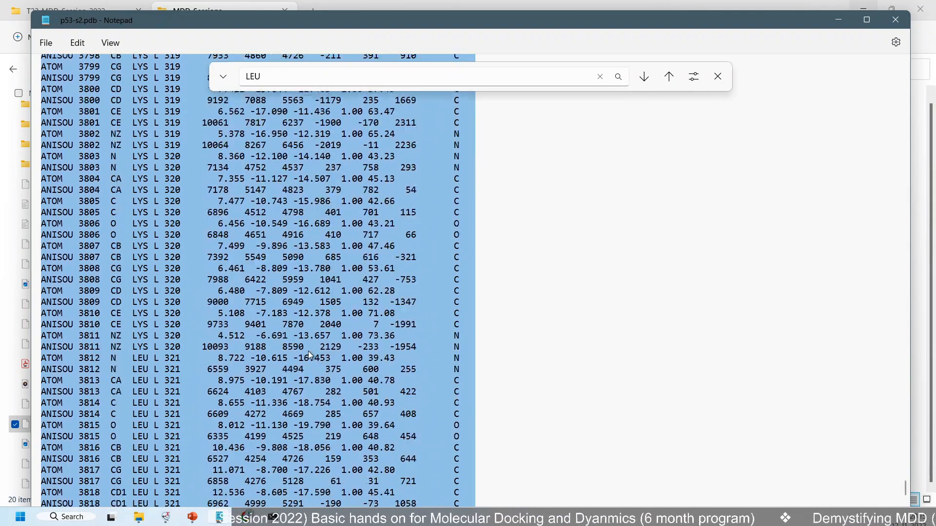
pyautogui.scroll(-2, 537, 310)
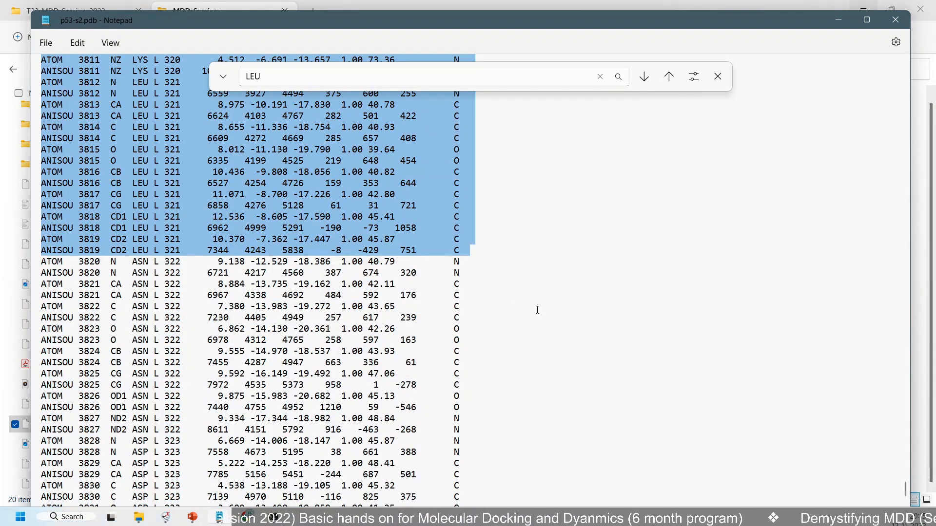
pyautogui.hotkey('ctrl', 'n')
pyautogui.hotkey('ctrl', 'v')
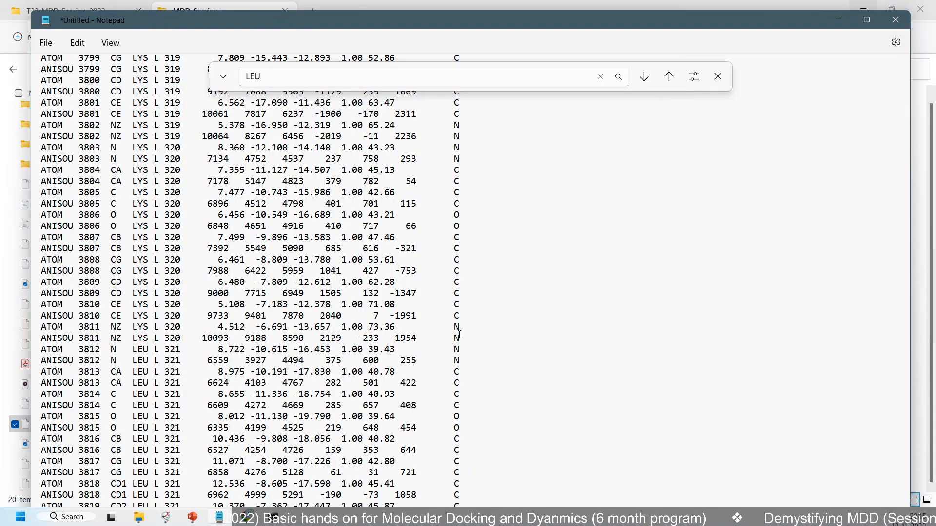
# Delete the records of residues 318 to 320 and the leftover blank line, keeping only LEU 321
pyautogui.moveTo(470, 337); pyautogui.dragTo(41, 59)
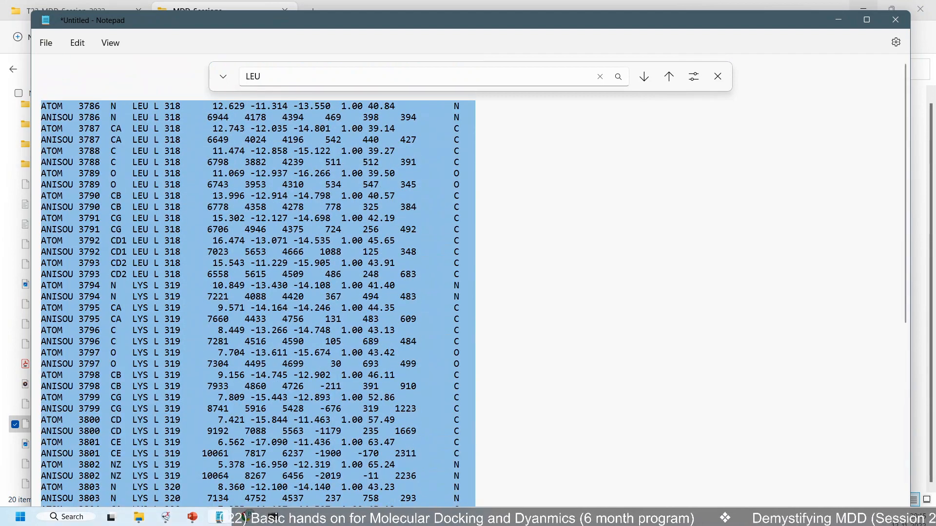
pyautogui.press('Delete')
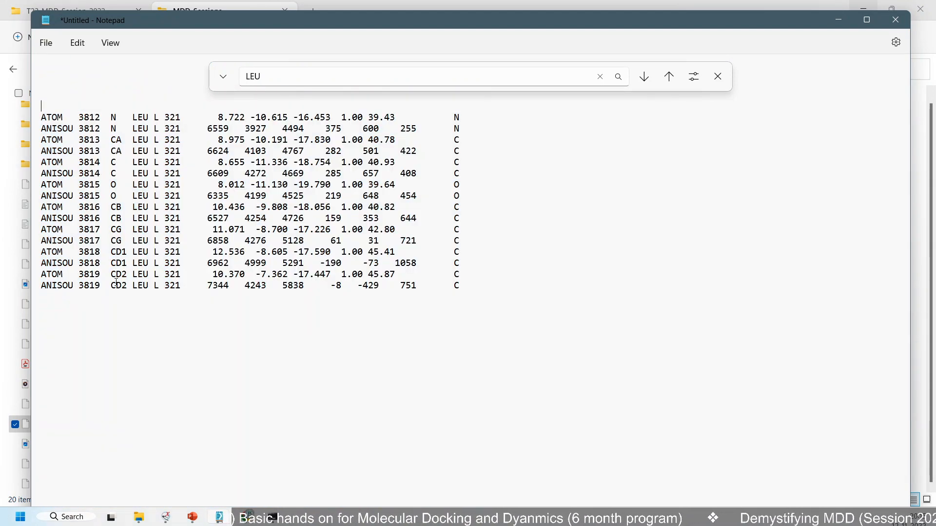
pyautogui.press('Delete')
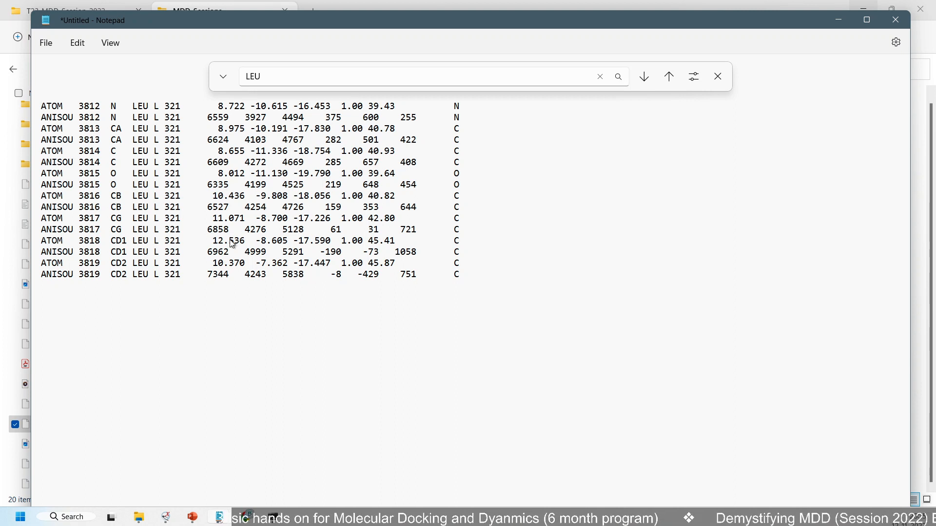
# Save the LEU 321 records as res-leu-1.pdb in the StructureComparison folder
pyautogui.hotkey('ctrl', 's')
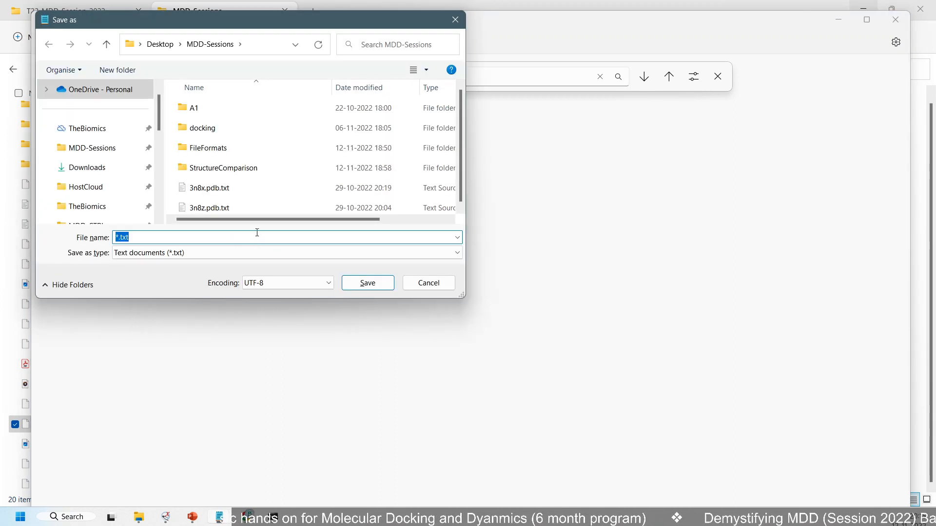
pyautogui.write('res-leu')
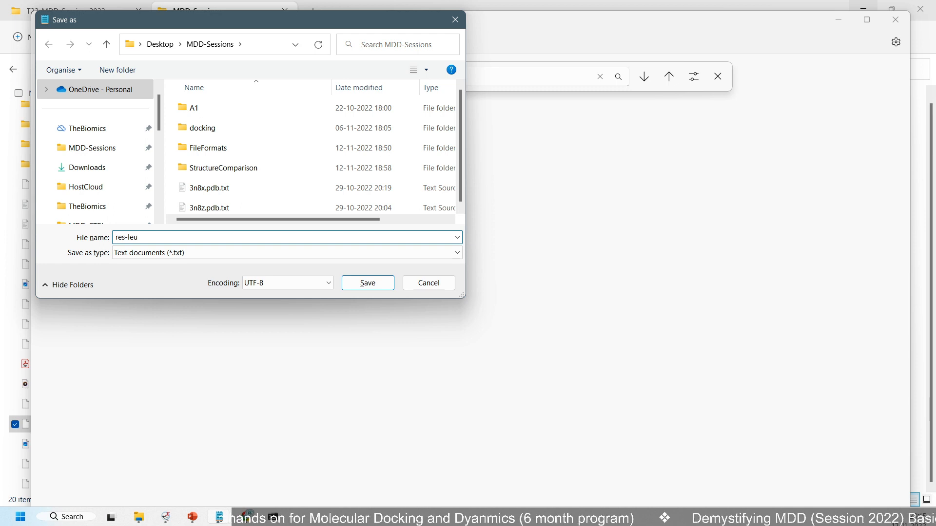
pyautogui.write('-1.pdb')
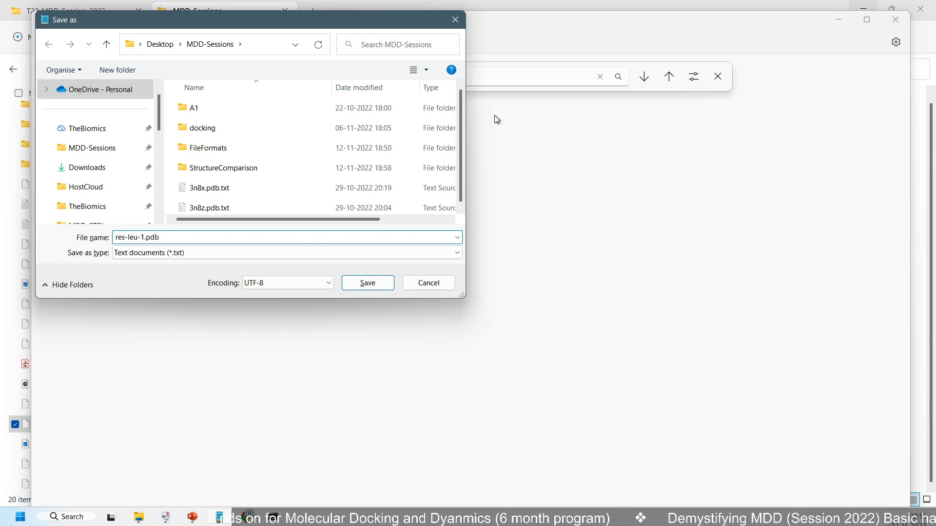
pyautogui.doubleClick(246, 168)
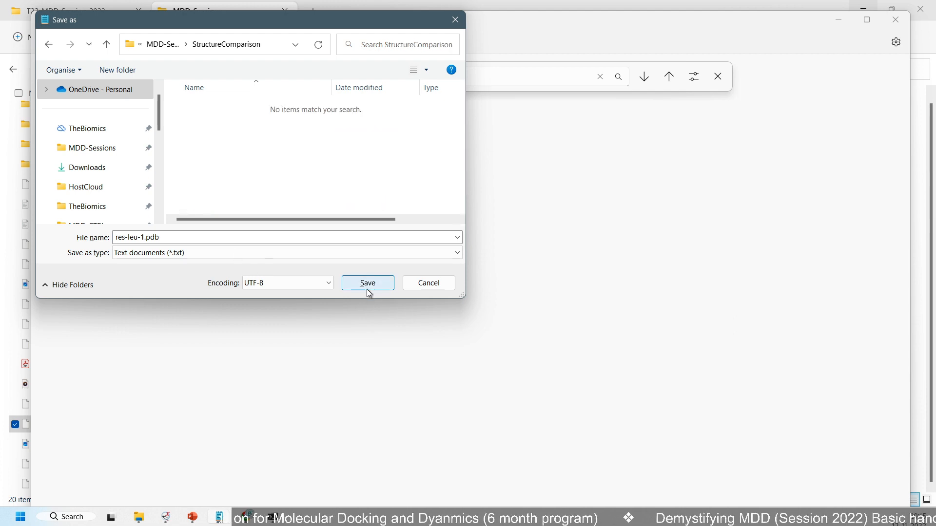
pyautogui.click(367, 286)
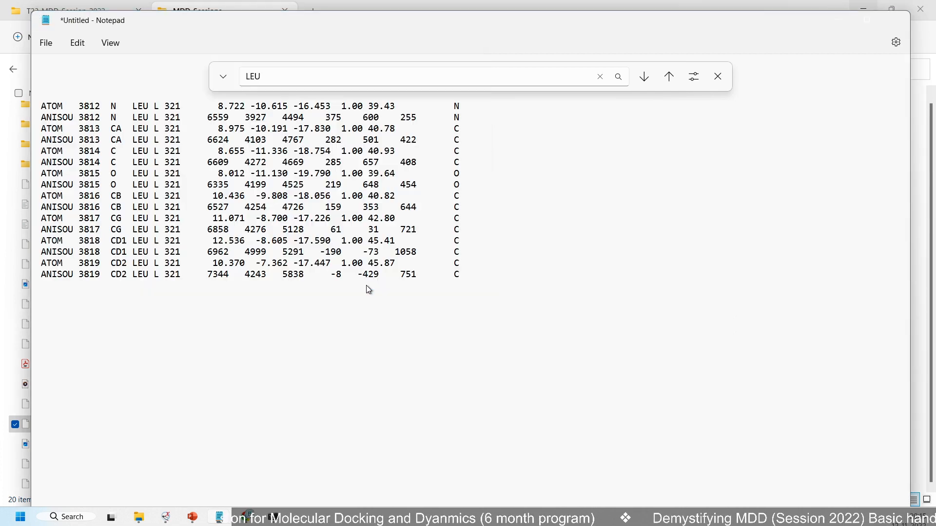
# Start another blank document and paste the copied records of residues 318 to 321 into it
pyautogui.click(46, 43)
pyautogui.click(54, 62)
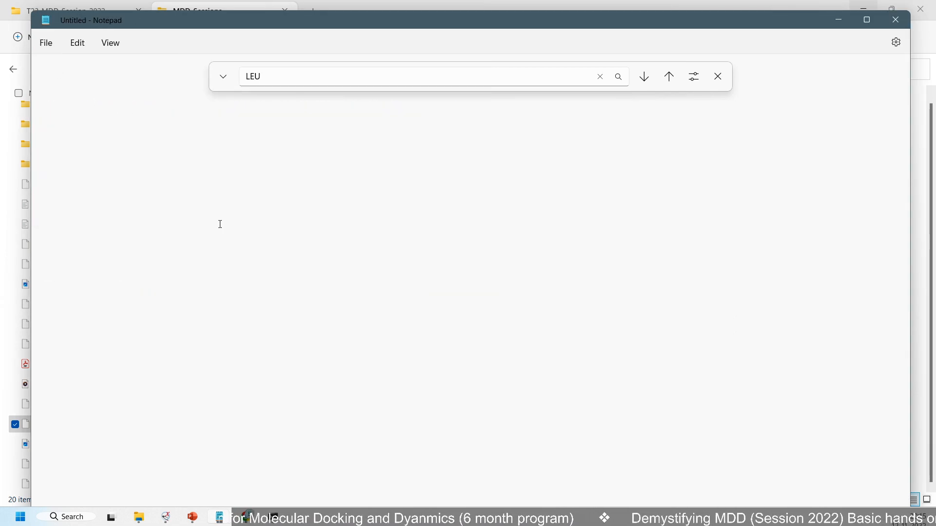
pyautogui.hotkey('ctrl', 'v')
pyautogui.scroll(8, 241, 208)
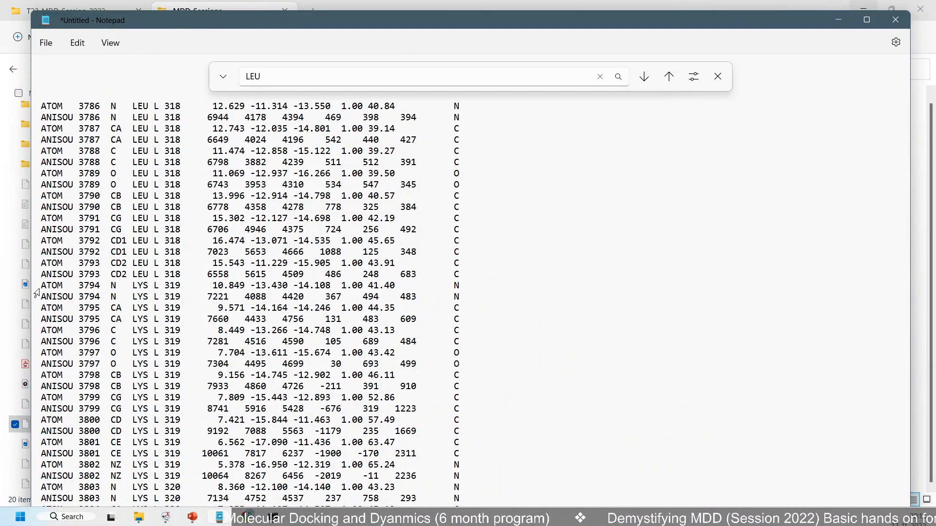
# Delete every record from LYS 319 atom 3794 to the end, keeping only residue LEU 318
pyautogui.moveTo(43, 285); pyautogui.dragTo(552, 524)
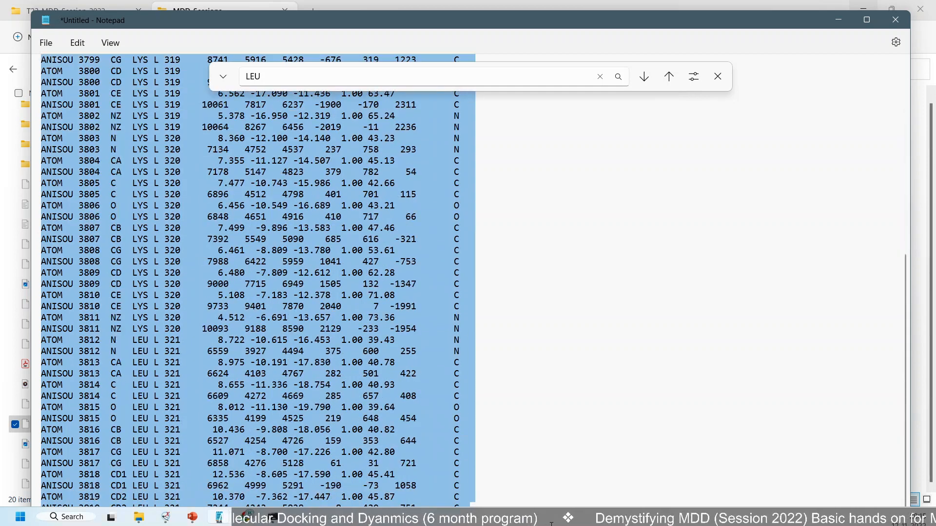
pyautogui.press('Delete')
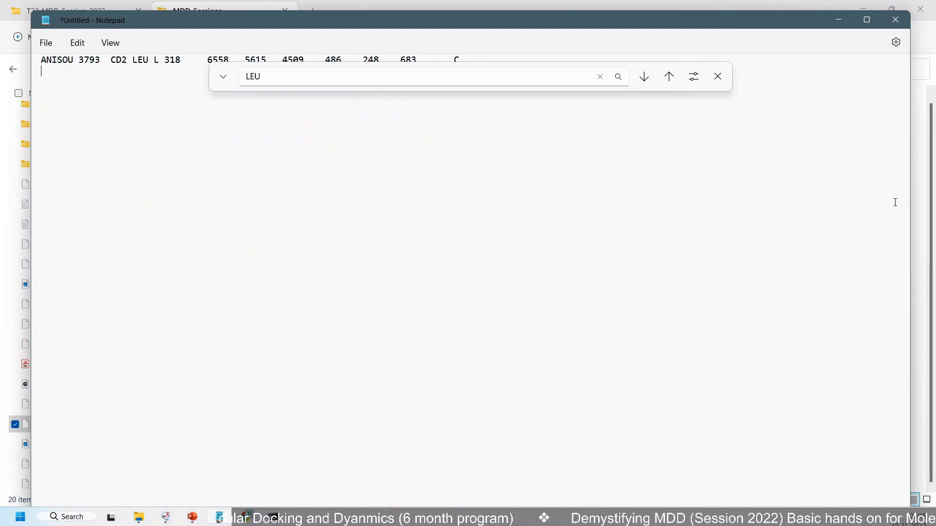
pyautogui.moveTo(905, 139); pyautogui.dragTo(904, 90)
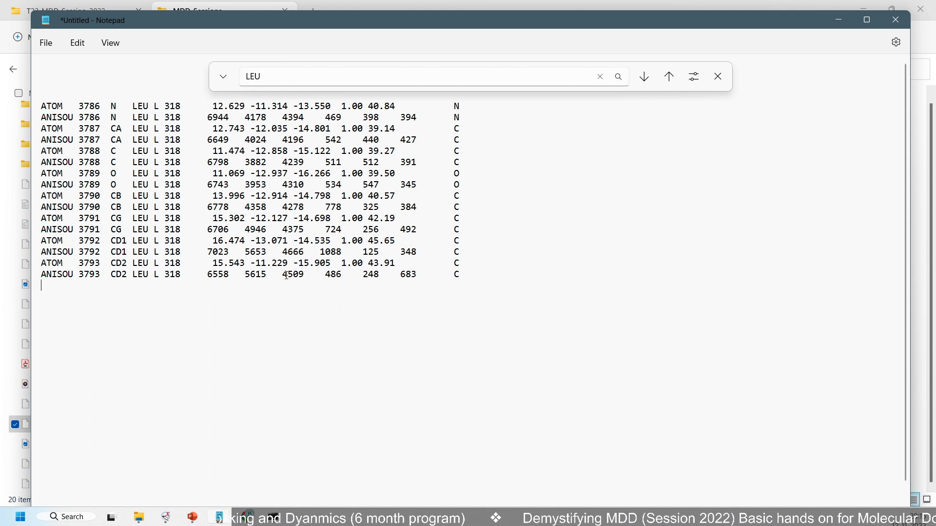
# Save the LEU 318 records as res-leu-2.pdb in the StructureComparison folder
pyautogui.hotkey('ctrl', 's')
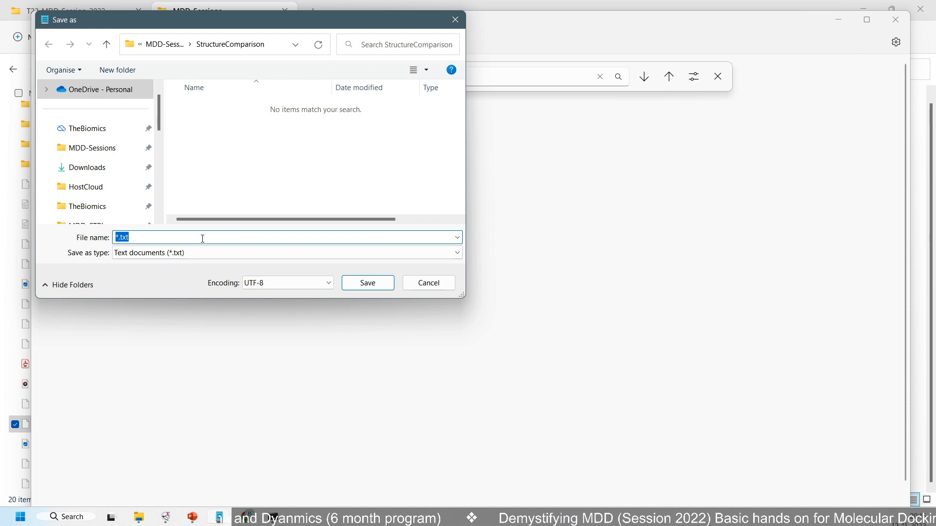
pyautogui.write('res-ul')
pyautogui.press('BackSpace')
pyautogui.press('BackSpace')
pyautogui.write('lu')
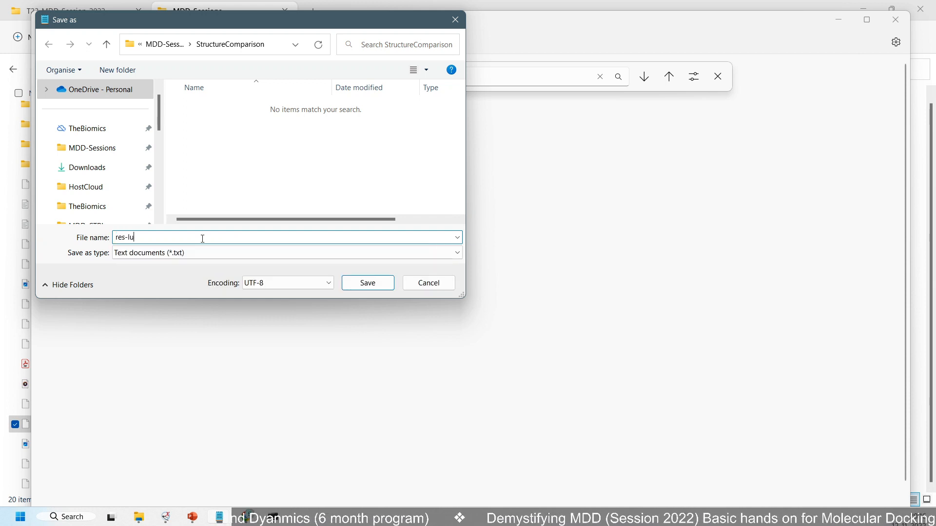
pyautogui.press('BackSpace')
pyautogui.write('eu-2.p')
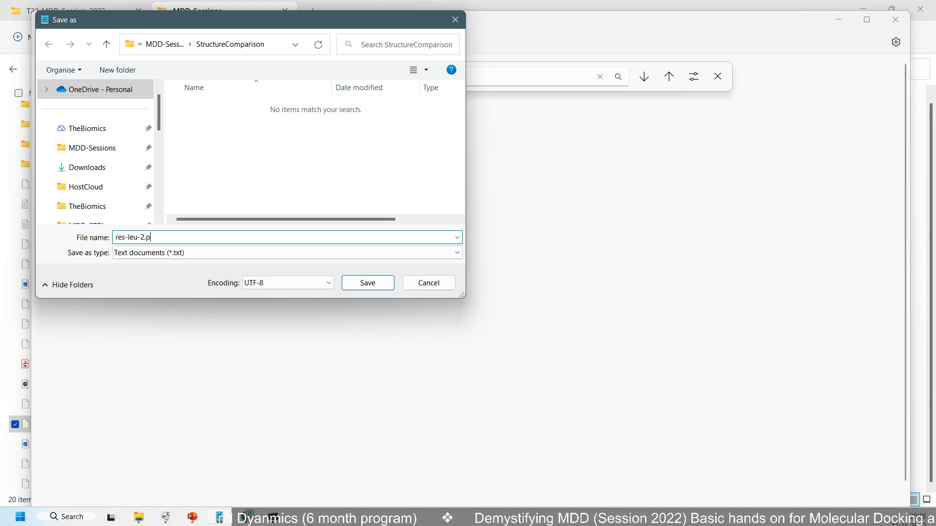
pyautogui.write('db')
pyautogui.press('Return')
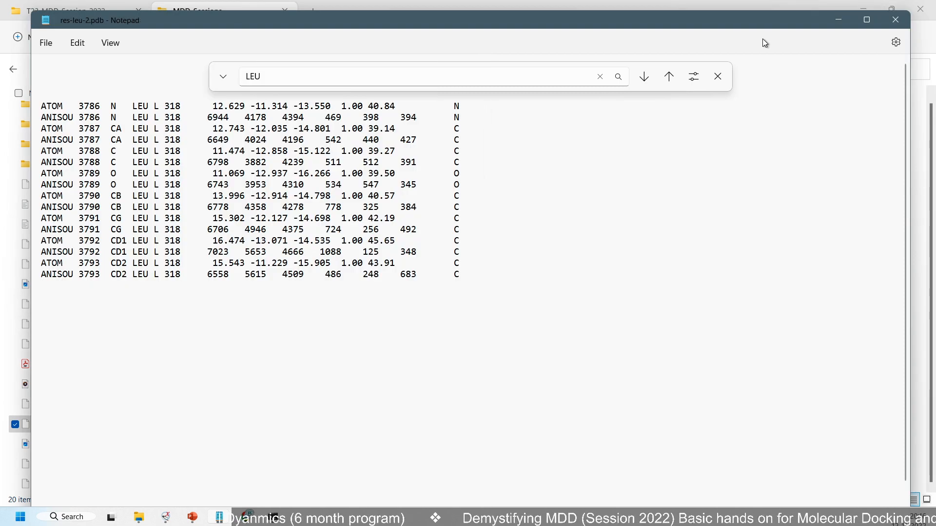
# Close the res-leu-2.pdb text window and select res-leu-1.pdb and res-leu-2.pdb in the StructureComparison folder
pyautogui.click(897, 19)
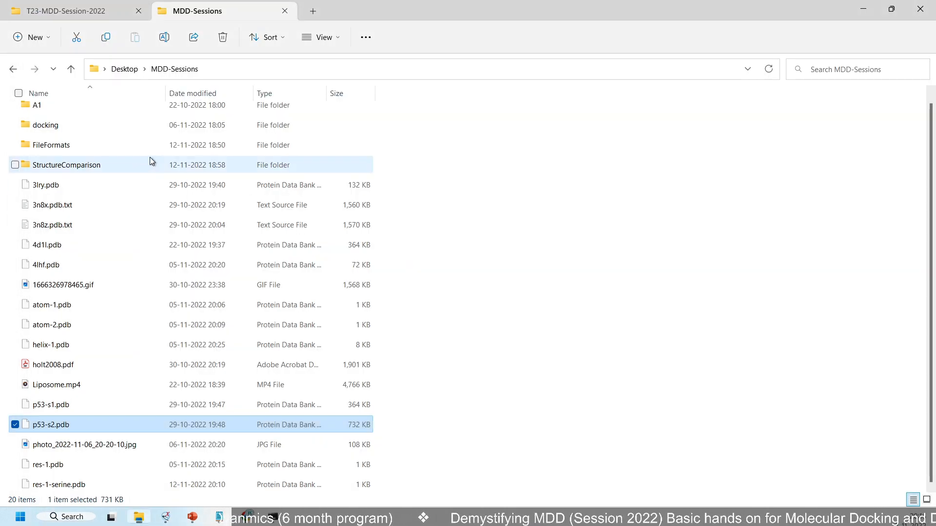
pyautogui.doubleClick(137, 165)
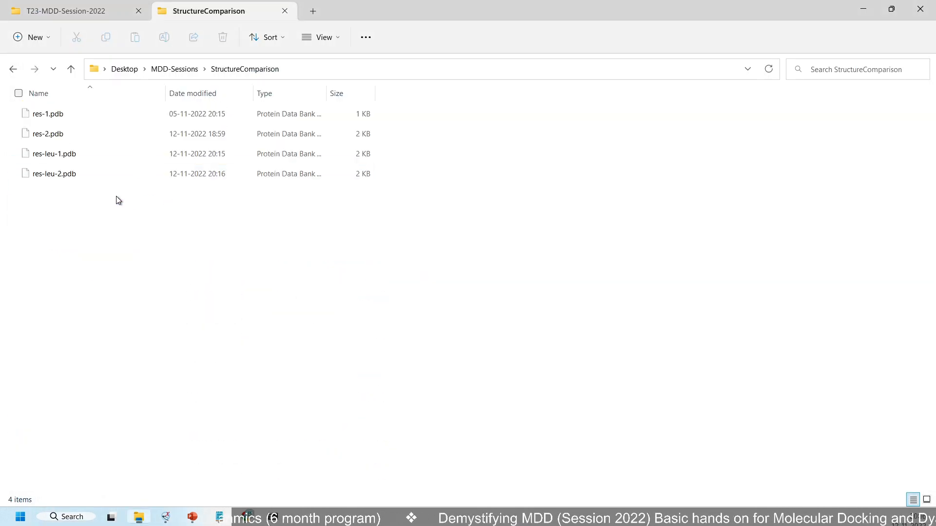
pyautogui.click(77, 175)
pyautogui.keyDown('ctrl'); pyautogui.click(77, 153); pyautogui.keyUp('ctrl')
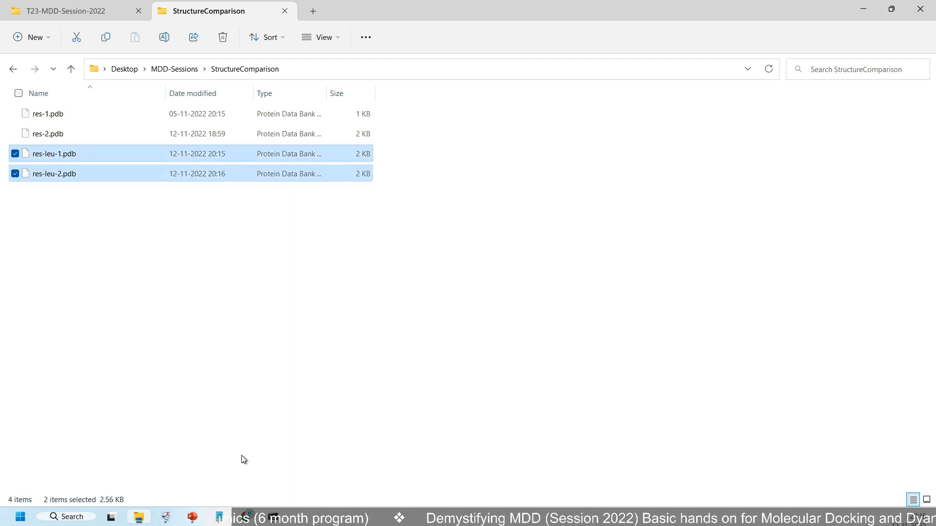
# Switch to ChimeraX and close the open res-1-serine.pdb model with the close command
pyautogui.click(165, 517)
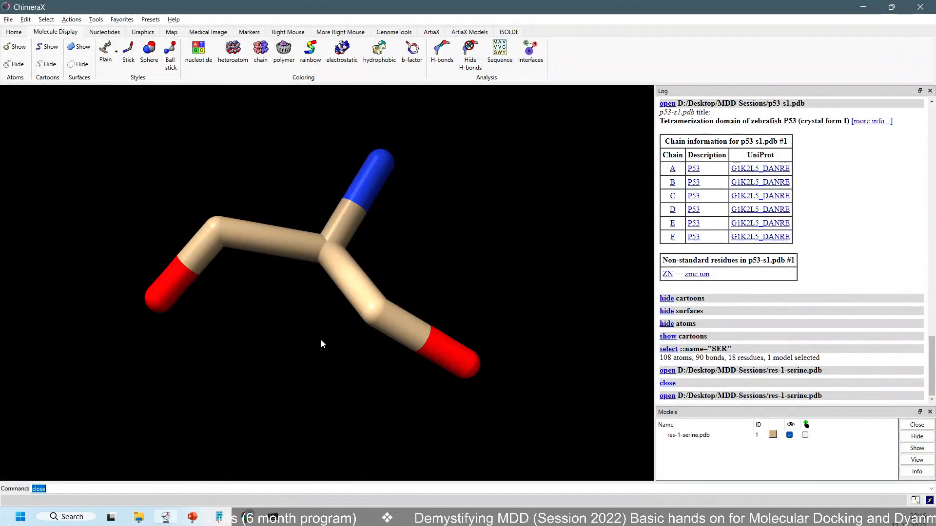
pyautogui.write('c')
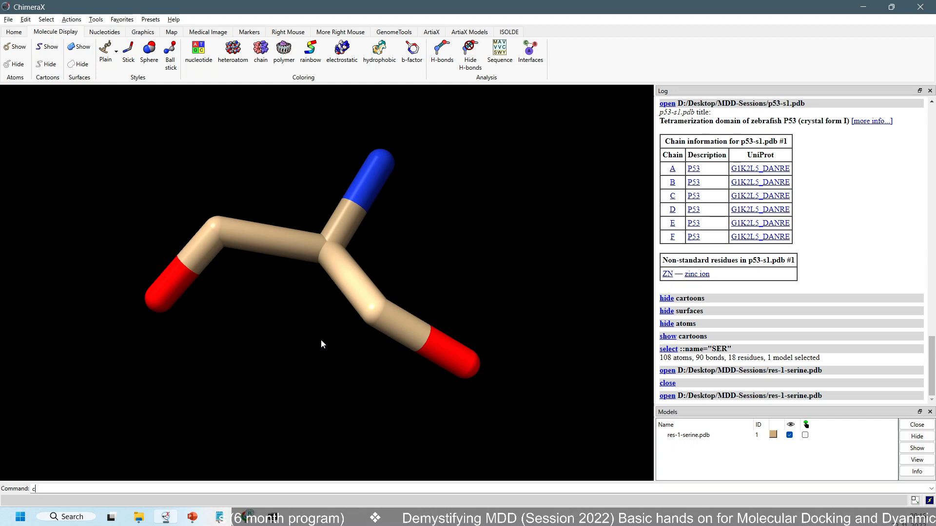
pyautogui.write('lose')
pyautogui.press('Return')
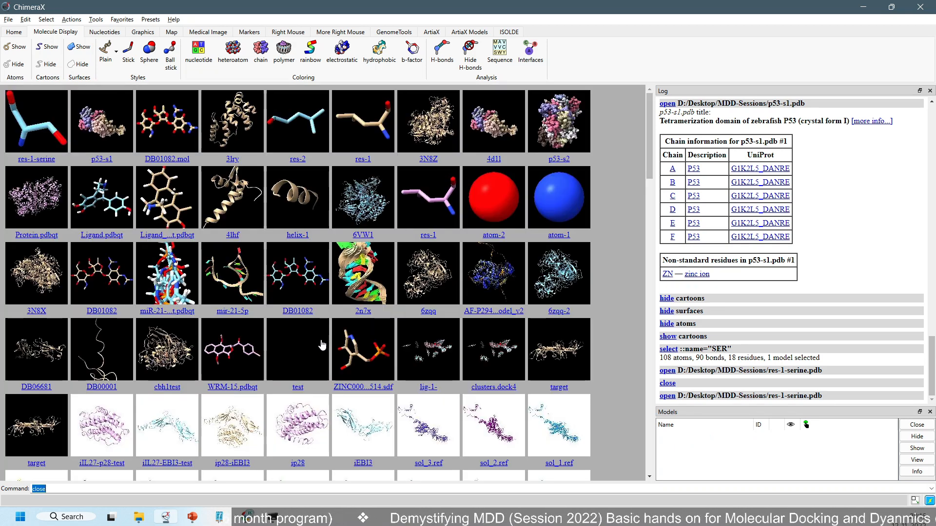
# Load res-leu-1.pdb and res-leu-2.pdb together from the StructureComparison folder and pick each one in the model list
pyautogui.hotkey('alt', 'Tab')
pyautogui.moveTo(72, 156); pyautogui.dragTo(248, 244)
pyautogui.hotkey('alt', 'Tab')
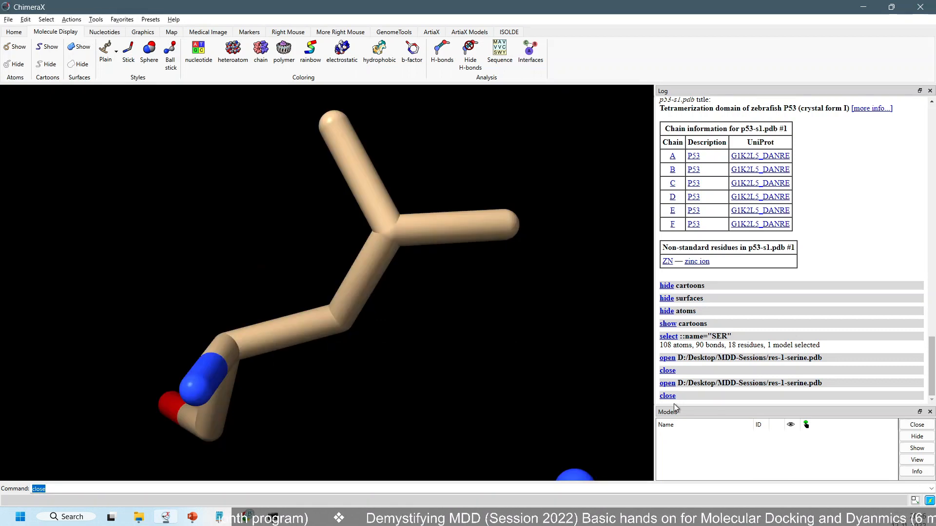
pyautogui.click(697, 436)
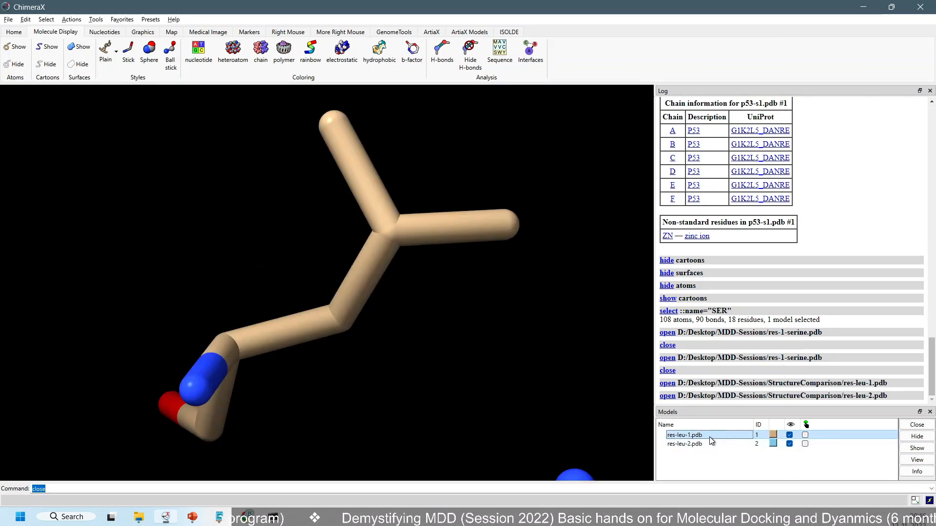
pyautogui.click(717, 443)
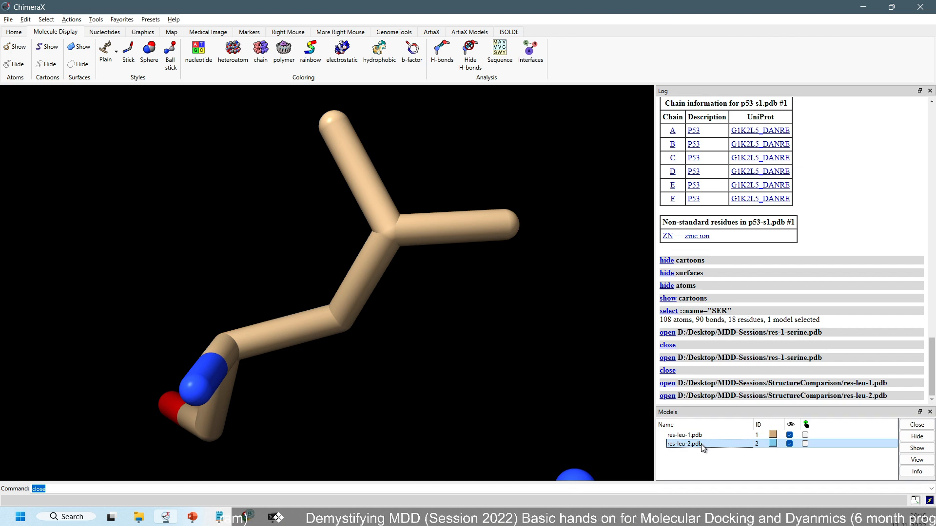
# Fit both leucine models in the graphics view with View all
pyautogui.scroll(-5, 396, 285)
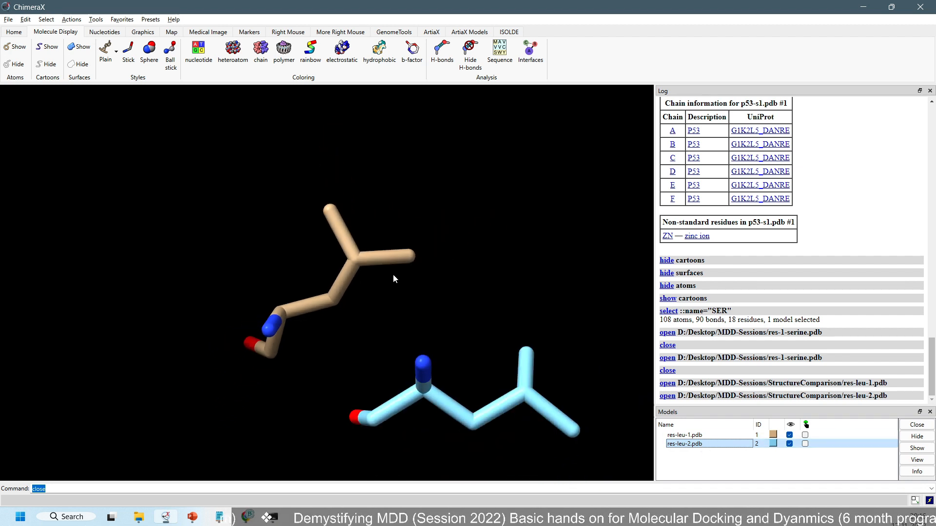
pyautogui.click(134, 33)
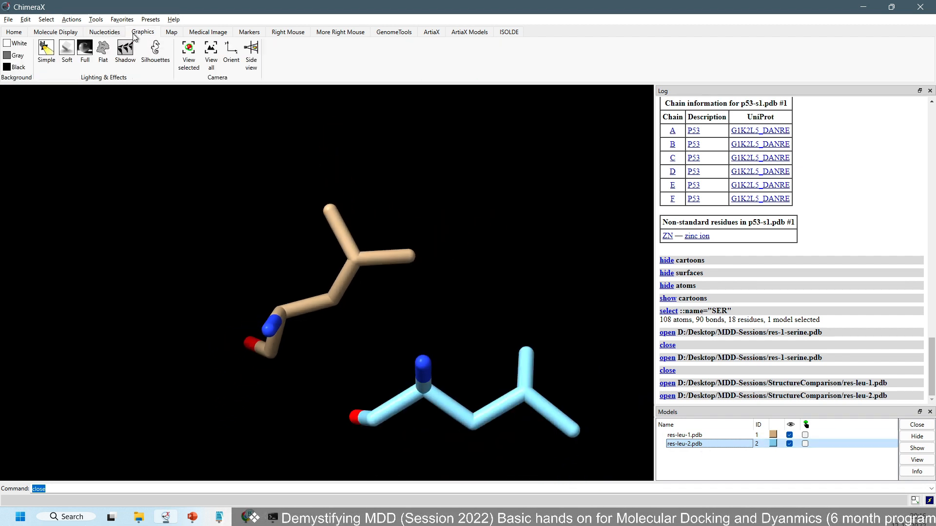
pyautogui.click(211, 53)
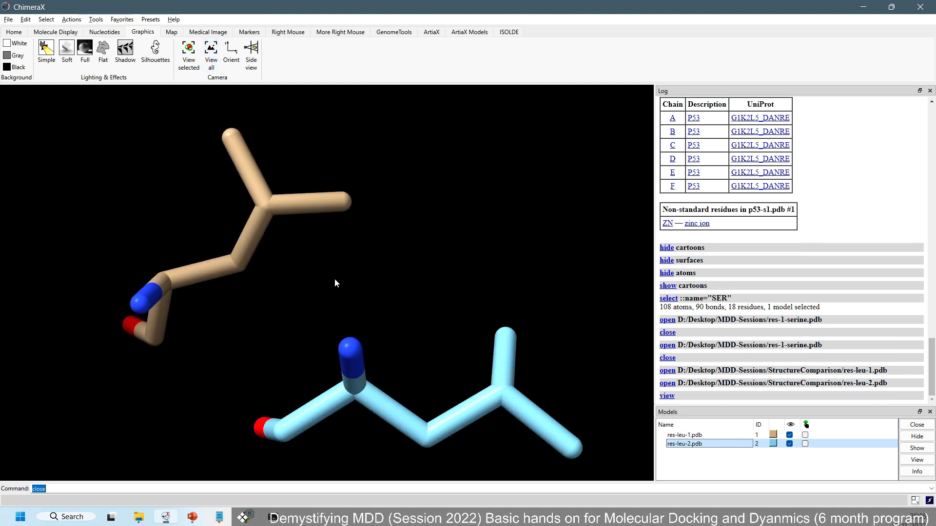
# Compare the shape and orientation of the two leucine residues from several angles
pyautogui.moveTo(335, 283); pyautogui.dragTo(190, 307)
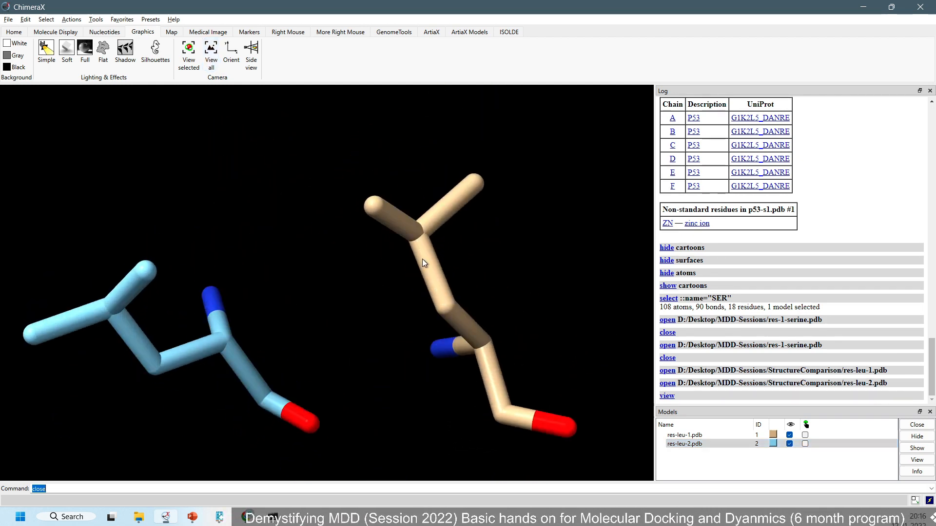
pyautogui.moveTo(422, 263)
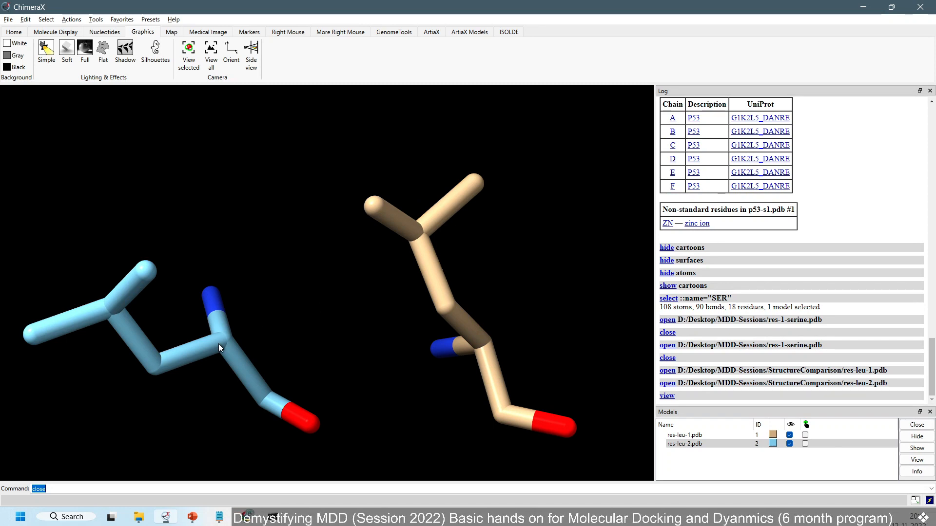
pyautogui.moveTo(218, 344)
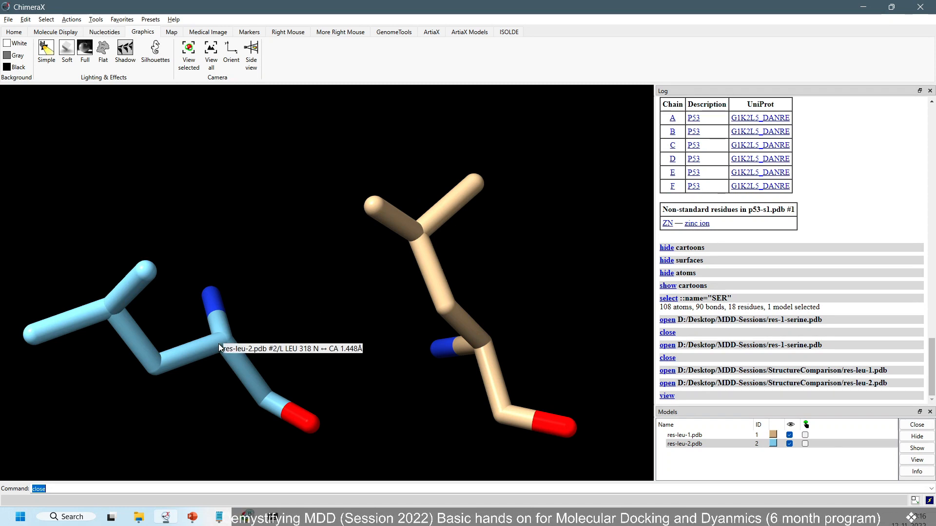
pyautogui.moveTo(297, 348); pyautogui.dragTo(280, 308)
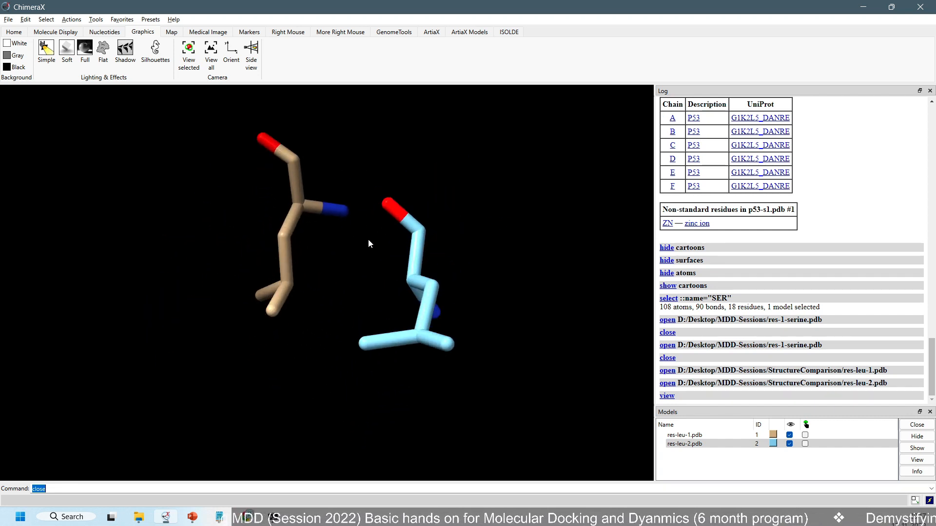
pyautogui.moveTo(369, 243); pyautogui.dragTo(336, 251)
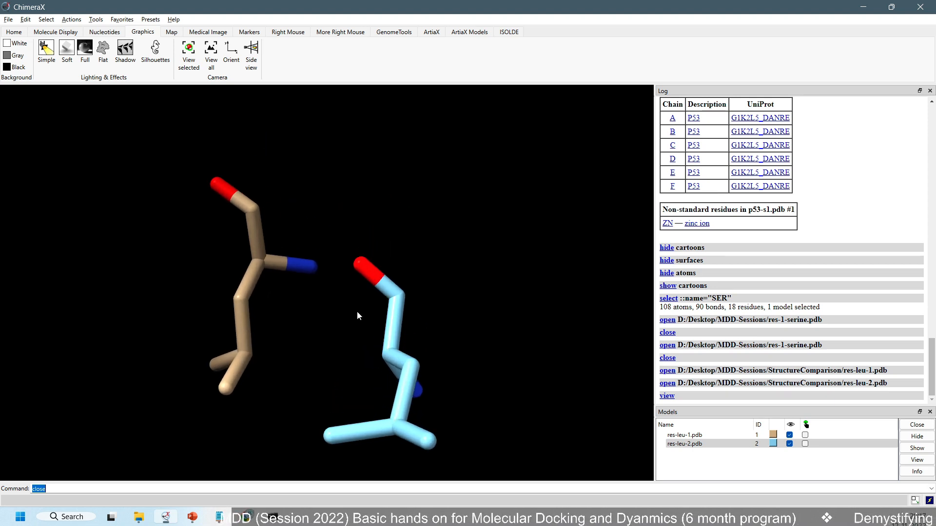
pyautogui.moveTo(442, 359); pyautogui.dragTo(374, 324)
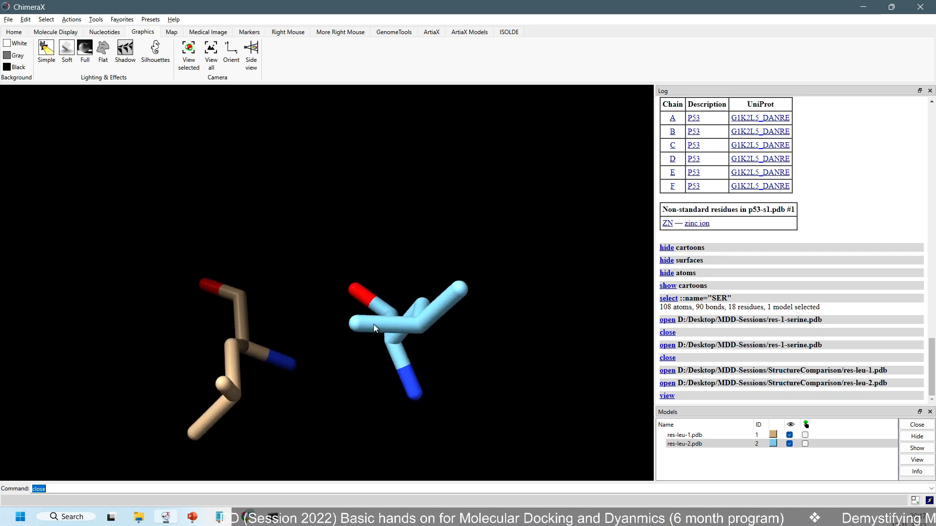
pyautogui.moveTo(296, 329); pyautogui.dragTo(404, 289)
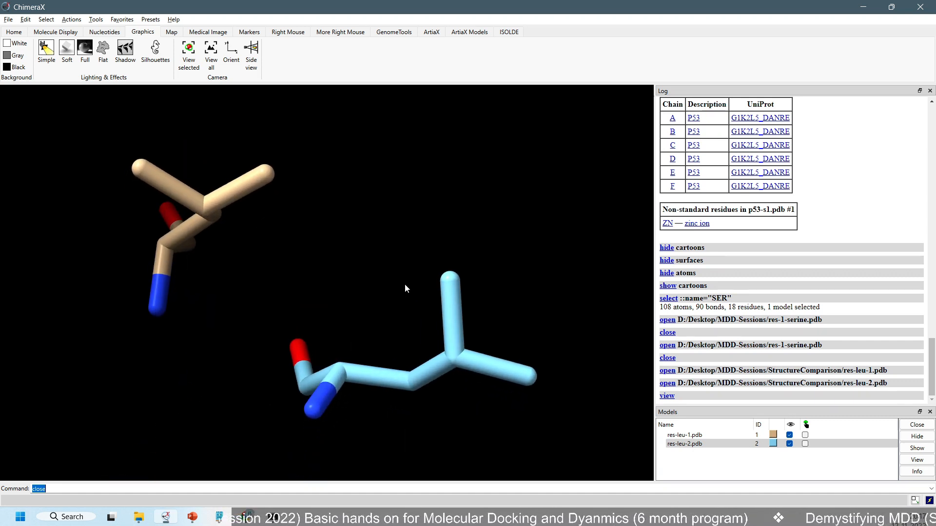
pyautogui.scroll(2, 405, 289)
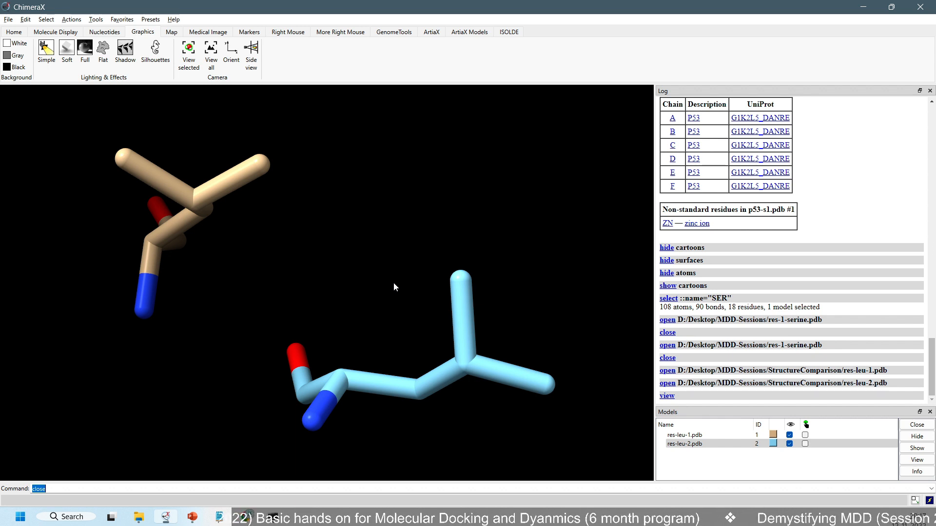
pyautogui.scroll(2, 361, 282)
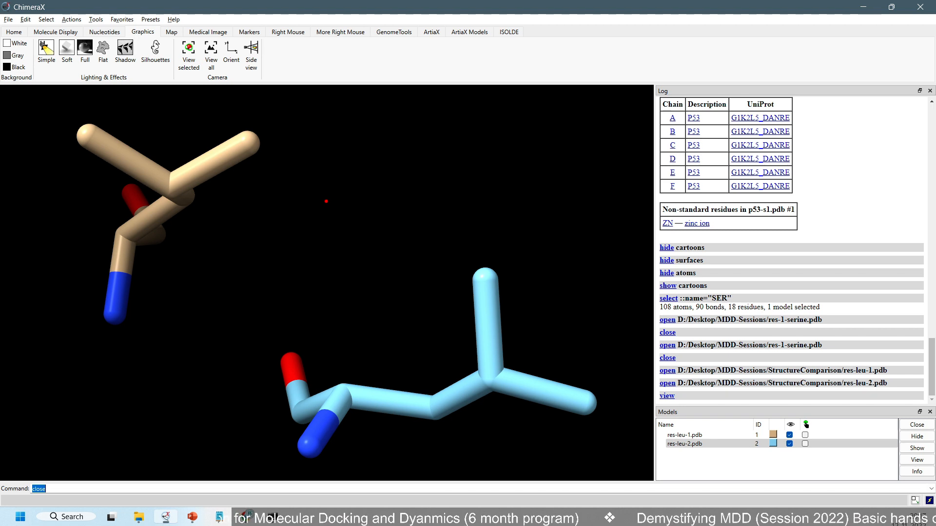
# Dismiss the low-battery notice and annotate the view with a long red line labelled AA at its start and AAn at its end
pyautogui.moveTo(281, 135); pyautogui.dragTo(739, 131)
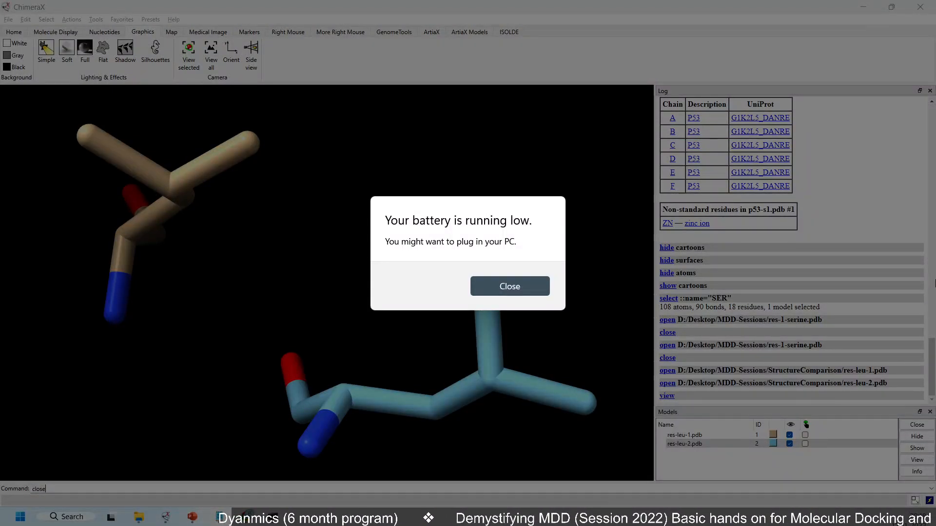
pyautogui.press('Return')
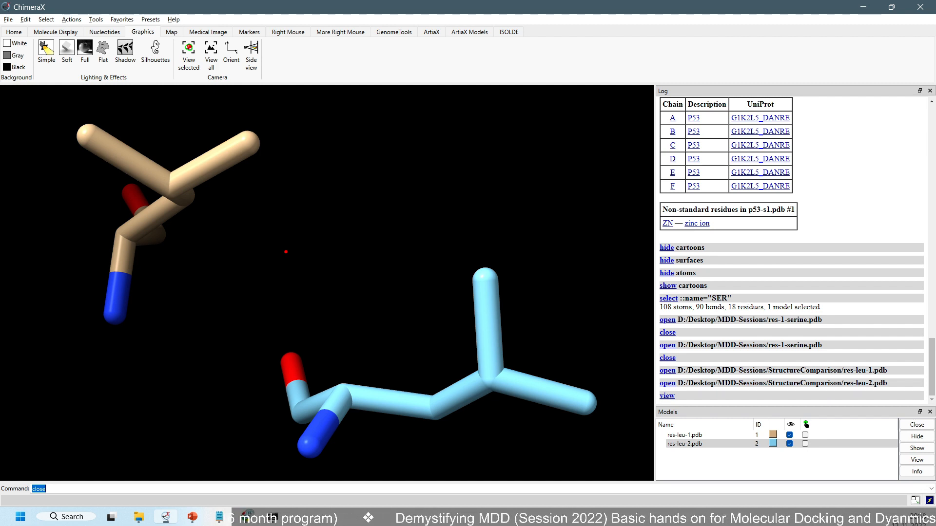
pyautogui.moveTo(242, 167); pyautogui.dragTo(711, 139)
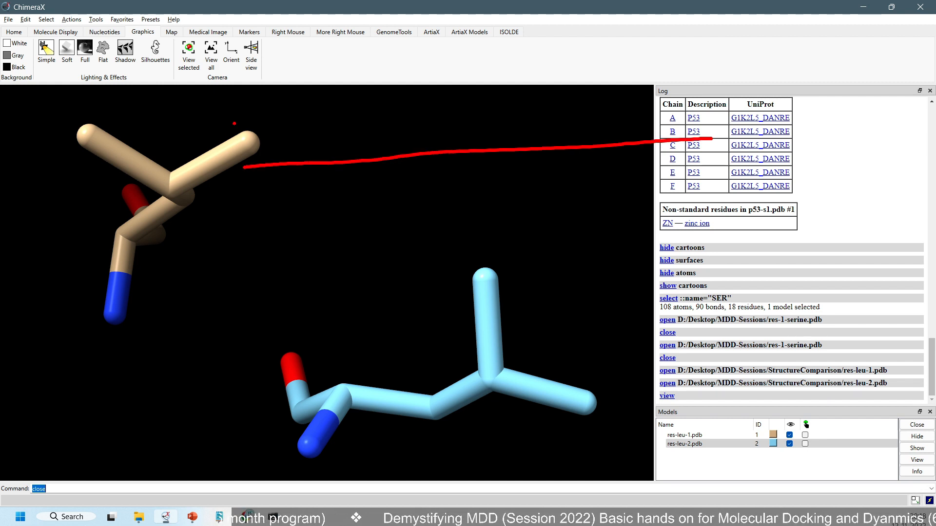
pyautogui.moveTo(235, 125); pyautogui.dragTo(227, 175)
pyautogui.moveTo(240, 110)
pyautogui.mouseDown()
pyautogui.moveTo(263, 163)
pyautogui.moveTo(256, 141)
pyautogui.moveTo(293, 146)
pyautogui.moveTo(313, 118)
pyautogui.mouseUp()
pyautogui.moveTo(693, 79); pyautogui.dragTo(682, 121)
pyautogui.moveTo(708, 57); pyautogui.dragTo(735, 111)
pyautogui.moveTo(687, 102)
pyautogui.mouseDown()
pyautogui.moveTo(734, 78)
pyautogui.moveTo(751, 92)
pyautogui.mouseUp()
pyautogui.moveTo(754, 49); pyautogui.dragTo(786, 91)
pyautogui.moveTo(751, 78)
pyautogui.mouseDown()
pyautogui.moveTo(790, 66)
pyautogui.moveTo(829, 92)
pyautogui.mouseUp()
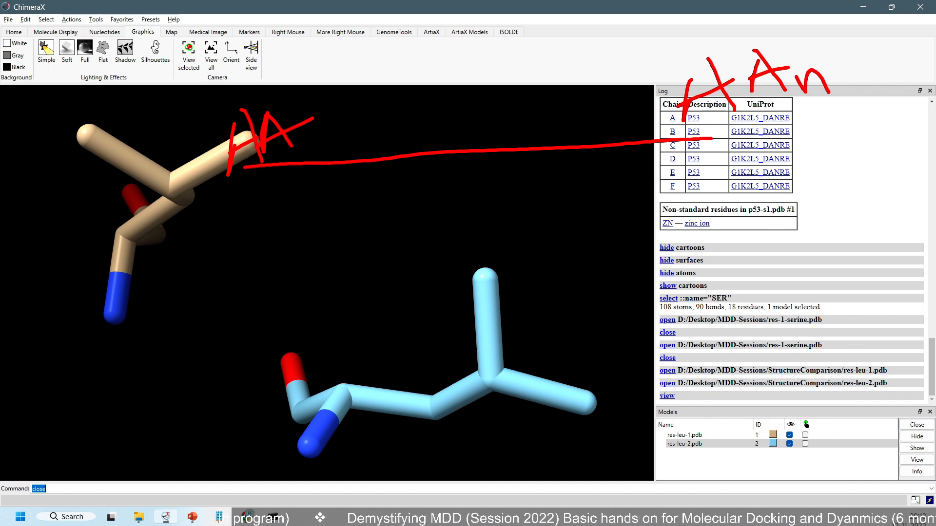
pyautogui.moveTo(698, 94)
pyautogui.mouseDown()
pyautogui.moveTo(696, 78)
pyautogui.moveTo(717, 51)
pyautogui.mouseUp()
# Sketch a looping folded chain in red below the line, with a curved arrow leading away from it
pyautogui.moveTo(383, 238)
pyautogui.mouseDown()
pyautogui.moveTo(366, 247)
pyautogui.moveTo(385, 370)
pyautogui.moveTo(331, 351)
pyautogui.moveTo(418, 267)
pyautogui.moveTo(277, 335)
pyautogui.mouseUp()
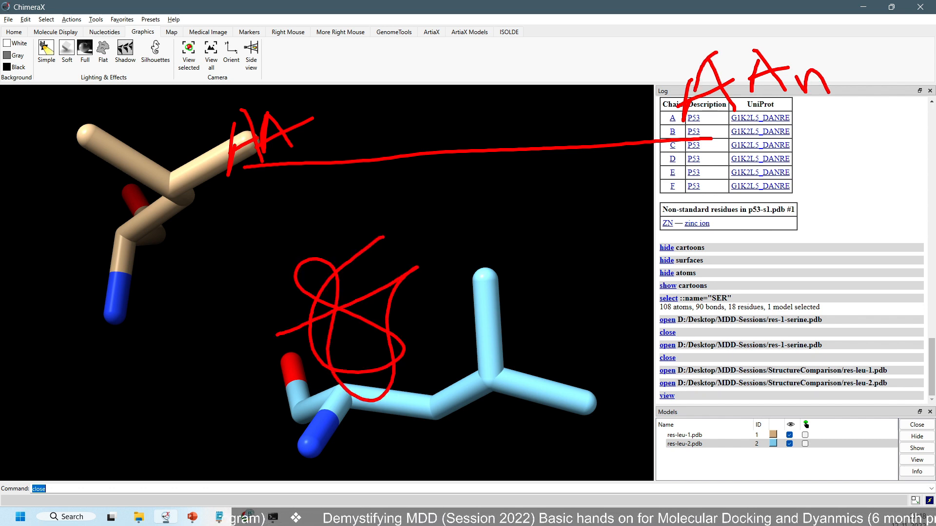
pyautogui.moveTo(319, 393)
pyautogui.mouseDown()
pyautogui.moveTo(204, 447)
pyautogui.moveTo(118, 416)
pyautogui.moveTo(147, 415)
pyautogui.mouseUp()
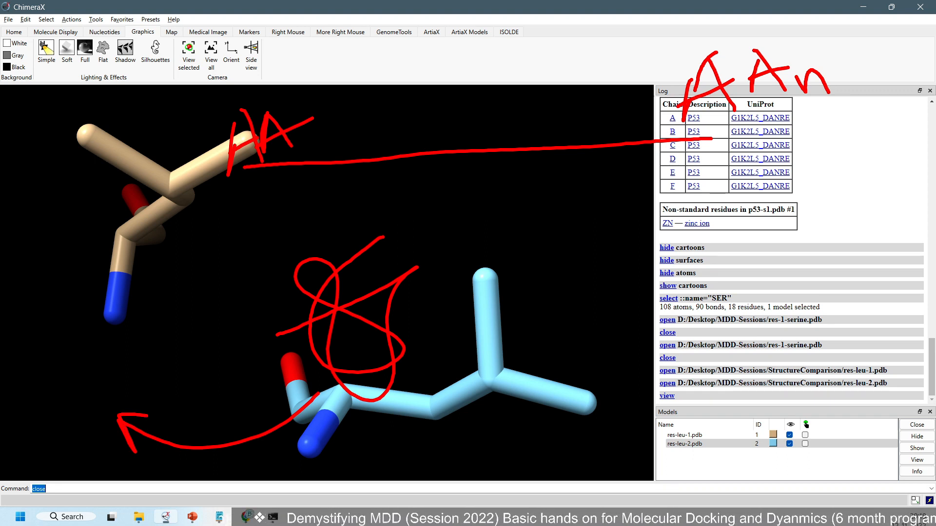
pyautogui.moveTo(49, 361); pyautogui.dragTo(70, 414)
pyautogui.moveTo(50, 361)
pyautogui.mouseDown()
pyautogui.moveTo(63, 380)
pyautogui.moveTo(56, 397)
pyautogui.mouseUp()
pyautogui.moveTo(81, 358)
pyautogui.mouseDown()
pyautogui.moveTo(95, 390)
pyautogui.moveTo(109, 390)
pyautogui.moveTo(95, 400)
pyautogui.mouseUp()
pyautogui.moveTo(111, 337); pyautogui.dragTo(136, 378)
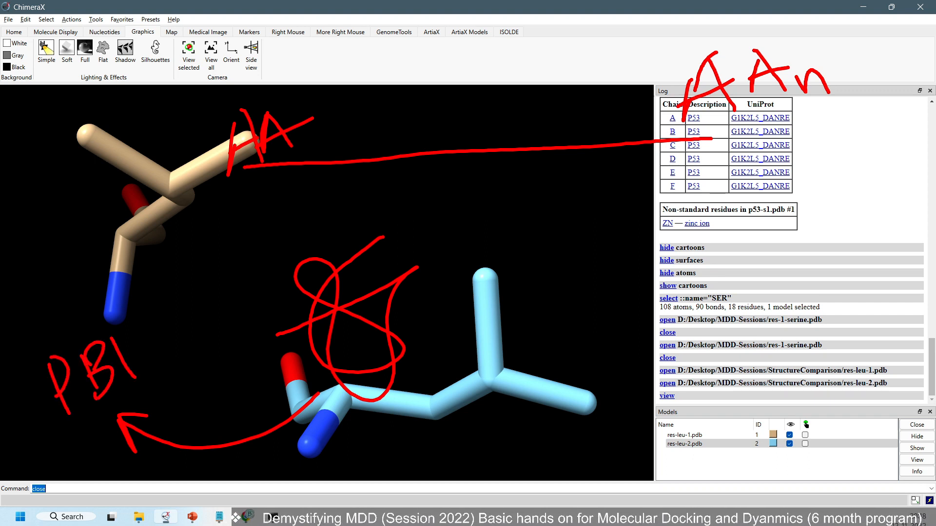
pyautogui.moveTo(74, 388)
pyautogui.mouseDown()
pyautogui.moveTo(94, 397)
pyautogui.moveTo(79, 422)
pyautogui.mouseUp()
pyautogui.moveTo(122, 344); pyautogui.dragTo(138, 394)
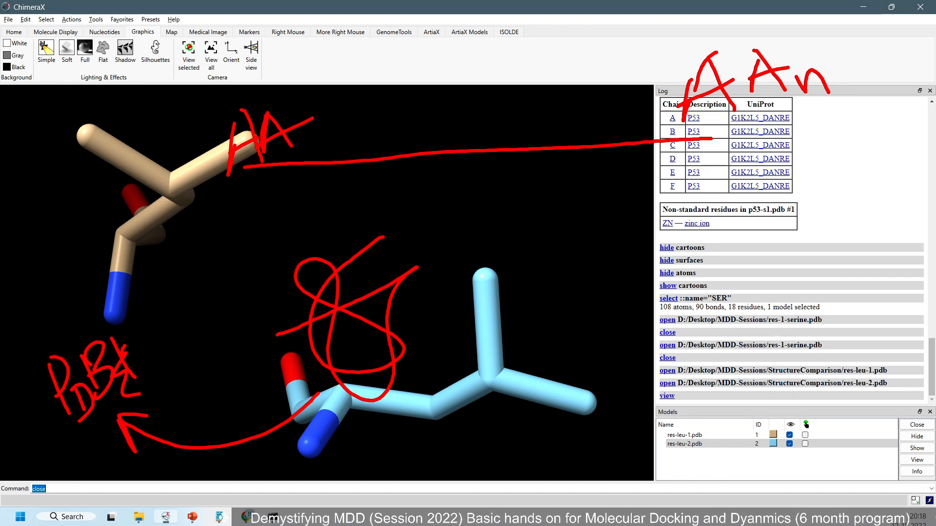
pyautogui.hotkey('ctrl', 'z')
pyautogui.hotkey('ctrl', 'z')
pyautogui.hotkey('ctrl', 'z')
pyautogui.hotkey('ctrl', 'z')
pyautogui.hotkey('ctrl', 'z')
pyautogui.hotkey('ctrl', 'z')
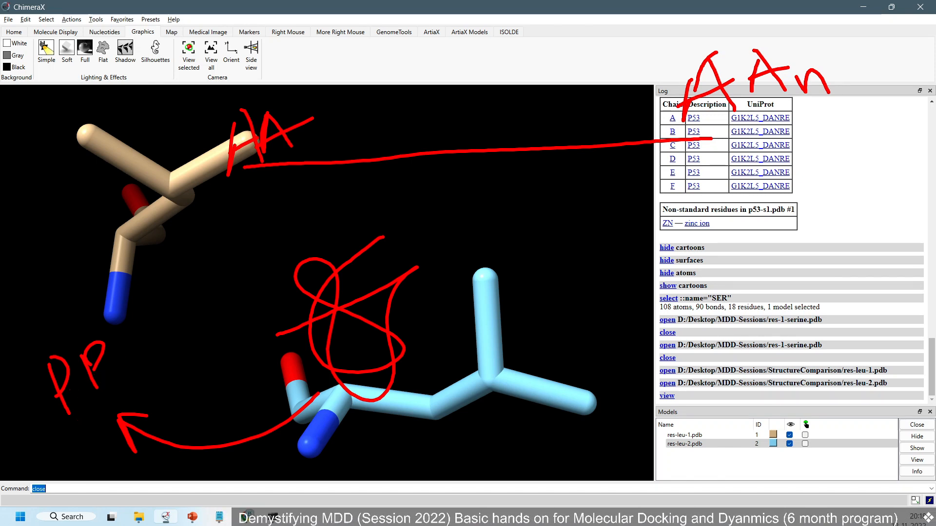
pyautogui.hotkey('ctrl', 'z')
pyautogui.hotkey('ctrl', 'z')
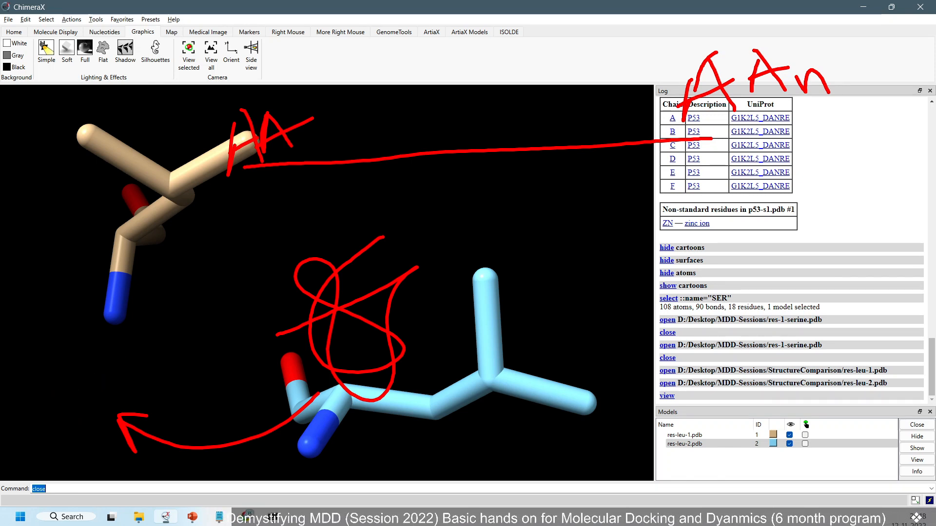
# Mark a filled red point near the middle of the line and label it AA231 and LEU
pyautogui.moveTo(459, 134)
pyautogui.mouseDown()
pyautogui.moveTo(449, 140)
pyautogui.moveTo(464, 146)
pyautogui.moveTo(446, 155)
pyautogui.moveTo(461, 146)
pyautogui.moveTo(436, 93)
pyautogui.moveTo(456, 117)
pyautogui.moveTo(453, 105)
pyautogui.mouseUp()
pyautogui.moveTo(459, 110)
pyautogui.mouseDown()
pyautogui.moveTo(458, 76)
pyautogui.moveTo(485, 103)
pyautogui.moveTo(472, 90)
pyautogui.moveTo(520, 100)
pyautogui.moveTo(530, 94)
pyautogui.mouseUp()
pyautogui.moveTo(547, 61); pyautogui.dragTo(564, 88)
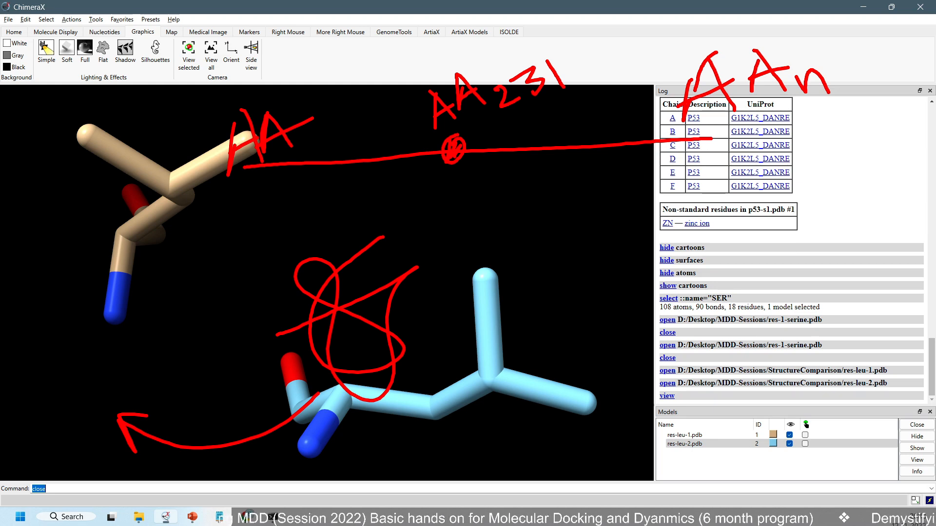
pyautogui.moveTo(369, 56)
pyautogui.mouseDown()
pyautogui.moveTo(388, 85)
pyautogui.moveTo(409, 67)
pyautogui.mouseUp()
pyautogui.moveTo(392, 49)
pyautogui.mouseDown()
pyautogui.moveTo(408, 42)
pyautogui.moveTo(429, 60)
pyautogui.moveTo(418, 45)
pyautogui.mouseUp()
pyautogui.moveTo(429, 34); pyautogui.dragTo(441, 28)
# Write GLU in red below the marked point and draw a box around it
pyautogui.moveTo(443, 215)
pyautogui.mouseDown()
pyautogui.moveTo(454, 235)
pyautogui.moveTo(481, 224)
pyautogui.mouseUp()
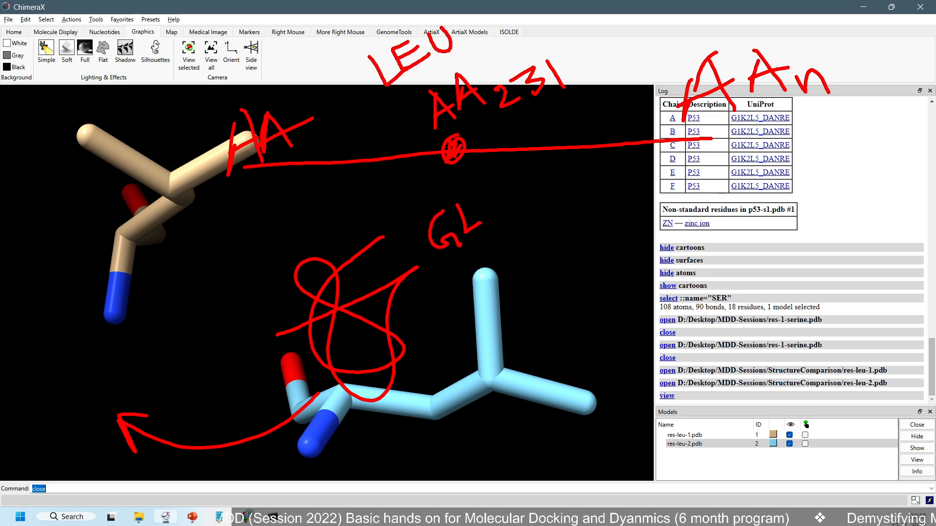
pyautogui.moveTo(480, 191); pyautogui.dragTo(498, 185)
pyautogui.moveTo(441, 274)
pyautogui.mouseDown()
pyautogui.moveTo(529, 221)
pyautogui.moveTo(400, 215)
pyautogui.moveTo(520, 211)
pyautogui.moveTo(528, 221)
pyautogui.mouseUp()
# Draw arrows pointing at the AAn end of the line and at the boxed GLU, and circle the AA231 label
pyautogui.moveTo(884, 127); pyautogui.dragTo(780, 140)
pyautogui.moveTo(807, 122)
pyautogui.mouseDown()
pyautogui.moveTo(779, 140)
pyautogui.moveTo(799, 156)
pyautogui.mouseUp()
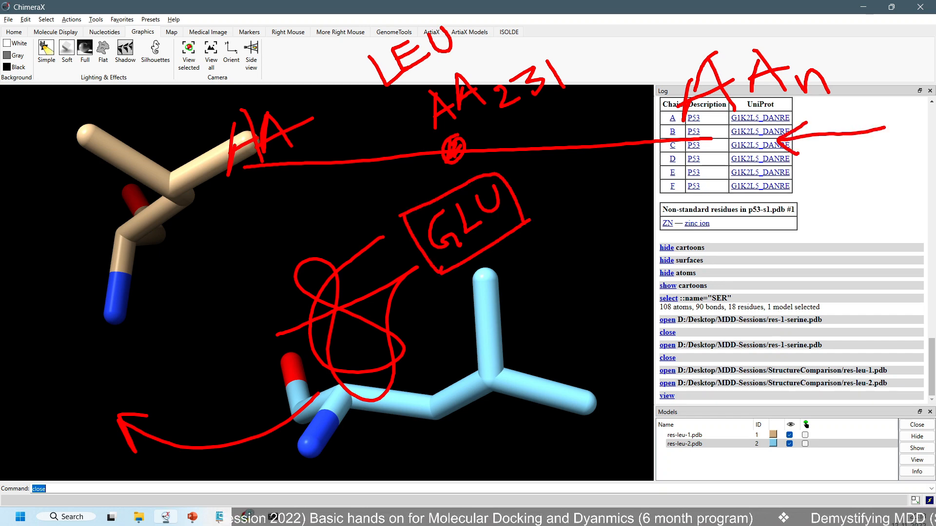
pyautogui.moveTo(468, 50)
pyautogui.mouseDown()
pyautogui.moveTo(420, 109)
pyautogui.moveTo(556, 61)
pyautogui.mouseUp()
pyautogui.moveTo(456, 68); pyautogui.dragTo(439, 87)
pyautogui.moveTo(521, 240)
pyautogui.mouseDown()
pyautogui.moveTo(545, 272)
pyautogui.moveTo(551, 249)
pyautogui.mouseUp()
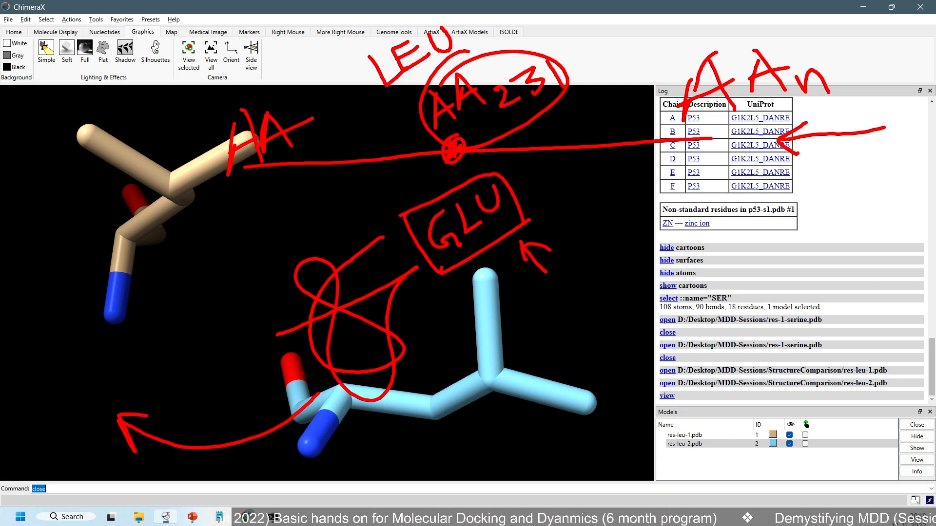
# Clear the red annotations from the ChimeraX view and start a blank white drawing board with the red pen
pyautogui.press('Escape')
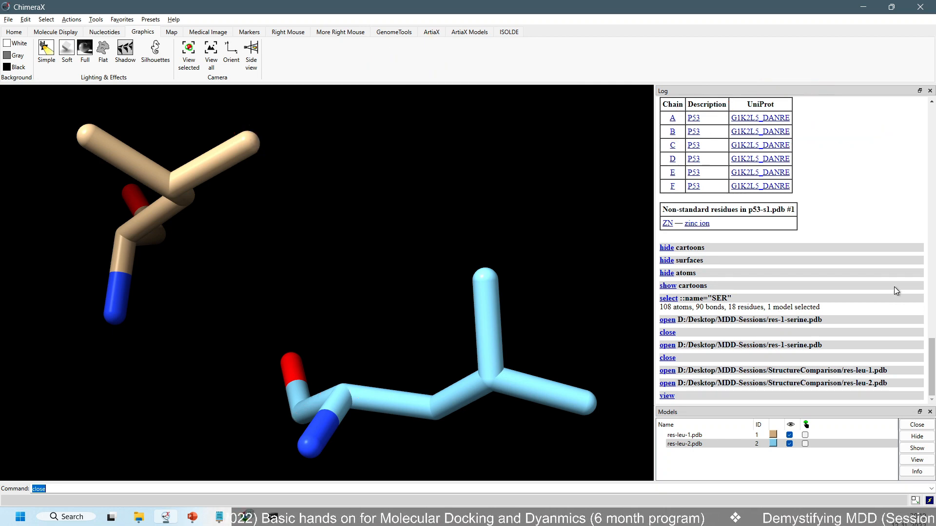
pyautogui.write('t')
pyautogui.hotkey('ctrl', '2')
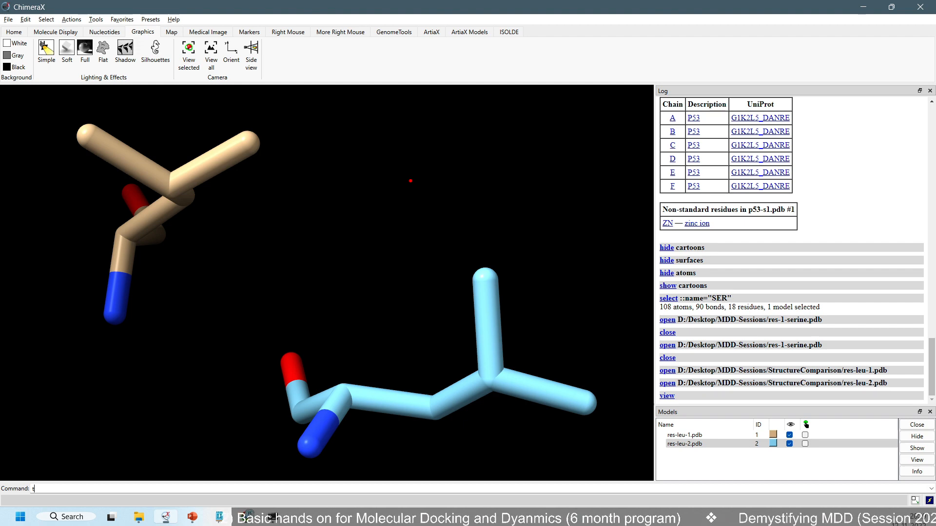
pyautogui.press('w')
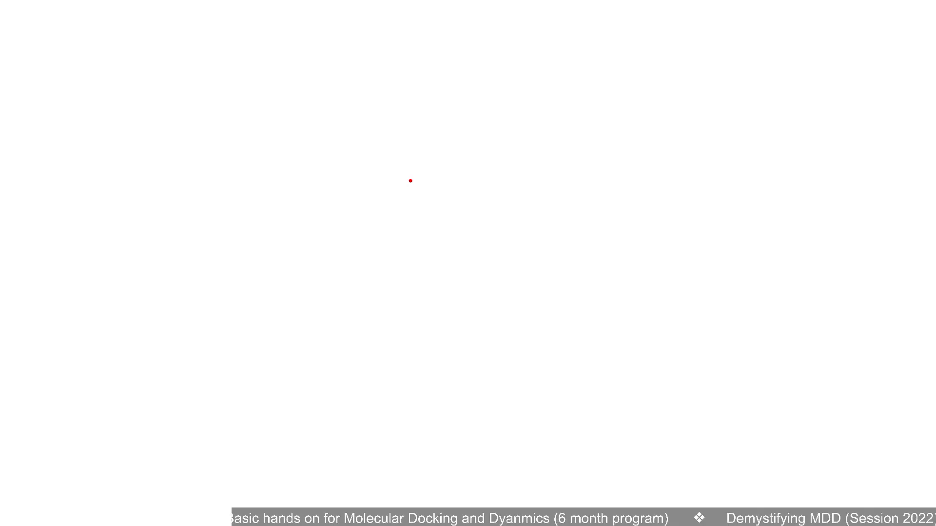
# Write 1D in red near the board's upper-left corner, with seq above a short arched stroke beside it
pyautogui.moveTo(163, 111)
pyautogui.mouseDown()
pyautogui.moveTo(157, 167)
pyautogui.moveTo(195, 158)
pyautogui.mouseUp()
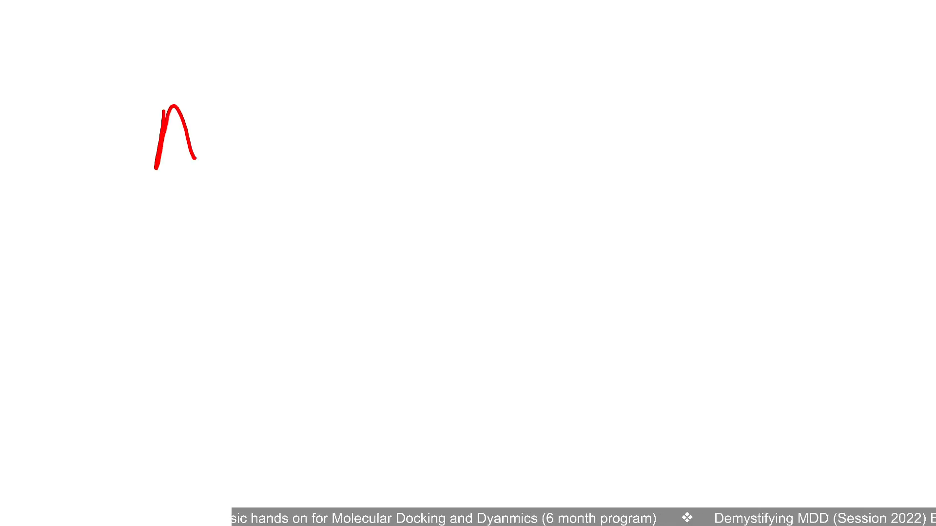
pyautogui.moveTo(35, 113)
pyautogui.mouseDown()
pyautogui.moveTo(27, 138)
pyautogui.moveTo(57, 142)
pyautogui.mouseUp()
pyautogui.moveTo(78, 120); pyautogui.dragTo(38, 155)
pyautogui.moveTo(62, 100)
pyautogui.mouseDown()
pyautogui.moveTo(79, 129)
pyautogui.moveTo(71, 133)
pyautogui.mouseUp()
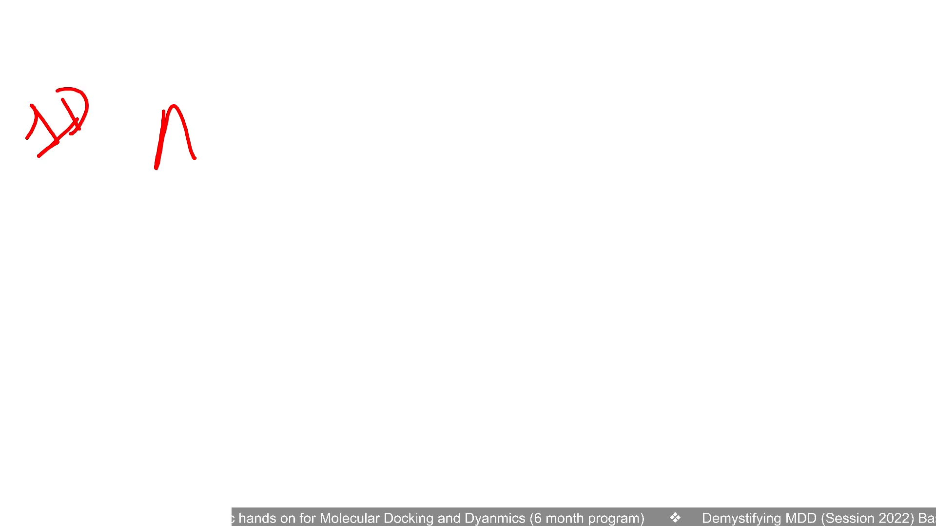
pyautogui.moveTo(159, 67)
pyautogui.mouseDown()
pyautogui.moveTo(168, 99)
pyautogui.moveTo(229, 73)
pyautogui.moveTo(279, 116)
pyautogui.mouseUp()
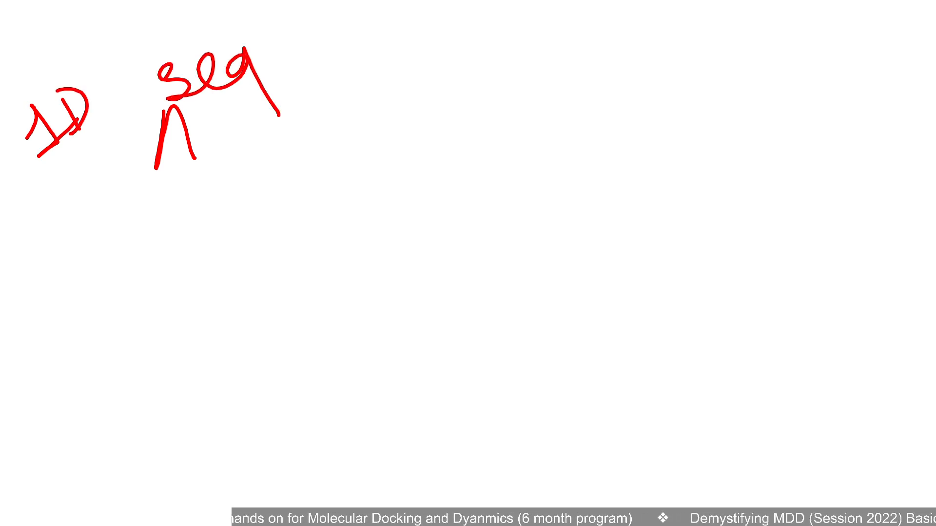
# Write 3D in red below the 1D label and sketch a looping folded chain beside it, with an arrow pointing at the chain
pyautogui.moveTo(55, 341)
pyautogui.mouseDown()
pyautogui.moveTo(78, 344)
pyautogui.moveTo(68, 382)
pyautogui.mouseUp()
pyautogui.moveTo(103, 301); pyautogui.dragTo(132, 347)
pyautogui.moveTo(93, 302)
pyautogui.mouseDown()
pyautogui.moveTo(141, 302)
pyautogui.moveTo(115, 352)
pyautogui.mouseUp()
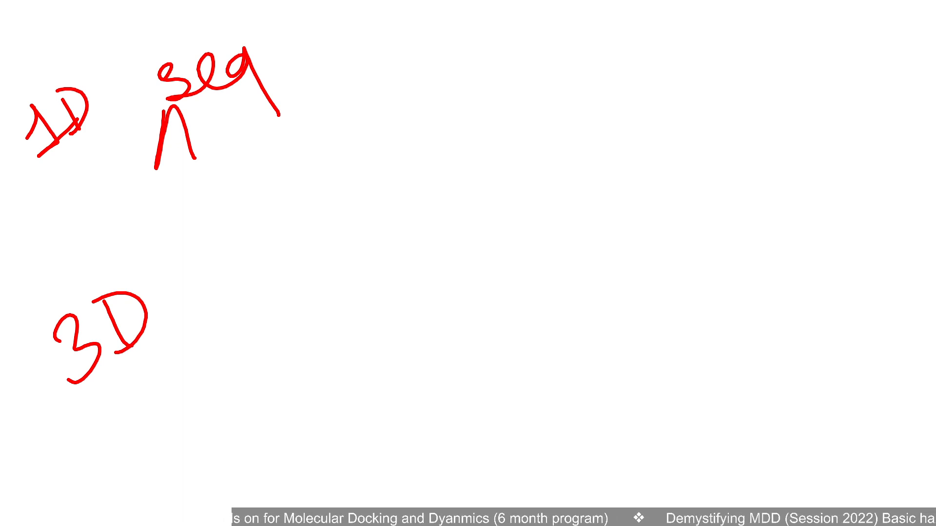
pyautogui.moveTo(363, 202)
pyautogui.mouseDown()
pyautogui.moveTo(392, 359)
pyautogui.moveTo(374, 292)
pyautogui.moveTo(410, 288)
pyautogui.moveTo(454, 394)
pyautogui.mouseUp()
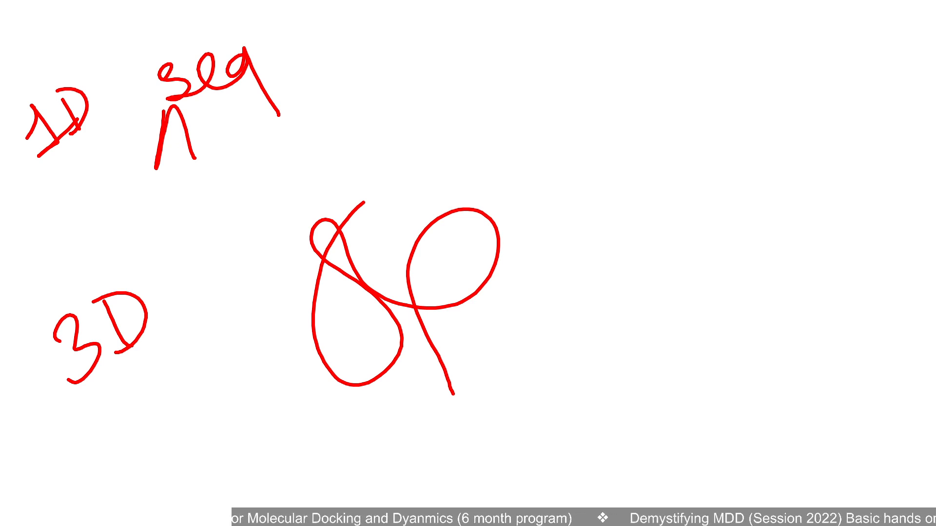
pyautogui.moveTo(608, 279)
pyautogui.mouseDown()
pyautogui.moveTo(517, 288)
pyautogui.moveTo(533, 310)
pyautogui.mouseUp()
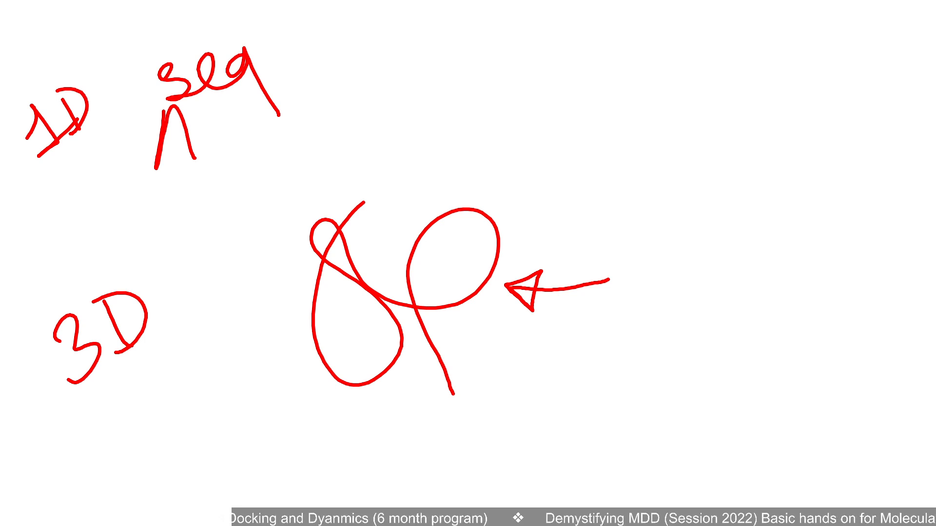
# Write AlphaFold in red near the board's upper-right corner and Rosetta below it
pyautogui.moveTo(653, 115); pyautogui.dragTo(661, 182)
pyautogui.moveTo(647, 105)
pyautogui.mouseDown()
pyautogui.moveTo(692, 155)
pyautogui.moveTo(680, 143)
pyautogui.mouseUp()
pyautogui.moveTo(677, 85)
pyautogui.mouseDown()
pyautogui.moveTo(719, 92)
pyautogui.moveTo(754, 205)
pyautogui.mouseUp()
pyautogui.moveTo(720, 125)
pyautogui.mouseDown()
pyautogui.moveTo(807, 98)
pyautogui.moveTo(847, 21)
pyautogui.mouseUp()
pyautogui.moveTo(850, 55); pyautogui.dragTo(869, 68)
pyautogui.moveTo(863, 21); pyautogui.dragTo(872, 73)
pyautogui.moveTo(903, 45); pyautogui.dragTo(900, 67)
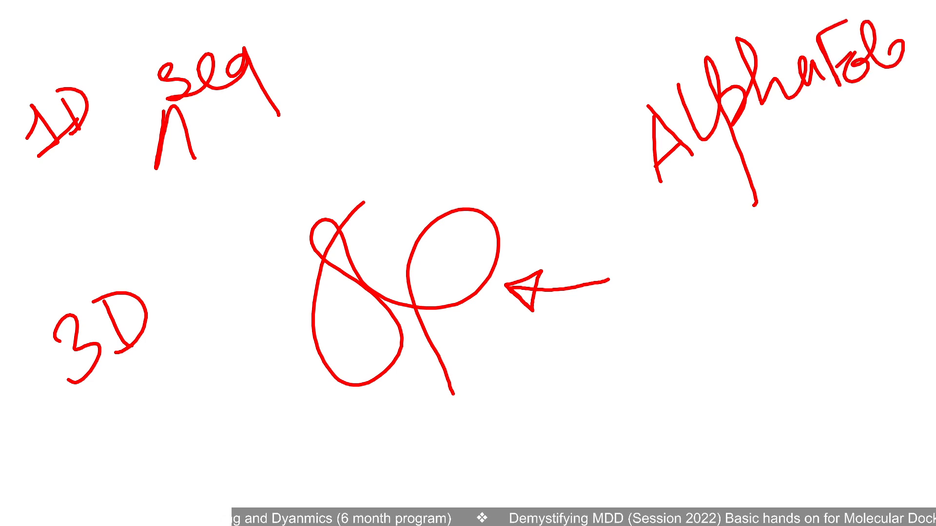
pyautogui.moveTo(890, 19); pyautogui.dragTo(918, 74)
pyautogui.moveTo(631, 314)
pyautogui.mouseDown()
pyautogui.moveTo(652, 363)
pyautogui.moveTo(697, 317)
pyautogui.moveTo(764, 296)
pyautogui.moveTo(785, 207)
pyautogui.moveTo(750, 255)
pyautogui.moveTo(843, 234)
pyautogui.moveTo(863, 250)
pyautogui.mouseUp()
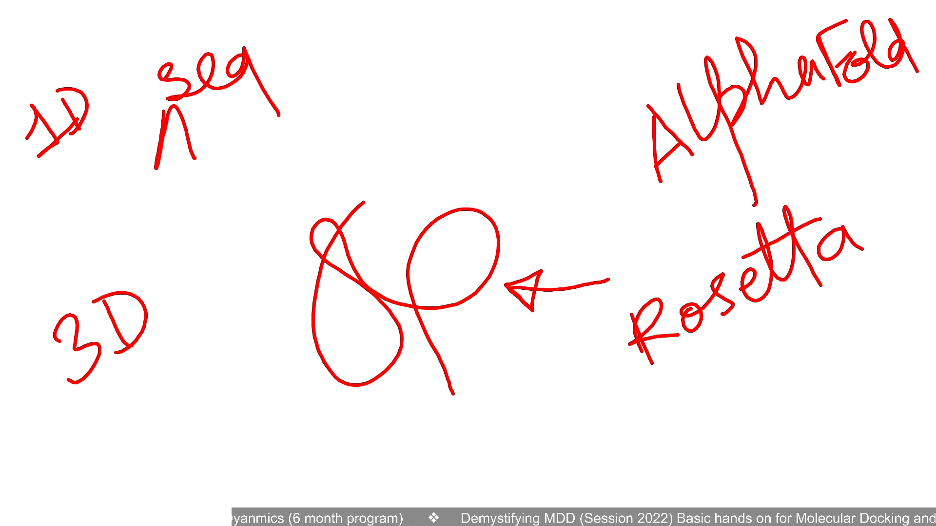
# Draw one arrow pointing at AlphaFold and another at Rosetta, and draw a box around the looping folded chain
pyautogui.moveTo(569, 202); pyautogui.dragTo(615, 175)
pyautogui.moveTo(590, 173)
pyautogui.mouseDown()
pyautogui.moveTo(616, 176)
pyautogui.moveTo(612, 200)
pyautogui.mouseUp()
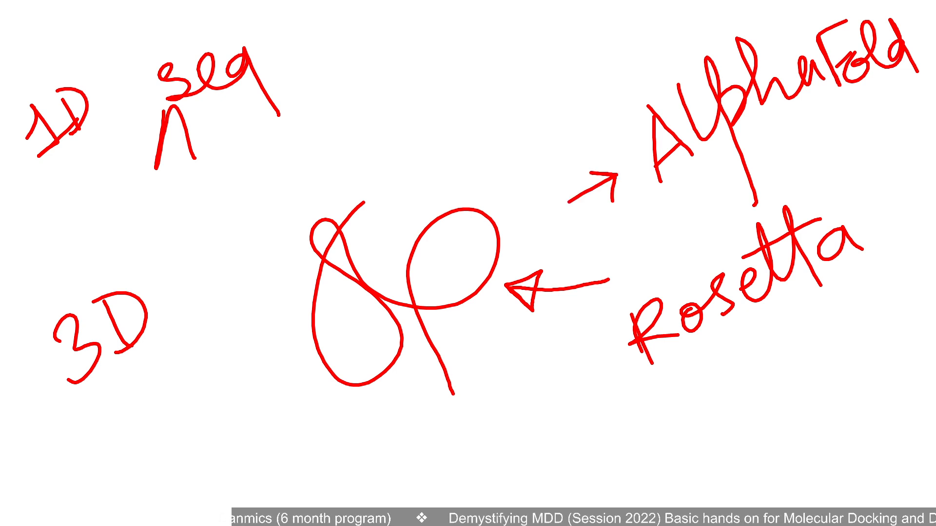
pyautogui.moveTo(569, 381); pyautogui.dragTo(622, 349)
pyautogui.moveTo(623, 349); pyautogui.dragTo(606, 382)
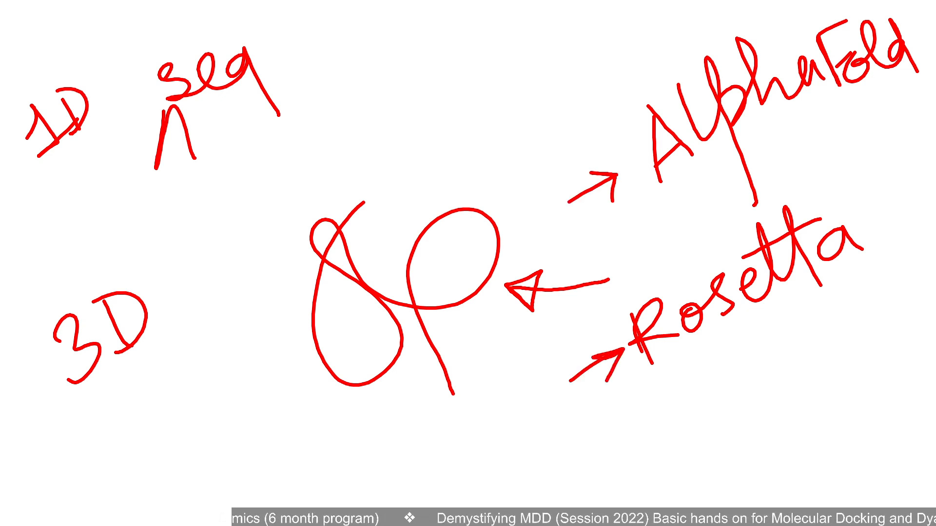
pyautogui.moveTo(403, 171)
pyautogui.mouseDown()
pyautogui.moveTo(280, 222)
pyautogui.moveTo(312, 433)
pyautogui.moveTo(541, 363)
pyautogui.moveTo(378, 182)
pyautogui.mouseUp()
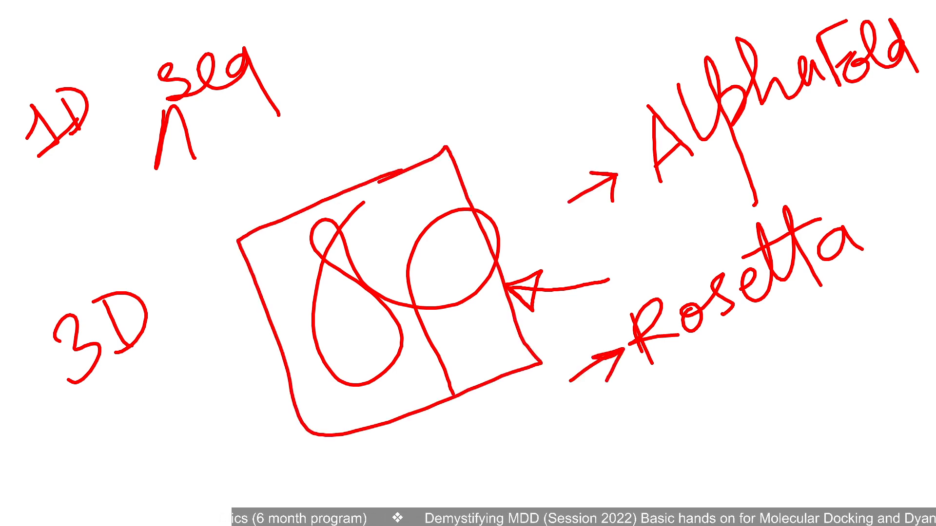
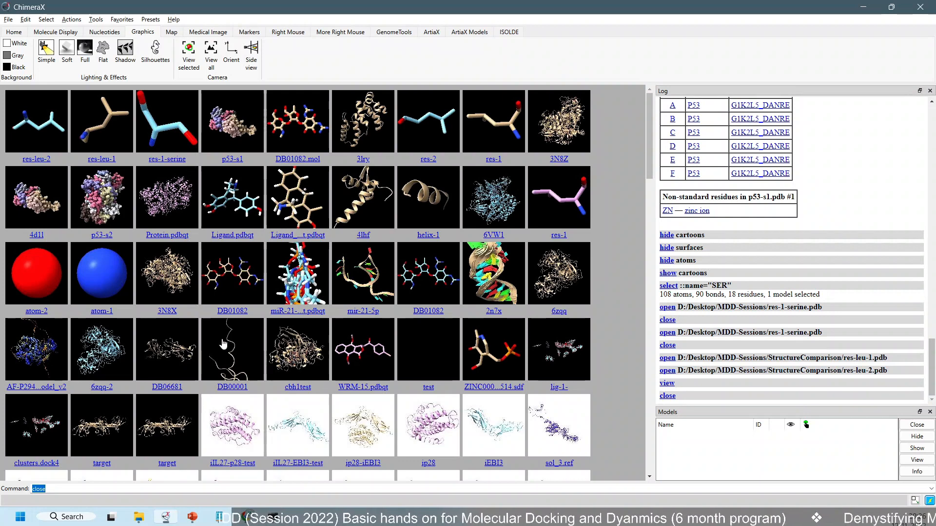
# Switch to File Explorer and look through the files in the MDD-Sessions folder
pyautogui.click(139, 516)
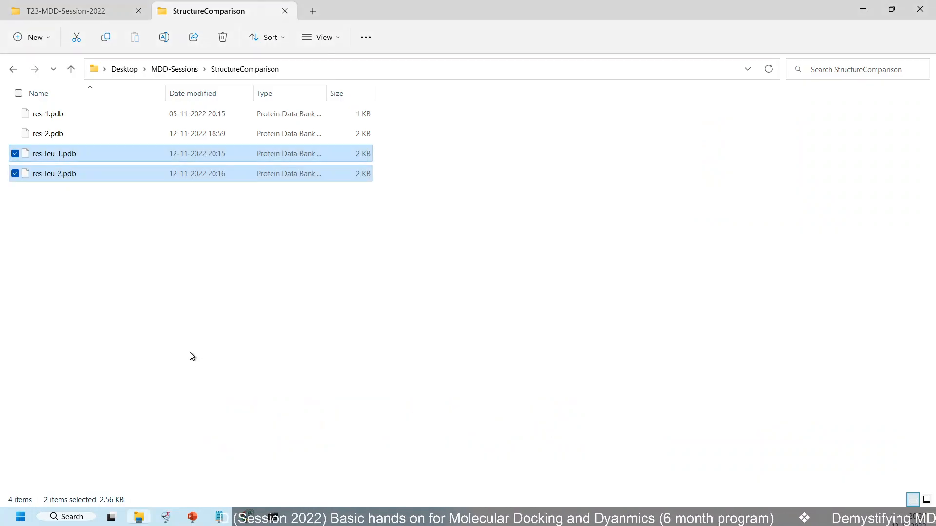
pyautogui.click(175, 291)
pyautogui.click(174, 68)
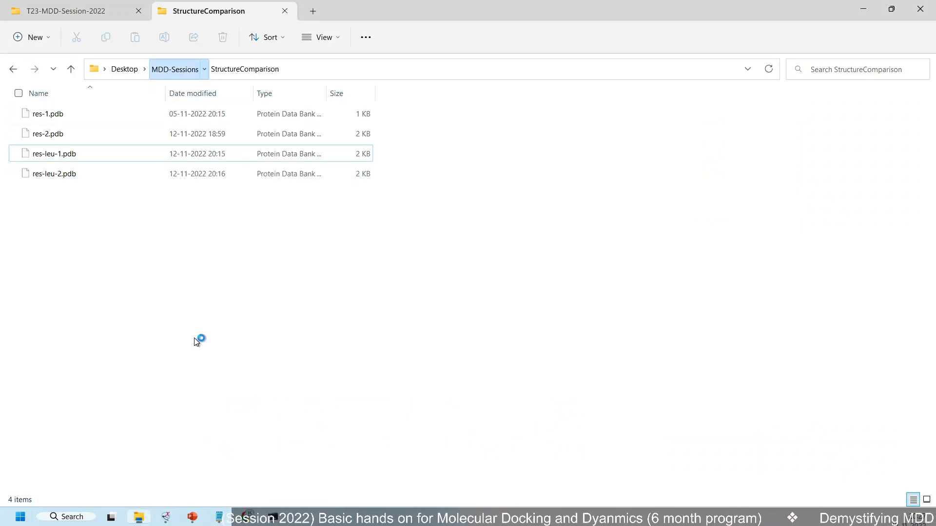
pyautogui.click(469, 321)
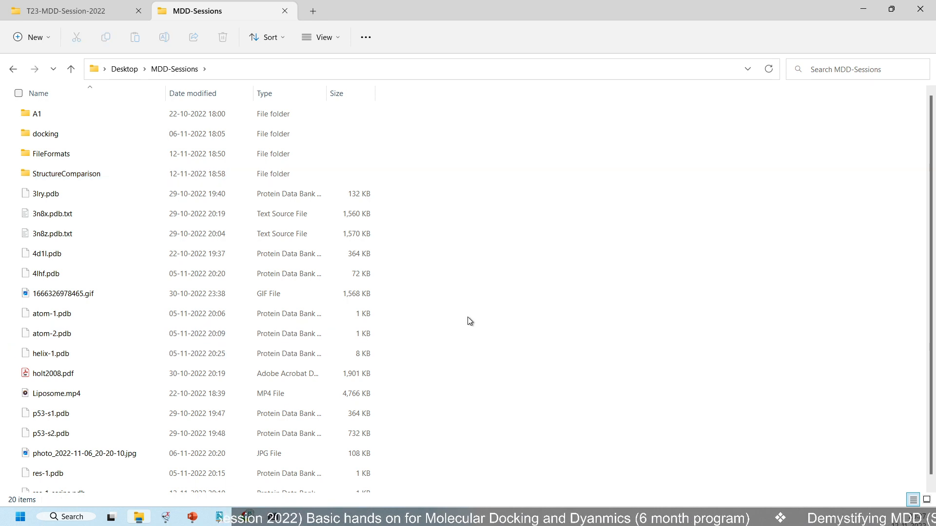
pyautogui.scroll(-1, 470, 321)
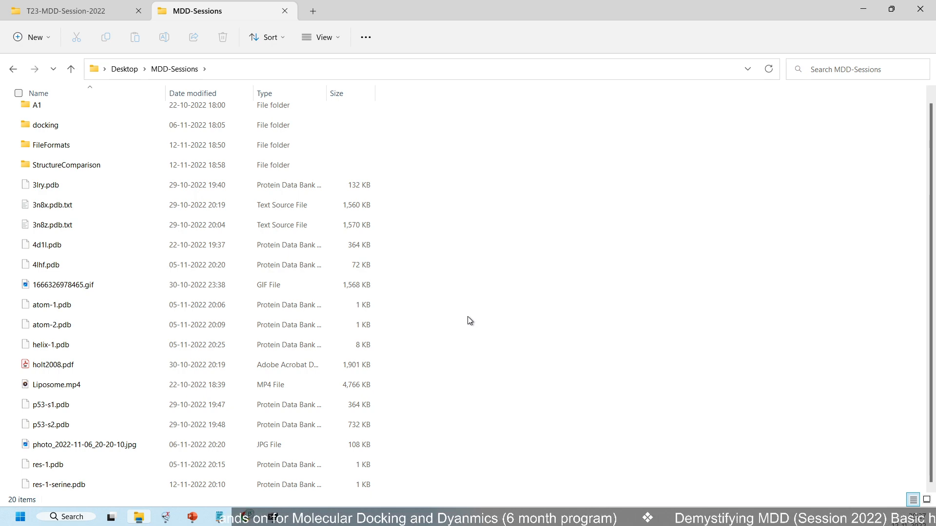
# Switch back to ChimeraX and open the 6zqq structure from the recent files
pyautogui.click(166, 516)
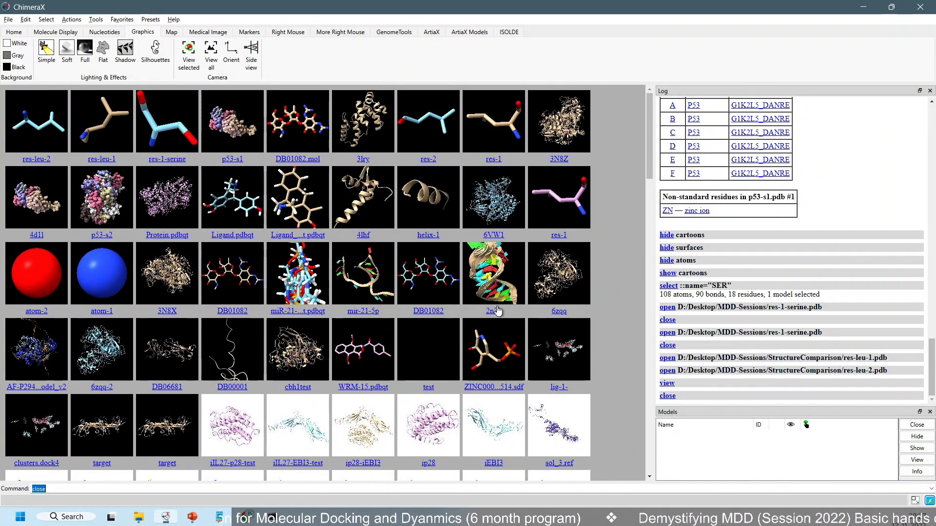
pyautogui.click(558, 312)
pyautogui.scroll(3, 341, 280)
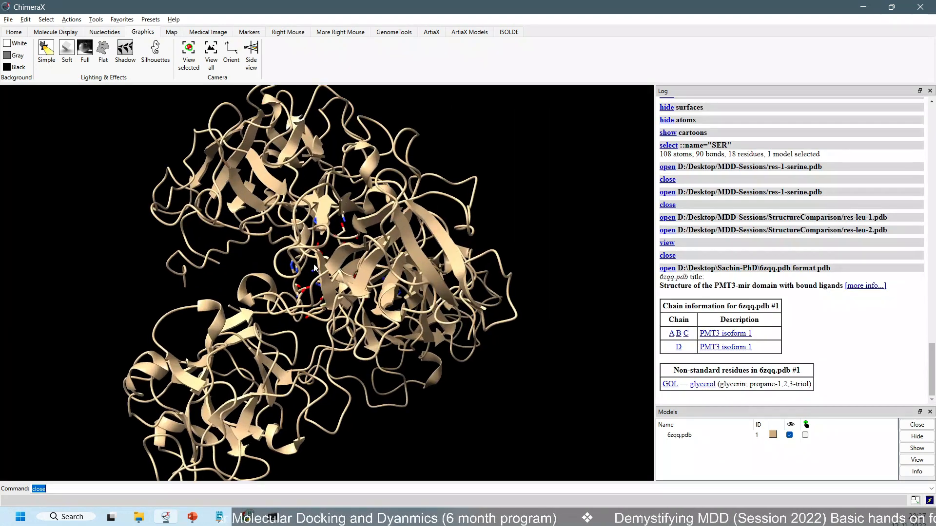
# Select all ligand residues in the 6zqq structure
pyautogui.click(46, 20)
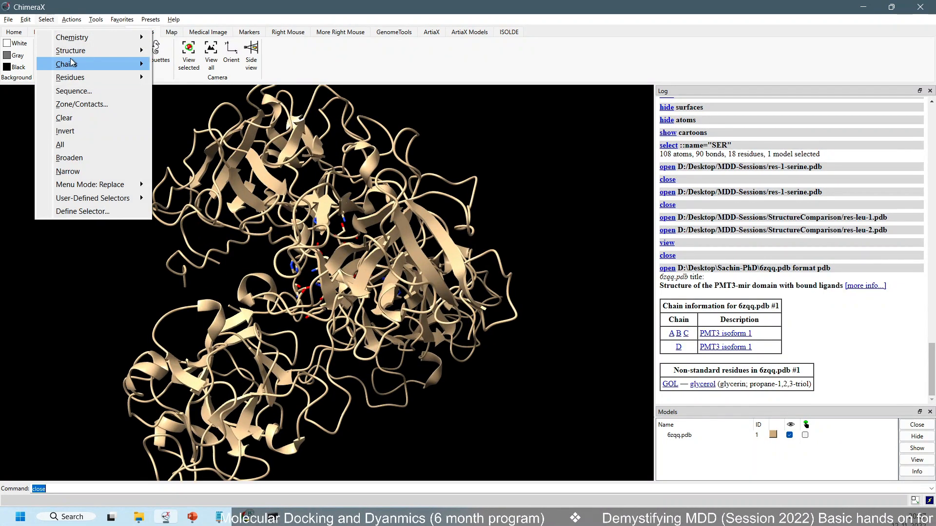
pyautogui.moveTo(77, 52)
pyautogui.click(176, 131)
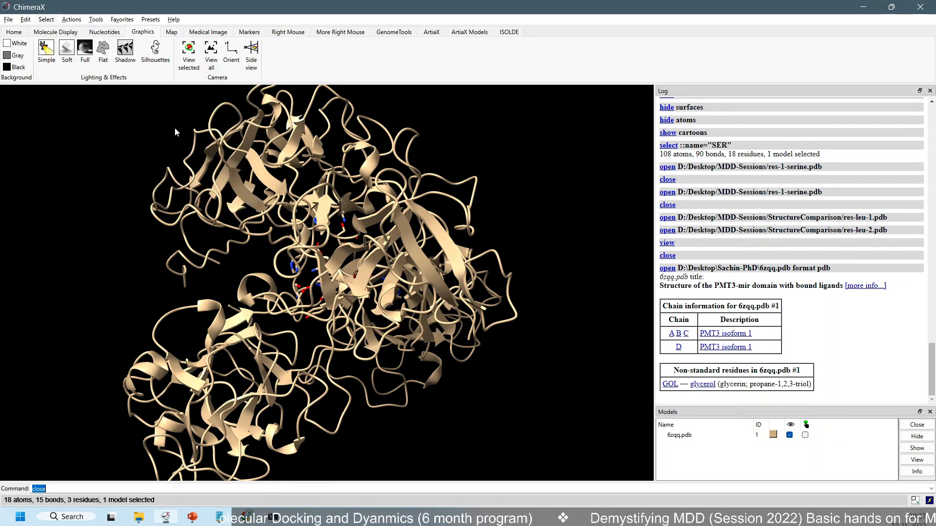
pyautogui.scroll(5, 352, 253)
pyautogui.moveTo(352, 210); pyautogui.dragTo(196, 224)
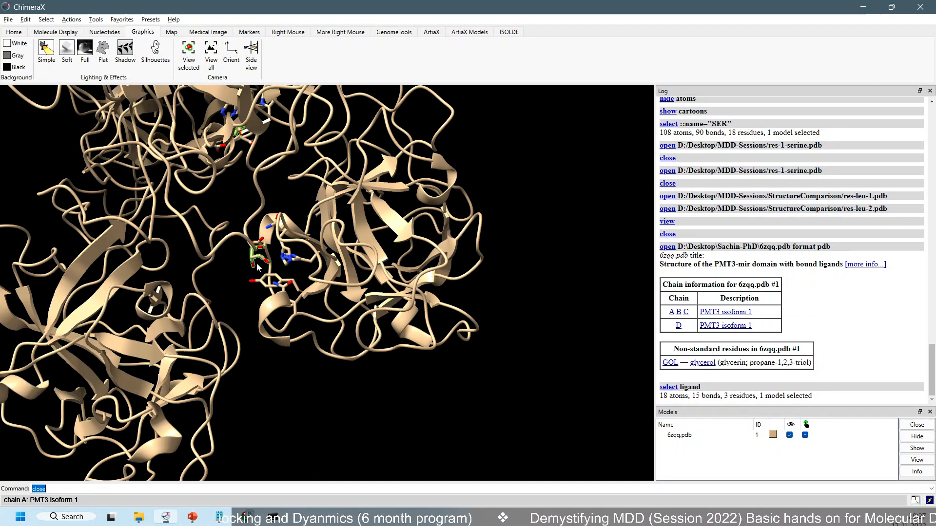
pyautogui.scroll(2, 239, 229)
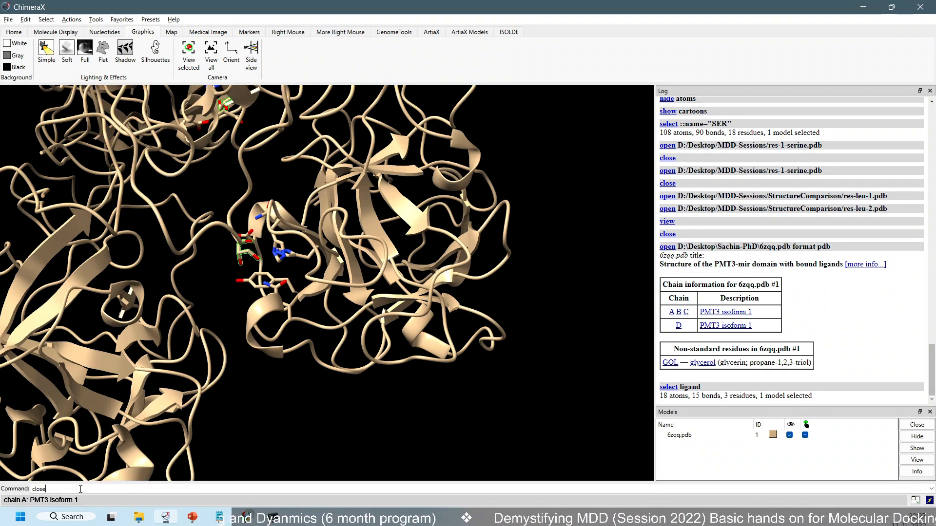
pyautogui.moveTo(80, 489); pyautogui.dragTo(7, 480)
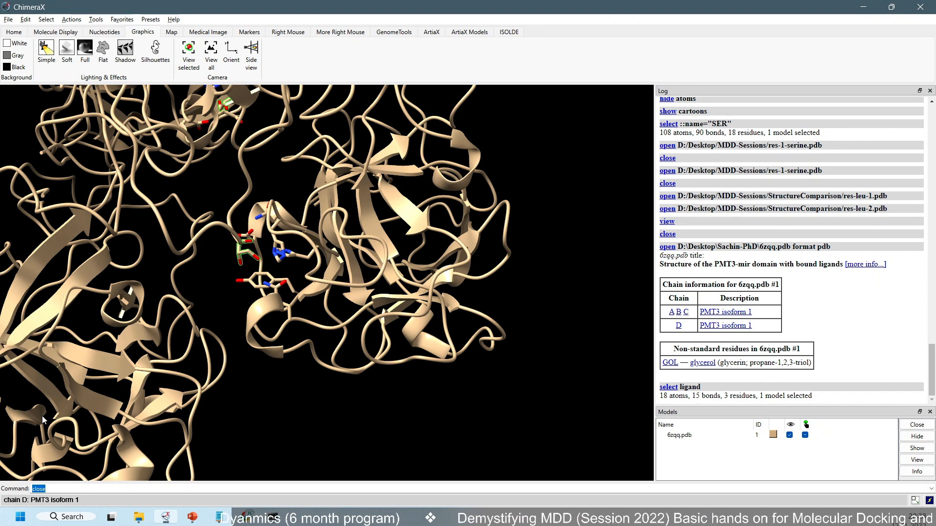
# Invert the selection to cover everything in 6zqq except the ligands
pyautogui.click(46, 20)
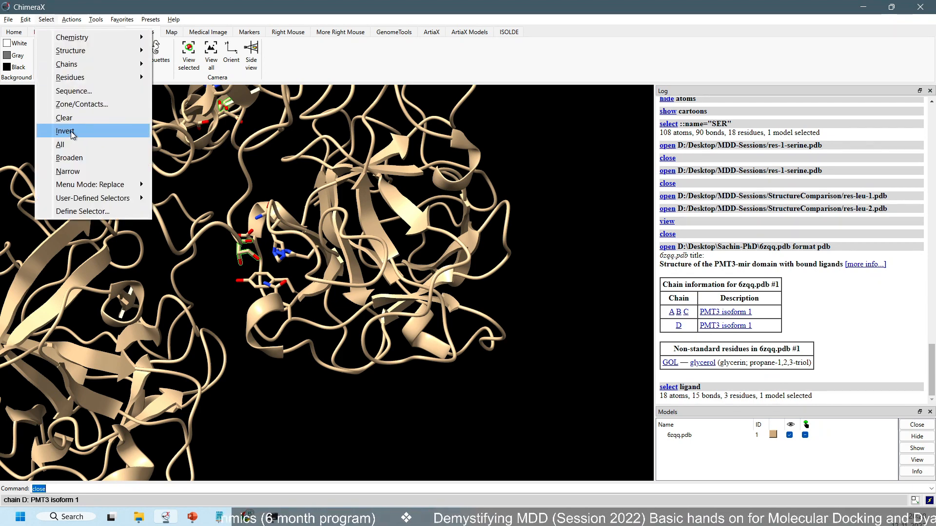
pyautogui.click(65, 131)
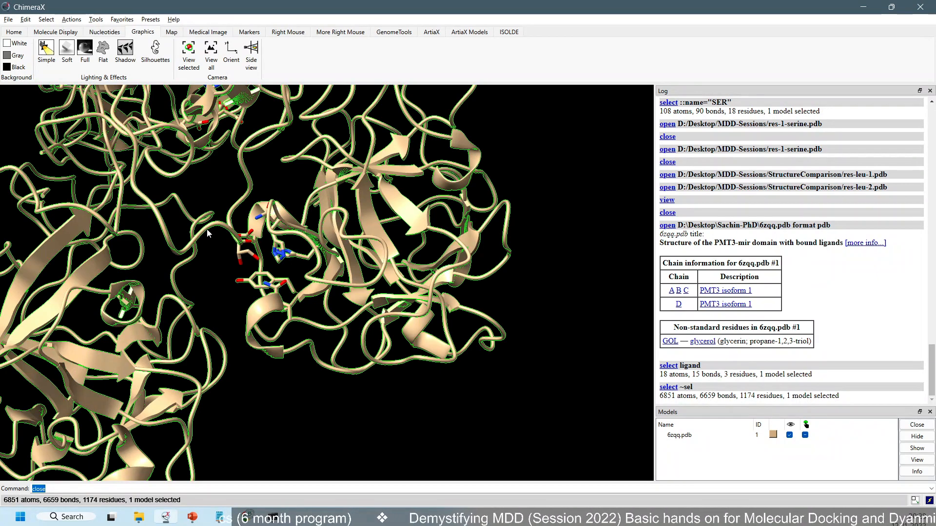
pyautogui.scroll(5, 206, 229)
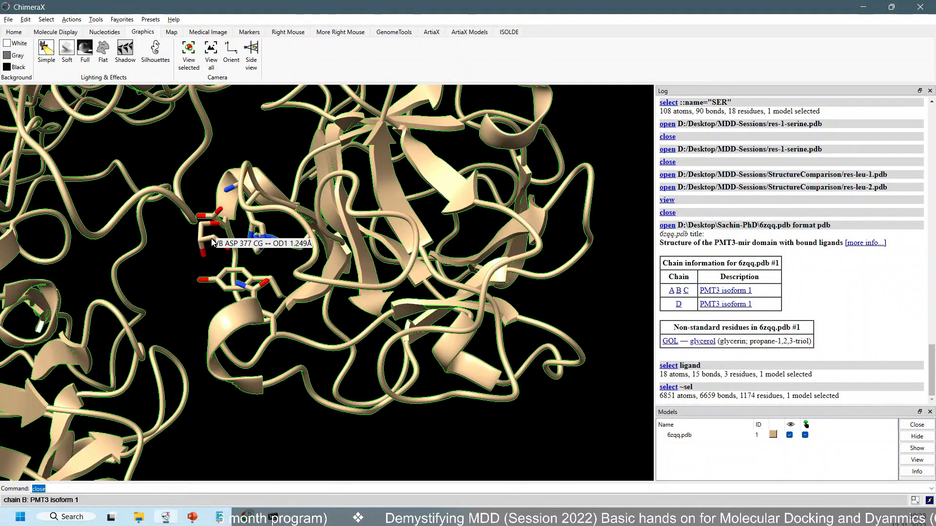
pyautogui.scroll(1, 212, 238)
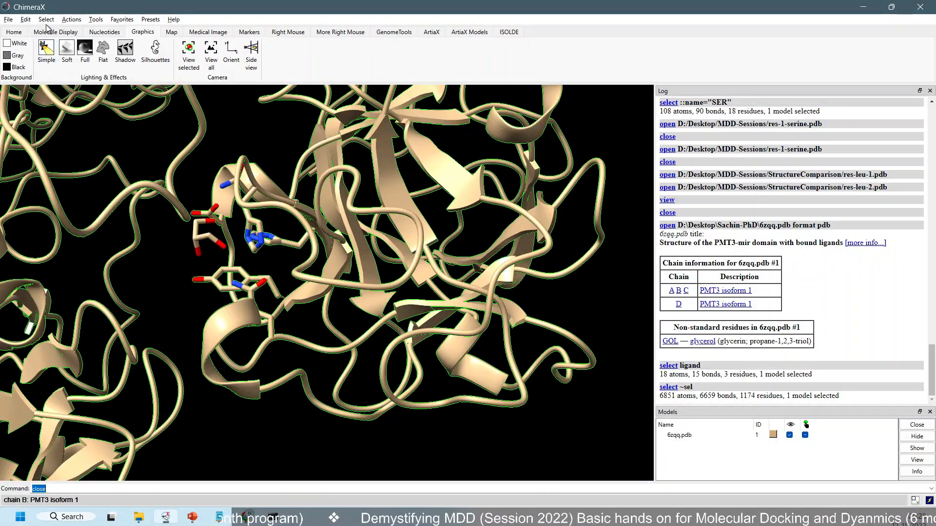
# Hide the whole 6zqq.pdb model and show it again
pyautogui.click(47, 20)
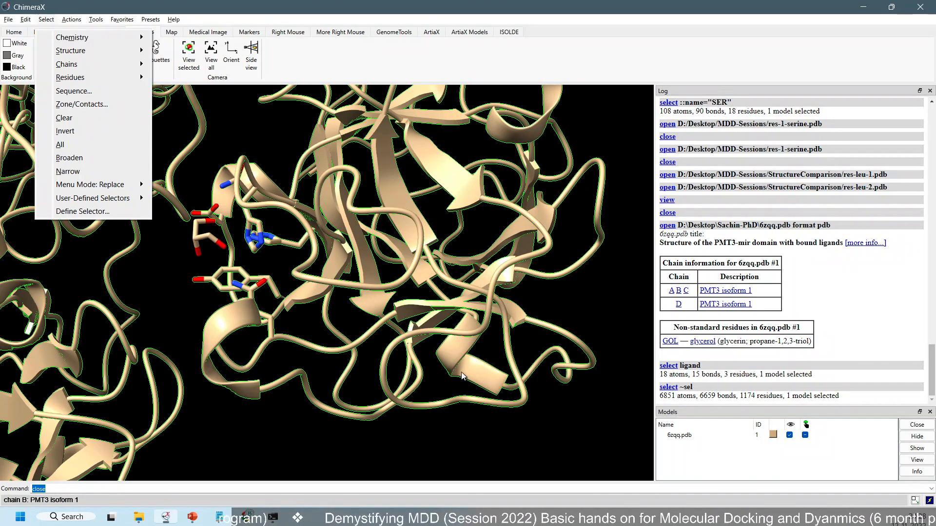
pyautogui.click(917, 437)
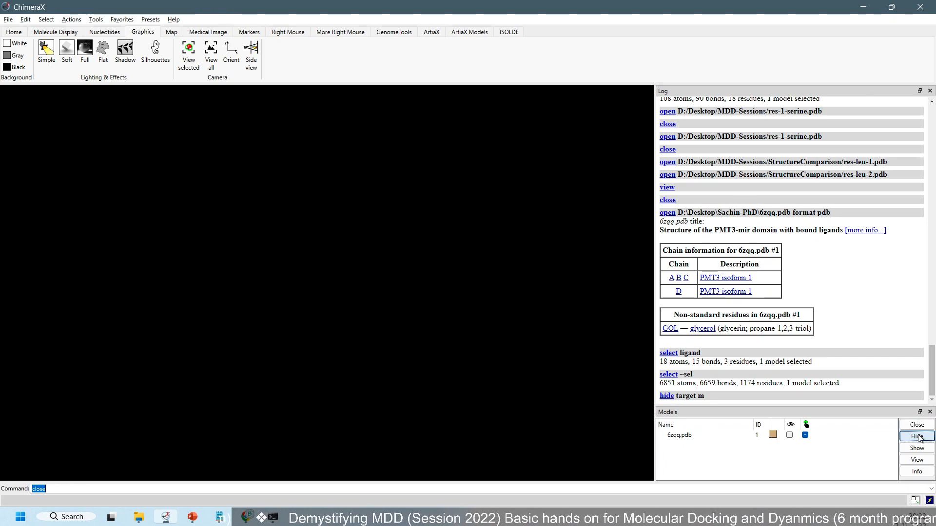
pyautogui.click(916, 448)
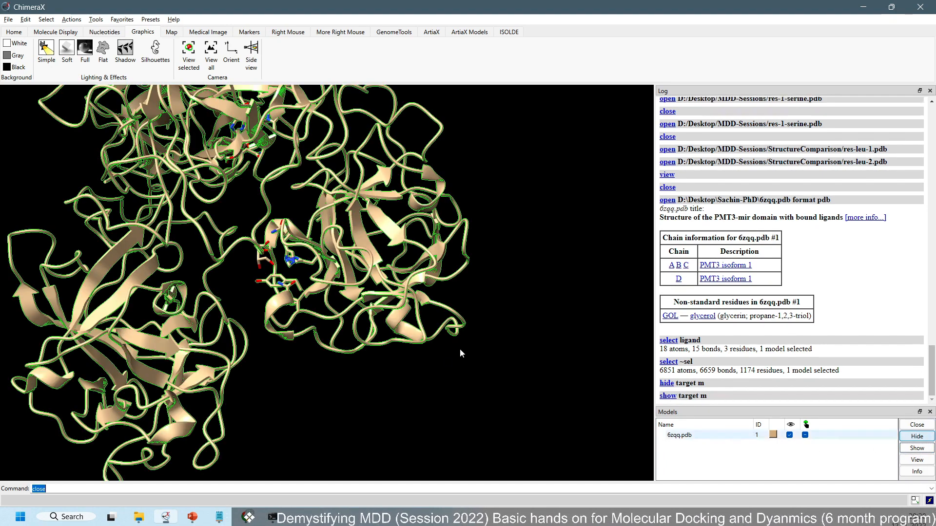
# Examine the glycerol ligand and the residues around it beside chain B, returning to ChimeraX from the What's Next slide
pyautogui.scroll(5, 221, 267)
pyautogui.moveTo(221, 259)
pyautogui.mouseDown()
pyautogui.moveTo(238, 252)
pyautogui.moveTo(215, 269)
pyautogui.mouseUp()
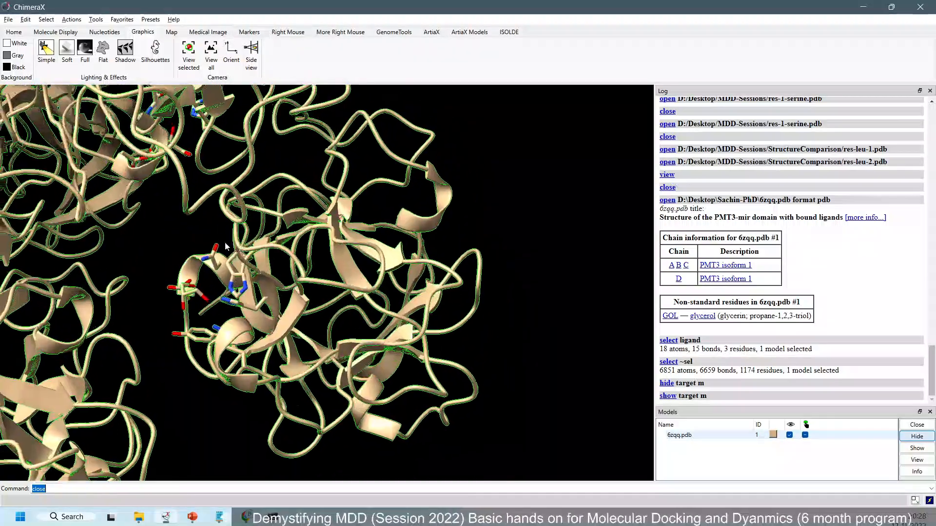
pyautogui.moveTo(168, 253); pyautogui.dragTo(217, 247, button='right')
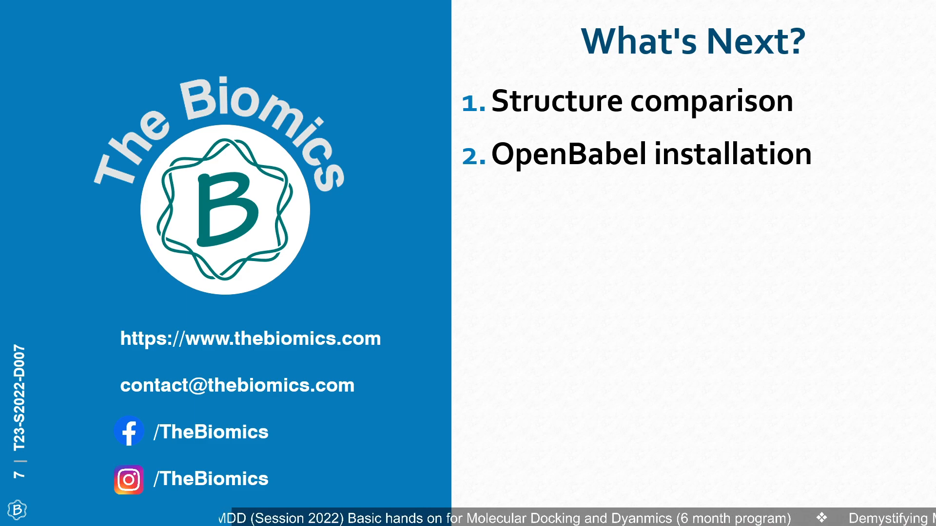
pyautogui.hotkey('alt', 'Tab')
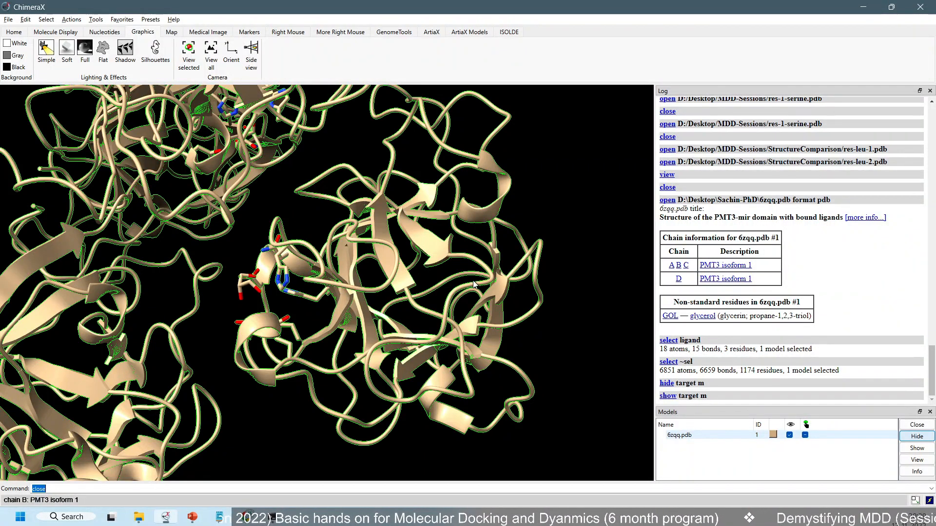
pyautogui.scroll(1, 222, 267)
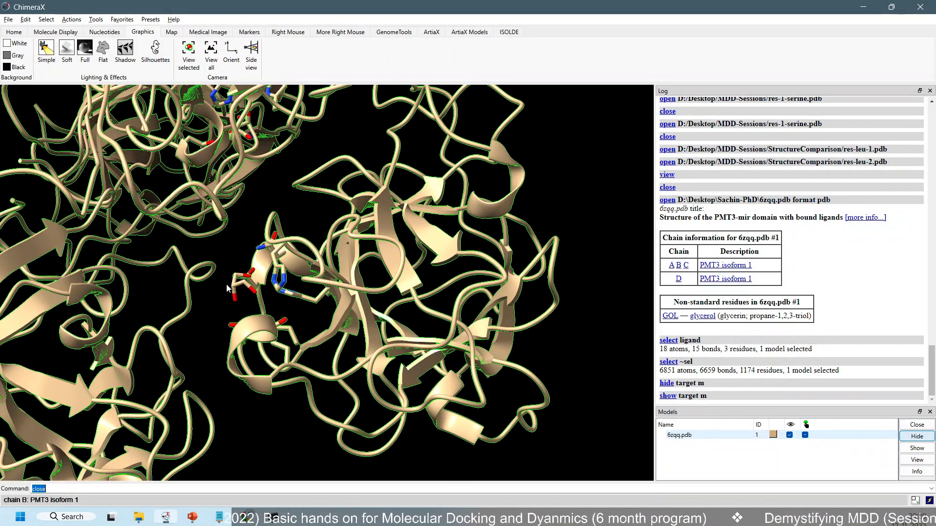
pyautogui.scroll(2, 226, 279)
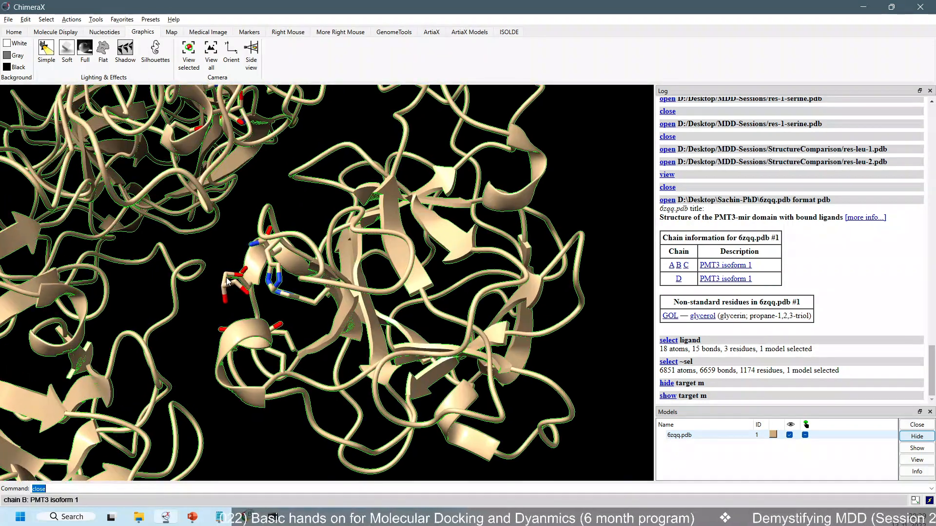
pyautogui.scroll(2, 210, 299)
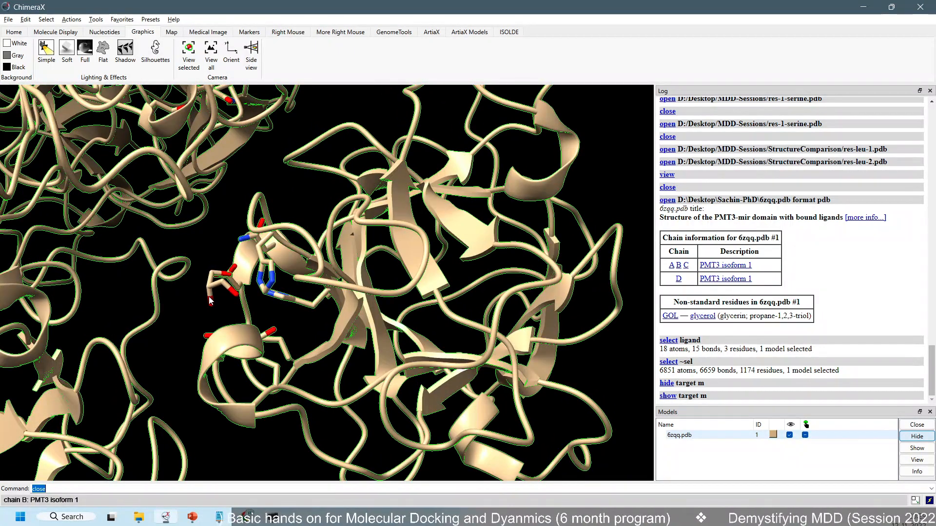
pyautogui.scroll(-2, 239, 307)
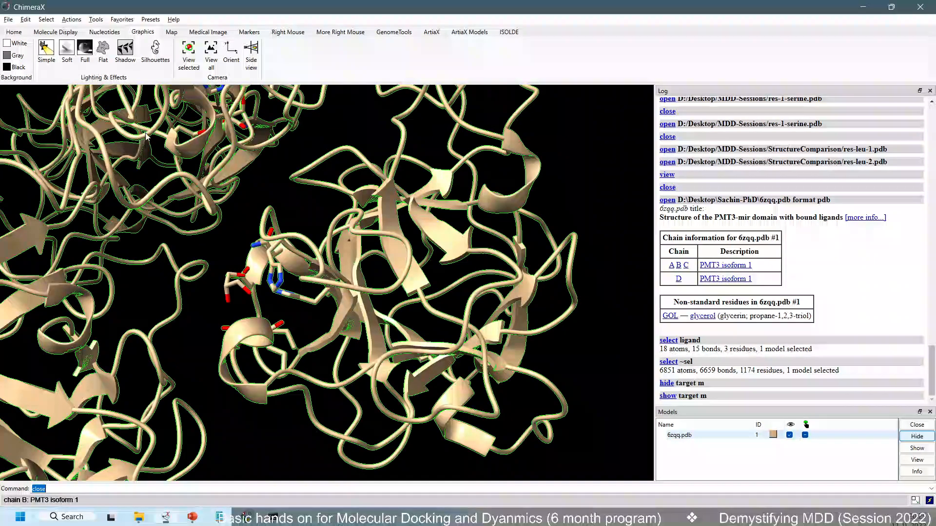
# Set the selected non-ligand atoms to stick style and hide their surfaces, cartoons and atoms, leaving only the ligands displayed
pyautogui.click(61, 32)
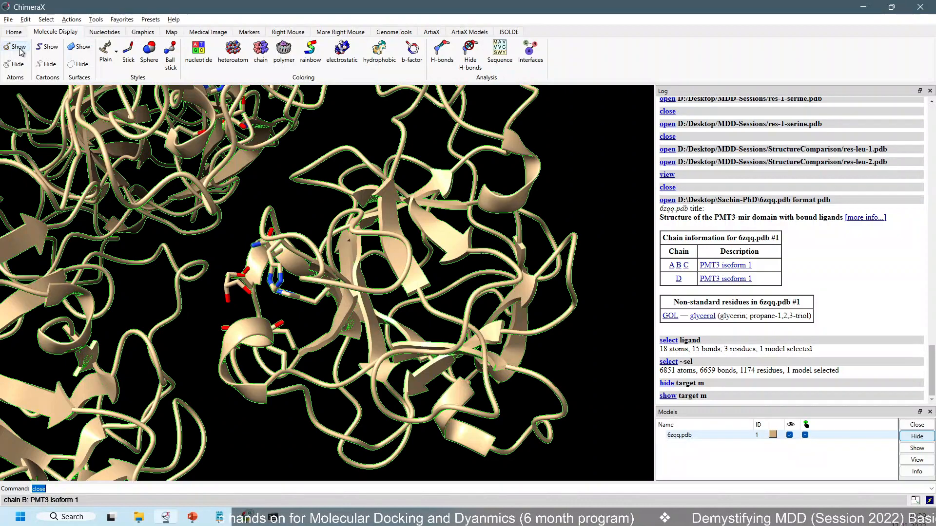
pyautogui.click(127, 49)
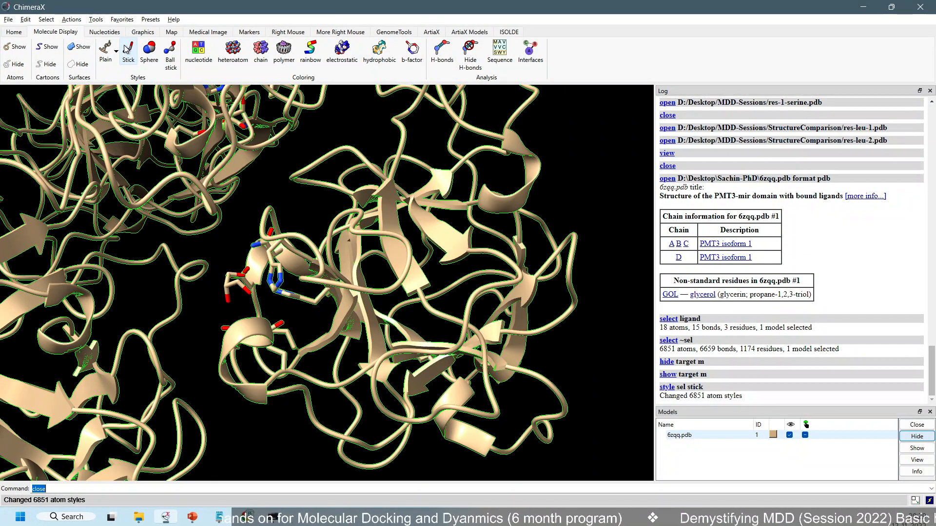
pyautogui.click(72, 68)
pyautogui.click(47, 65)
pyautogui.click(14, 66)
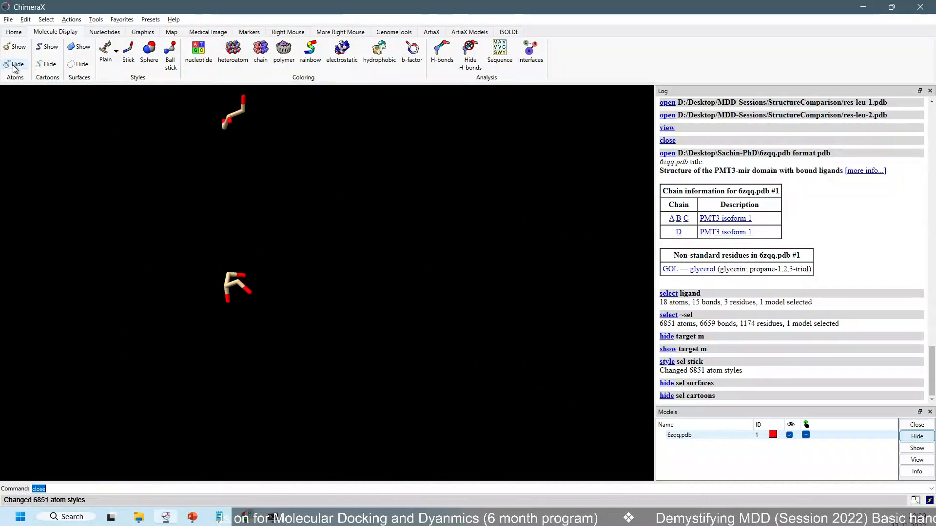
pyautogui.scroll(-8, 201, 192)
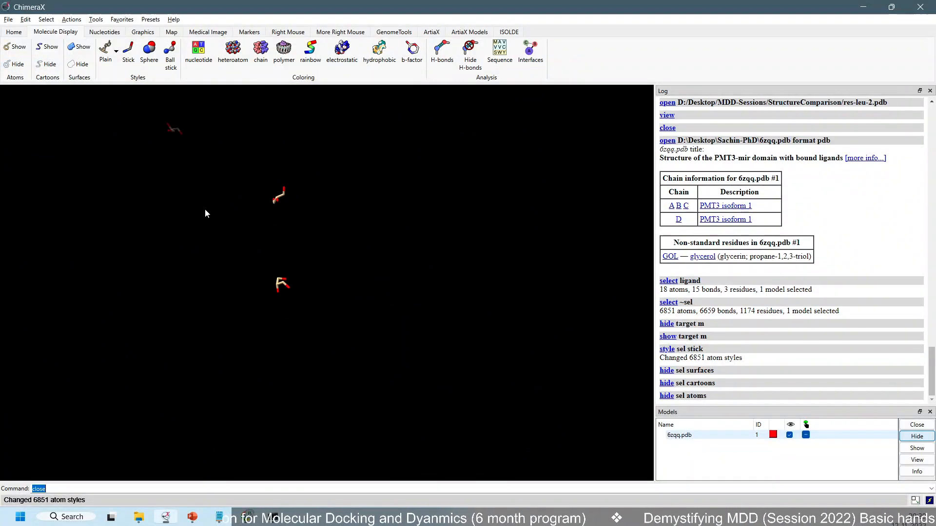
pyautogui.moveTo(205, 202); pyautogui.dragTo(210, 200)
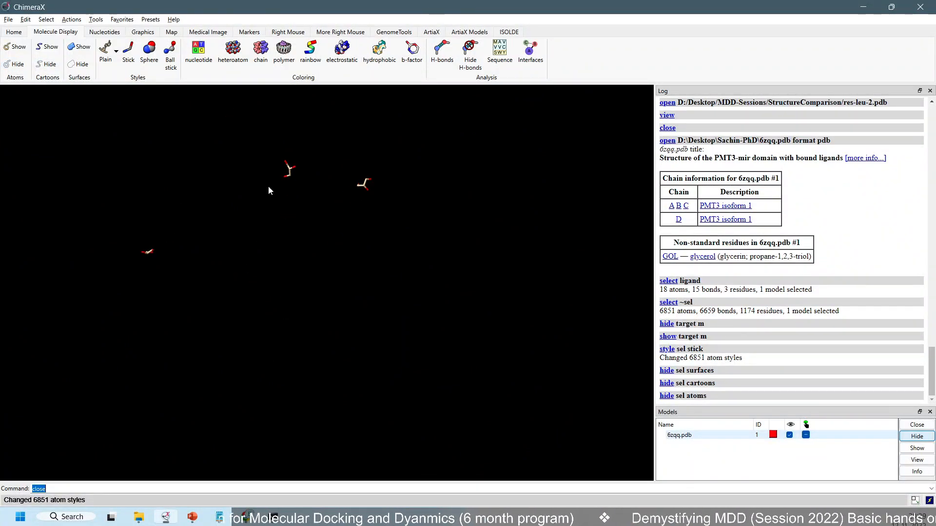
pyautogui.moveTo(269, 187); pyautogui.dragTo(259, 212)
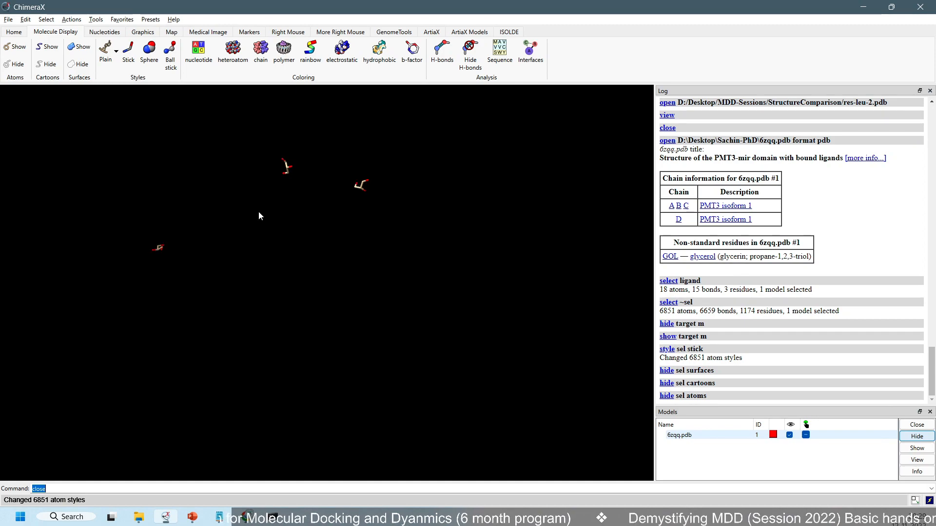
# Show the selected non-ligand atoms again and invert the selection back to the ligands
pyautogui.click(18, 47)
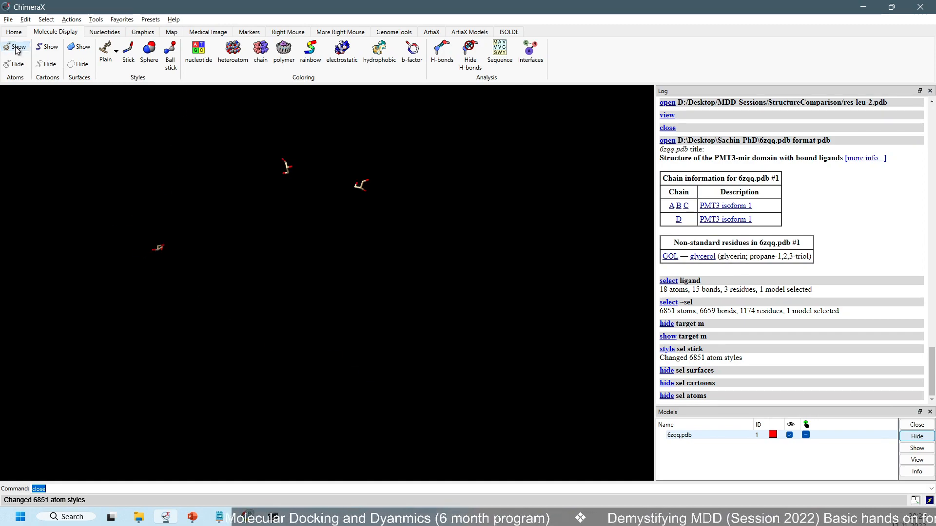
pyautogui.moveTo(264, 157); pyautogui.dragTo(267, 184)
pyautogui.click(46, 19)
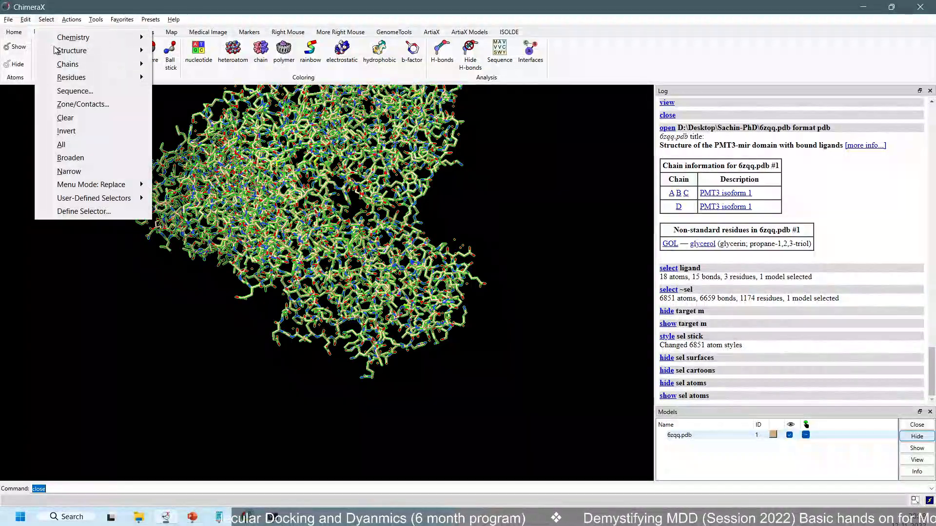
pyautogui.click(74, 131)
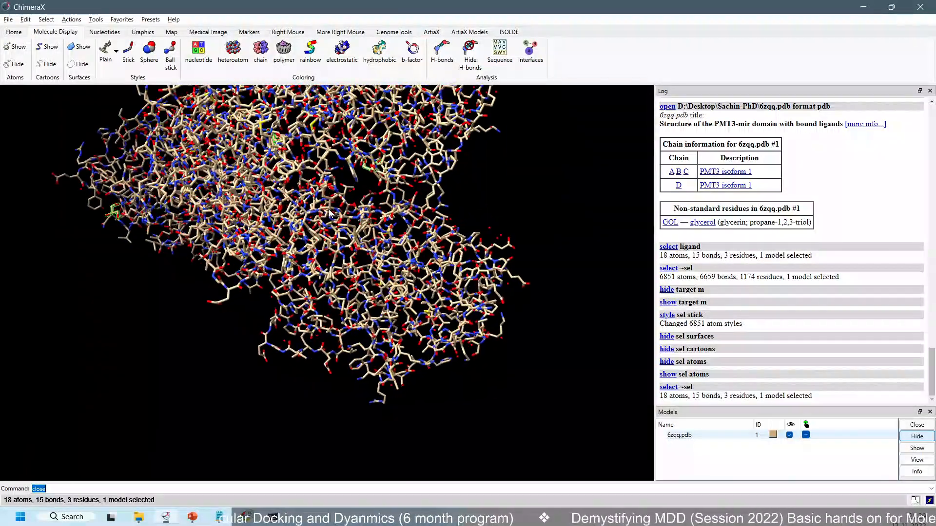
pyautogui.scroll(2, 332, 202)
pyautogui.scroll(2, 336, 205)
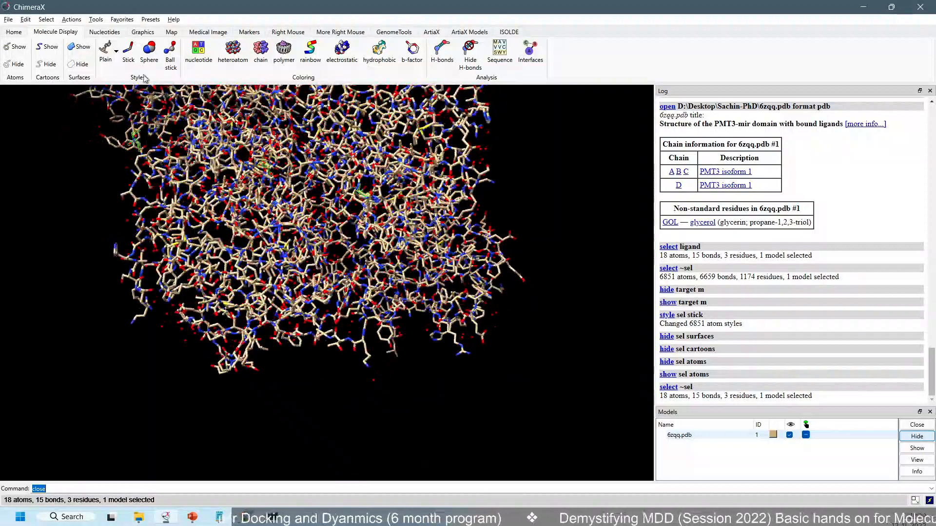
# Show molecular surfaces for the selected glycerol ligands
pyautogui.click(84, 48)
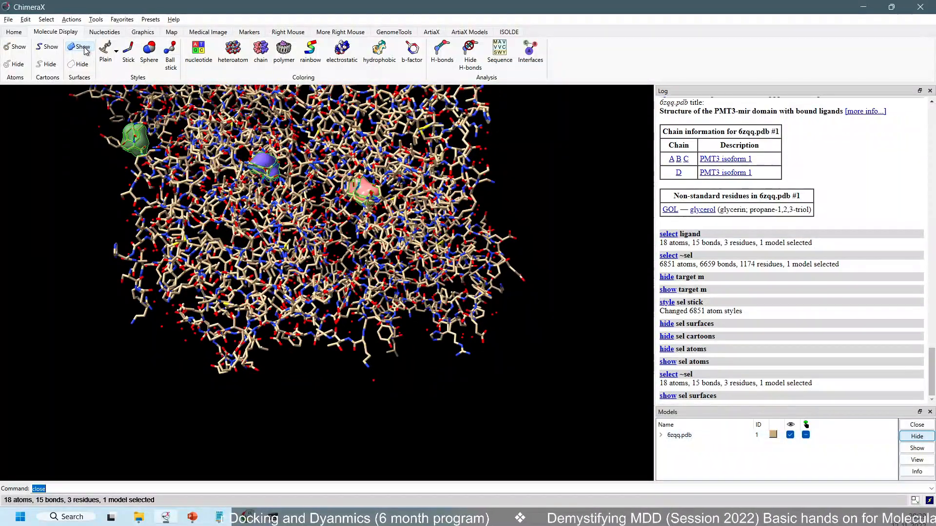
pyautogui.scroll(2, 190, 163)
pyautogui.moveTo(190, 160)
pyautogui.mouseDown()
pyautogui.moveTo(189, 194)
pyautogui.moveTo(191, 178)
pyautogui.mouseUp()
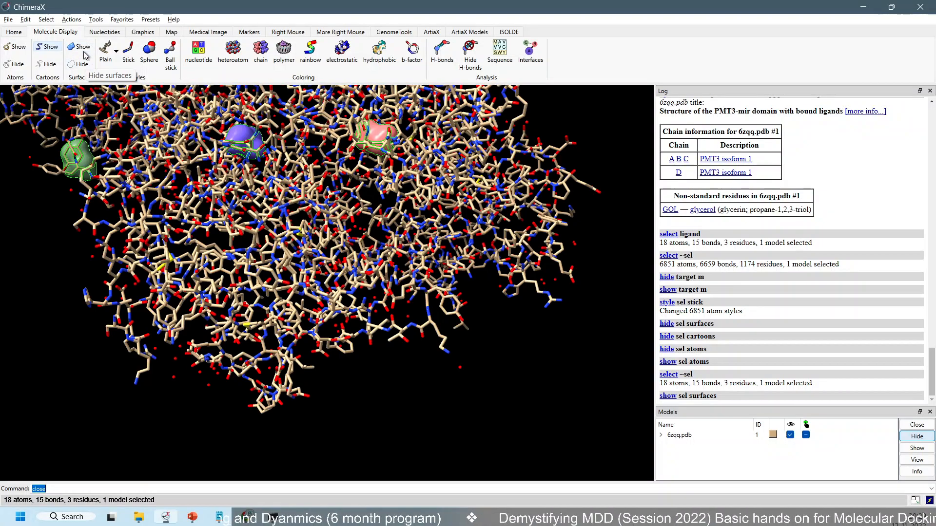
pyautogui.moveTo(73, 171); pyautogui.dragTo(140, 168)
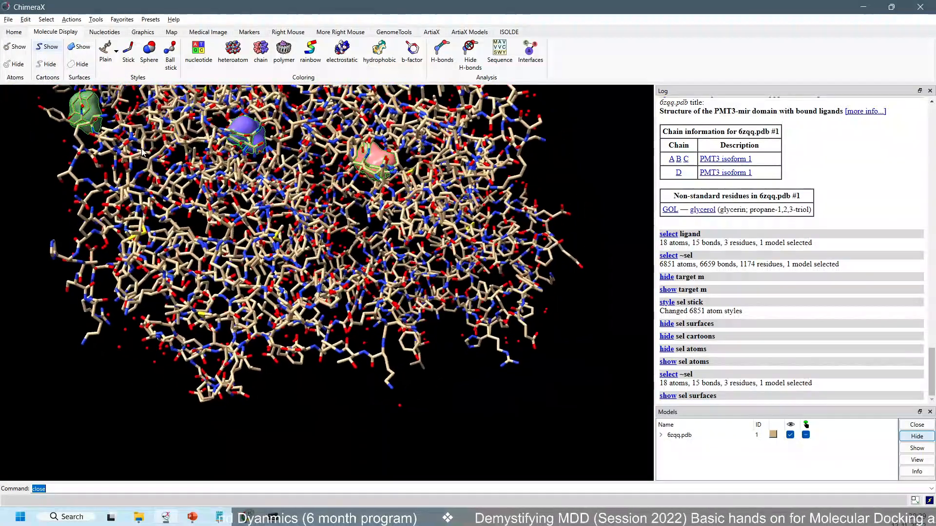
pyautogui.moveTo(145, 173); pyautogui.dragTo(270, 299, button='middle')
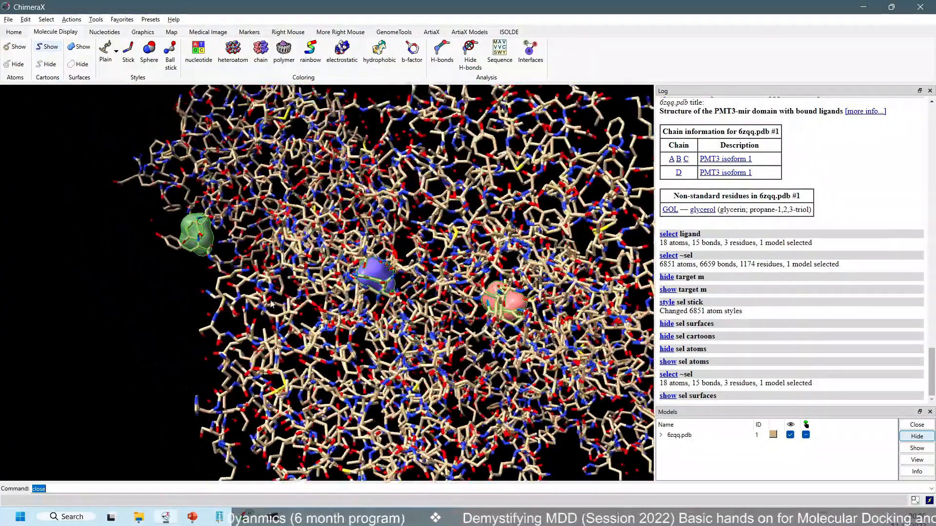
pyautogui.scroll(5, 193, 201)
pyautogui.moveTo(192, 201); pyautogui.dragTo(228, 222)
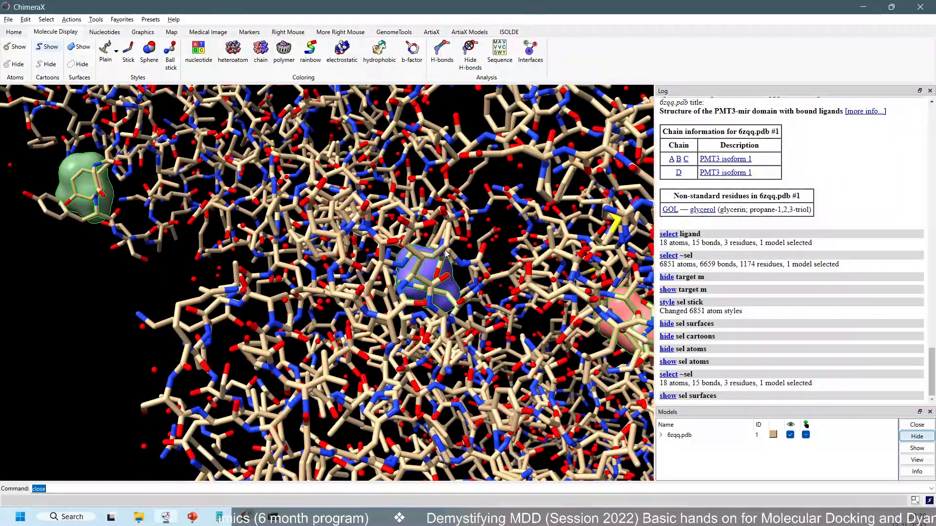
pyautogui.moveTo(414, 276); pyautogui.dragTo(234, 122)
# Show the Side View and move the near clipping plane into the structure to cut away the atoms in front of the ligands
pyautogui.click(143, 33)
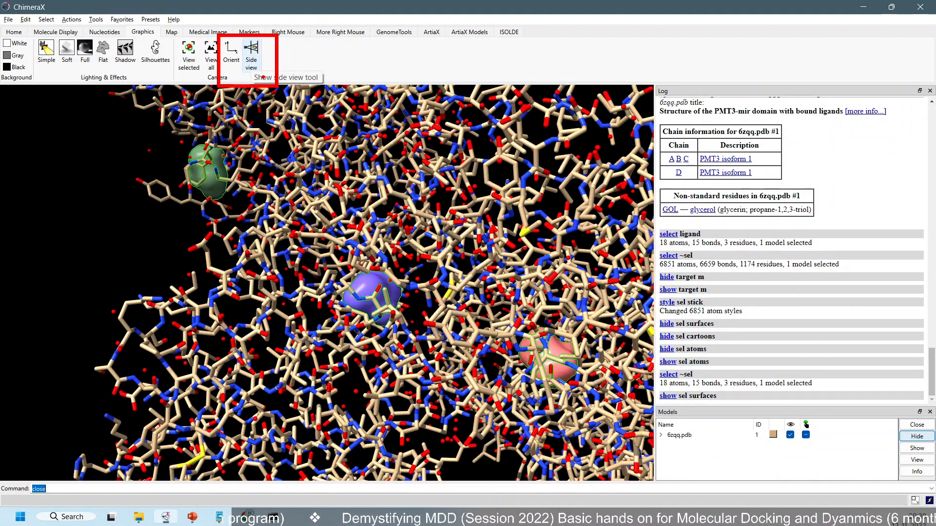
pyautogui.click(251, 48)
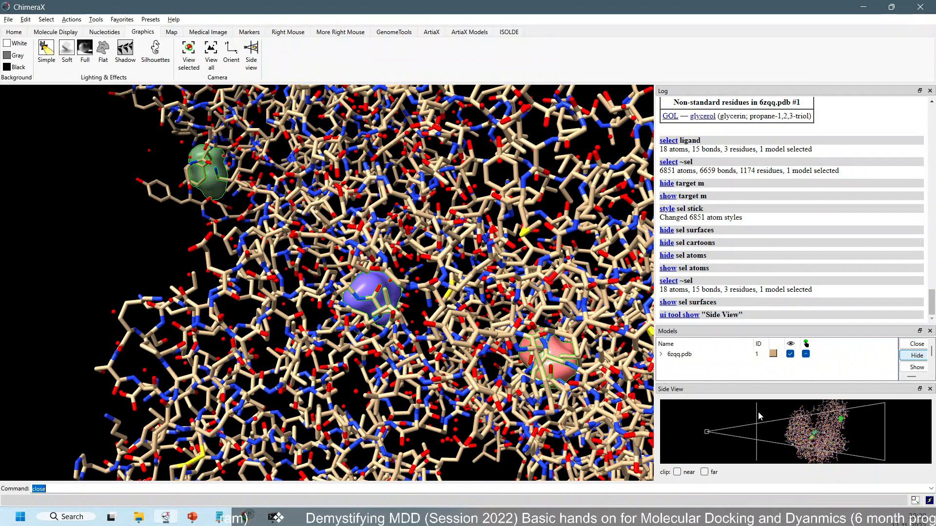
pyautogui.moveTo(759, 416); pyautogui.dragTo(810, 423)
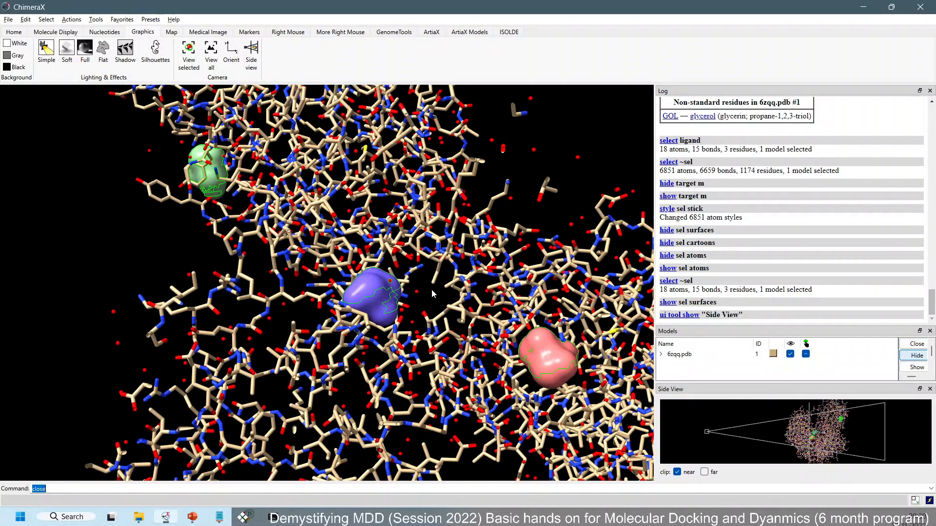
pyautogui.scroll(5, 431, 292)
pyautogui.scroll(-4, 428, 277)
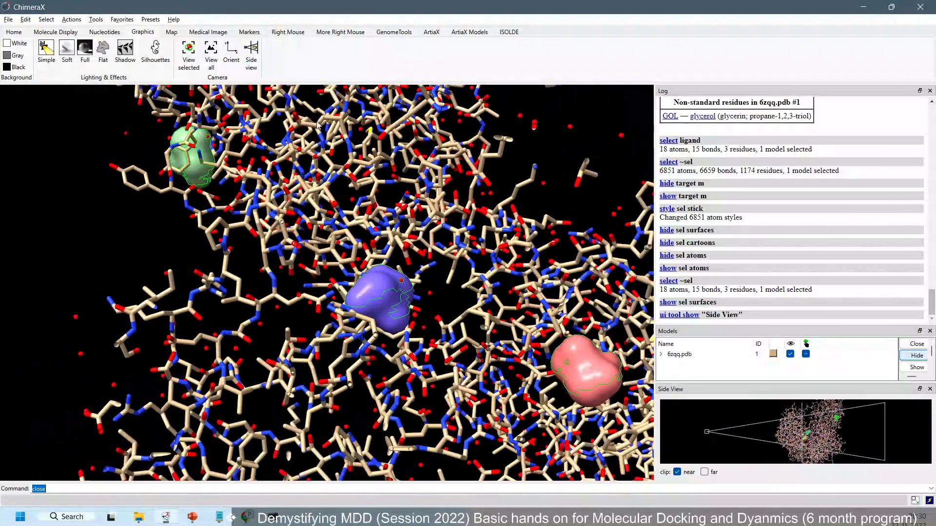
# Focus the camera on the selected ligands
pyautogui.click(188, 61)
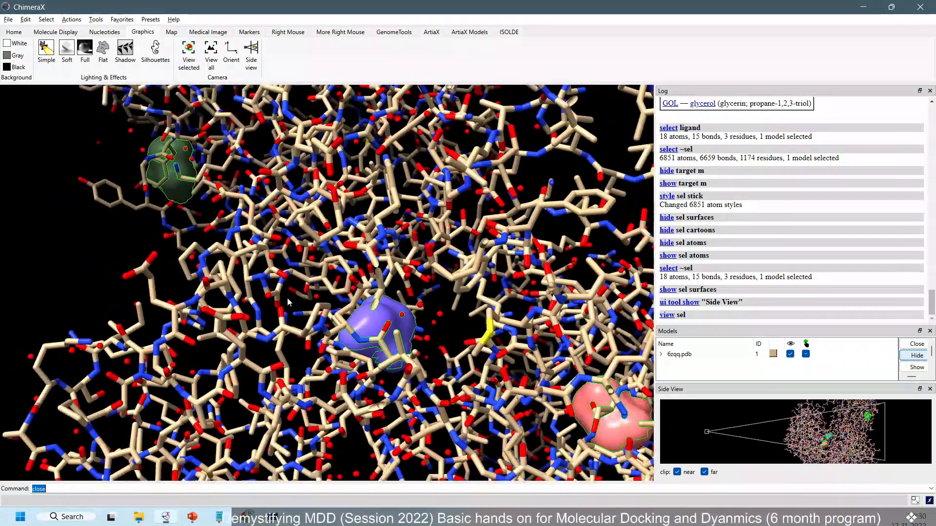
pyautogui.moveTo(287, 302); pyautogui.dragTo(231, 261)
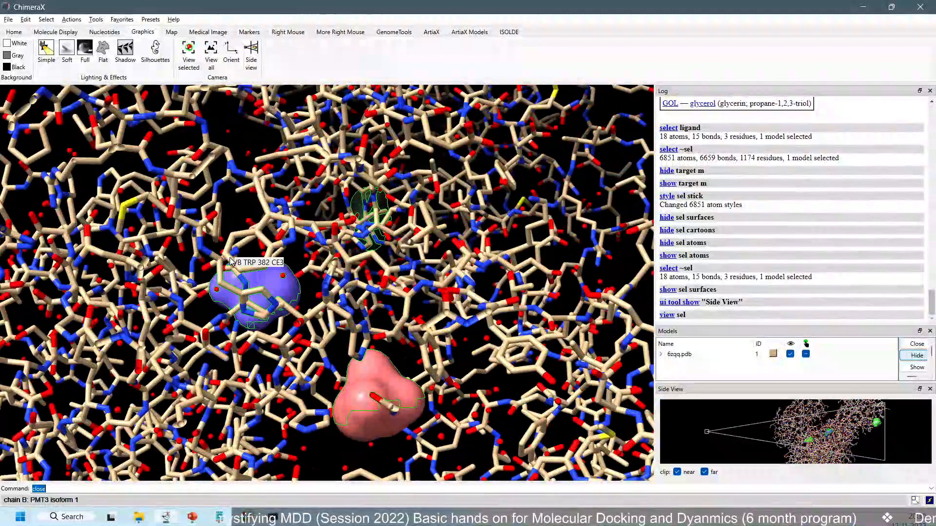
pyautogui.scroll(-2, 316, 323)
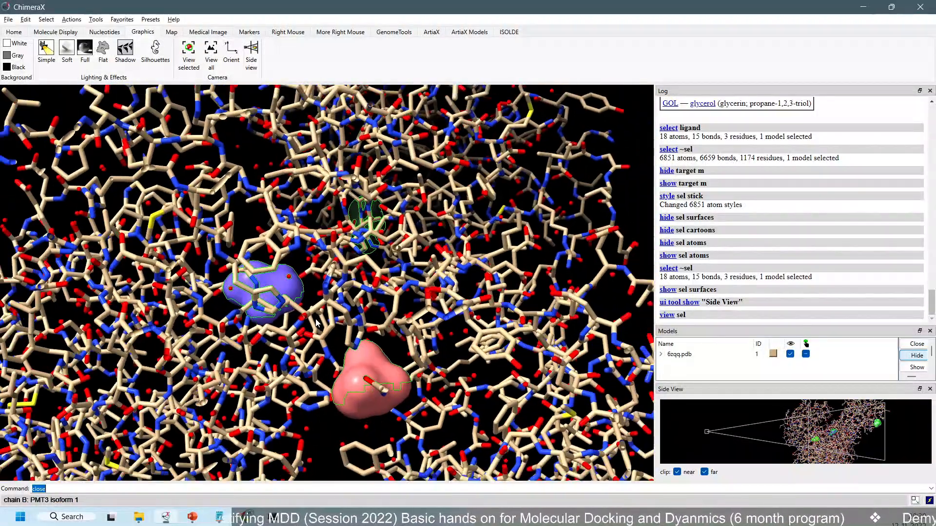
pyautogui.scroll(-4, 289, 210)
pyautogui.moveTo(231, 225)
pyautogui.mouseDown()
pyautogui.moveTo(251, 262)
pyautogui.moveTo(245, 234)
pyautogui.mouseUp()
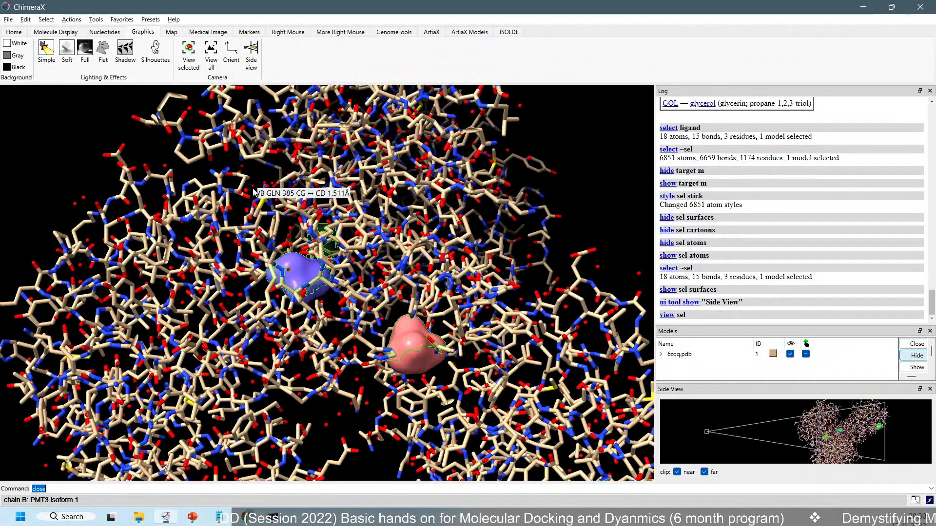
# Examine the ligand surfaces and the surrounding protein residues from several angles and distances
pyautogui.scroll(1, 252, 189)
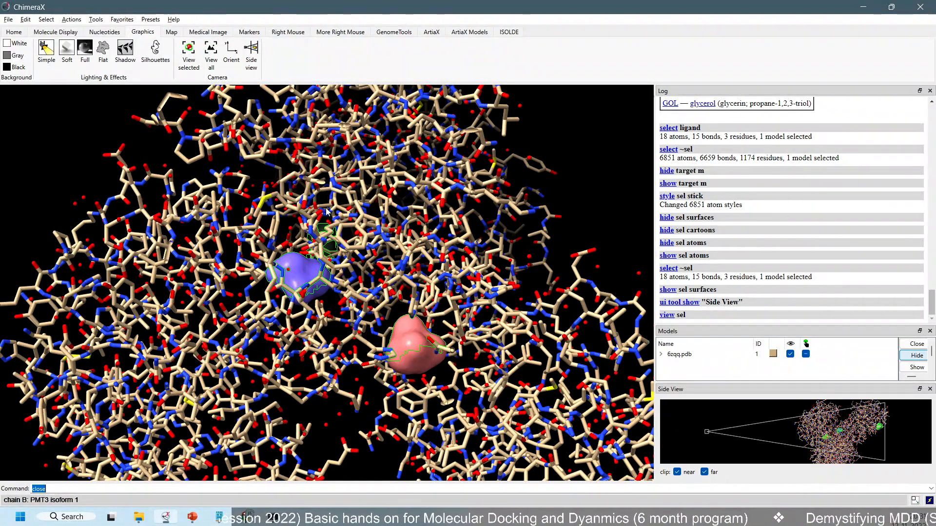
pyautogui.scroll(2, 307, 224)
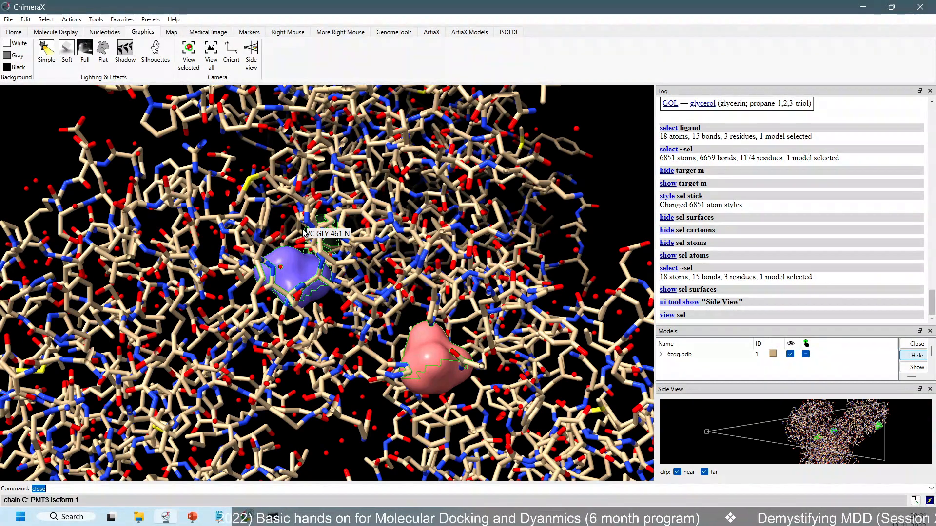
pyautogui.scroll(2, 391, 290)
pyautogui.scroll(-3, 391, 290)
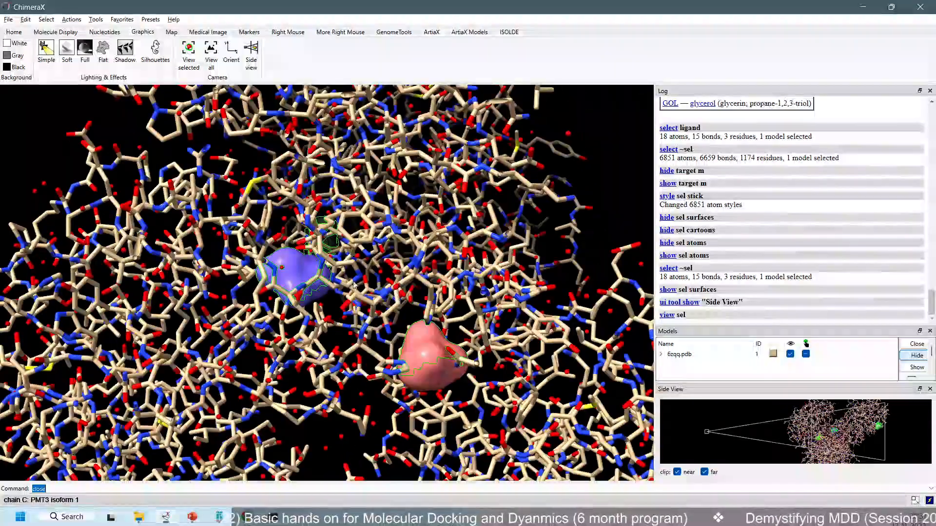
pyautogui.moveTo(354, 285); pyautogui.dragTo(320, 287)
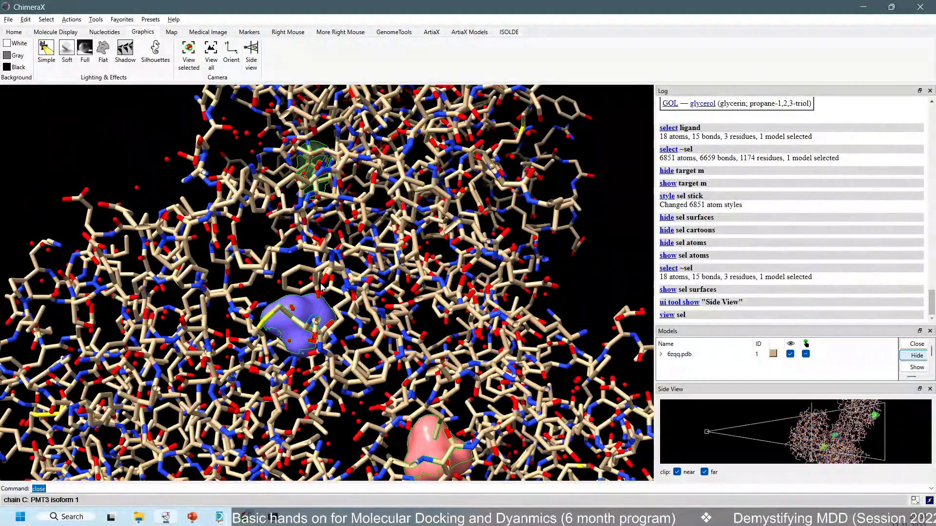
pyautogui.scroll(2, 356, 327)
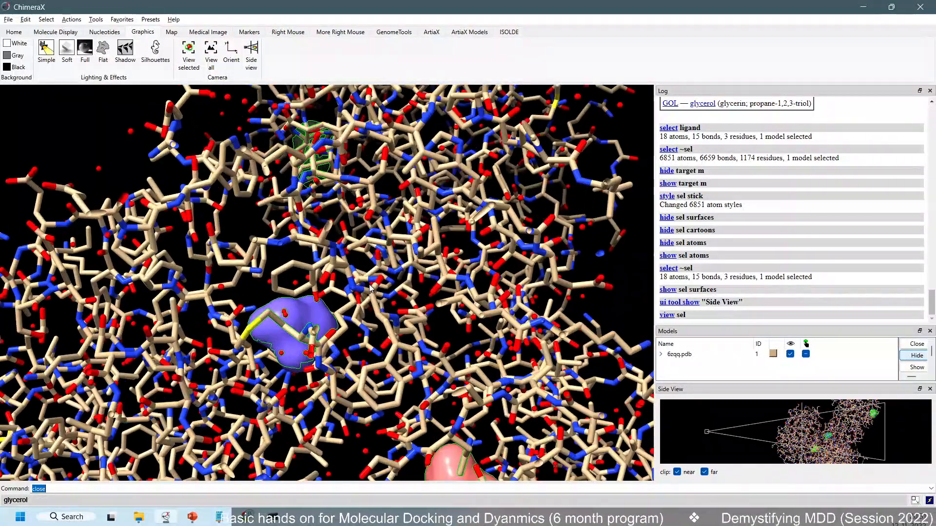
pyautogui.moveTo(370, 288); pyautogui.dragTo(336, 229)
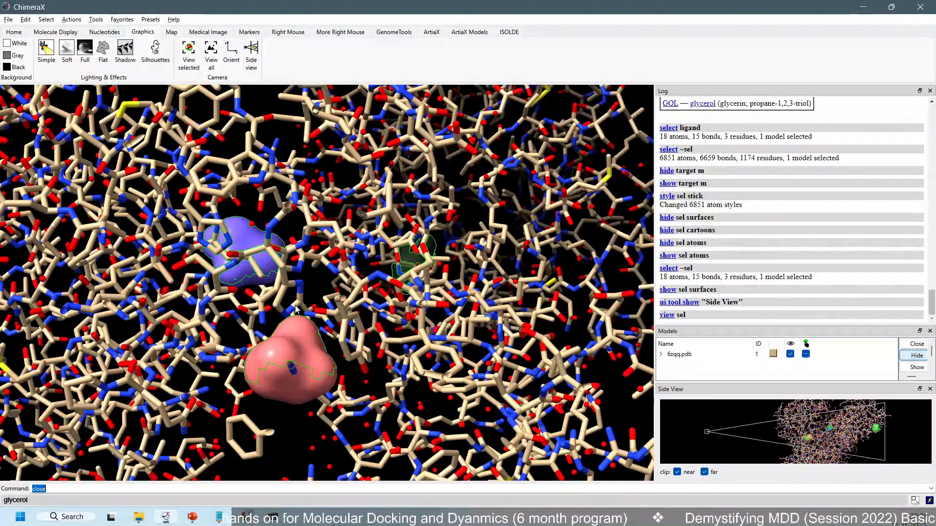
pyautogui.moveTo(300, 312)
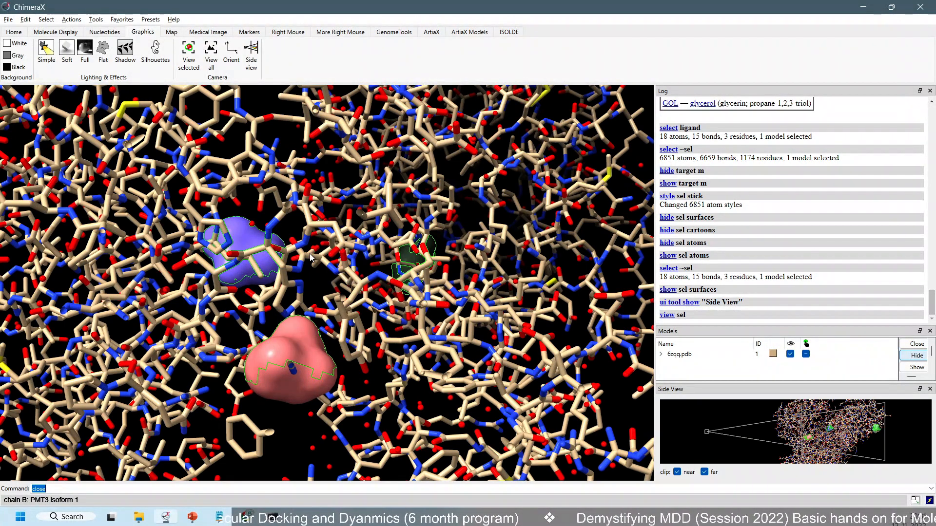
pyautogui.scroll(-5, 330, 295)
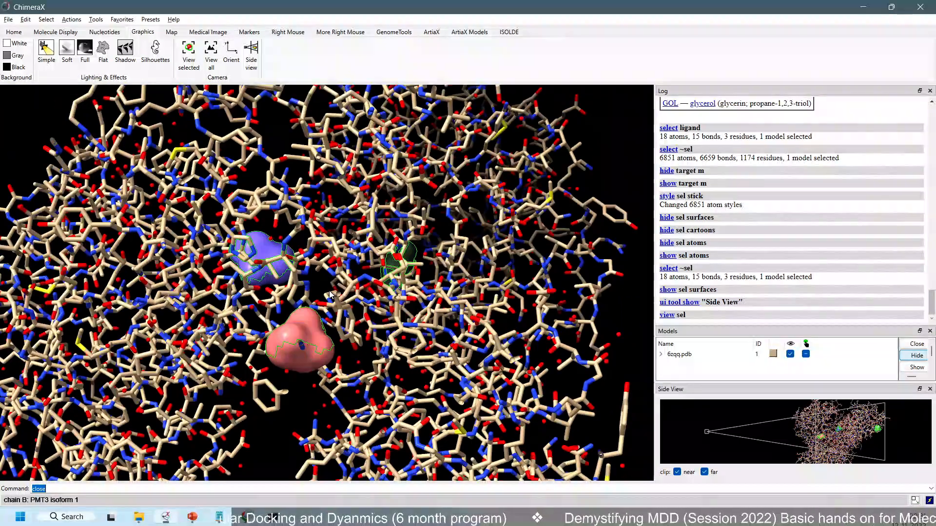
pyautogui.scroll(5, 330, 295)
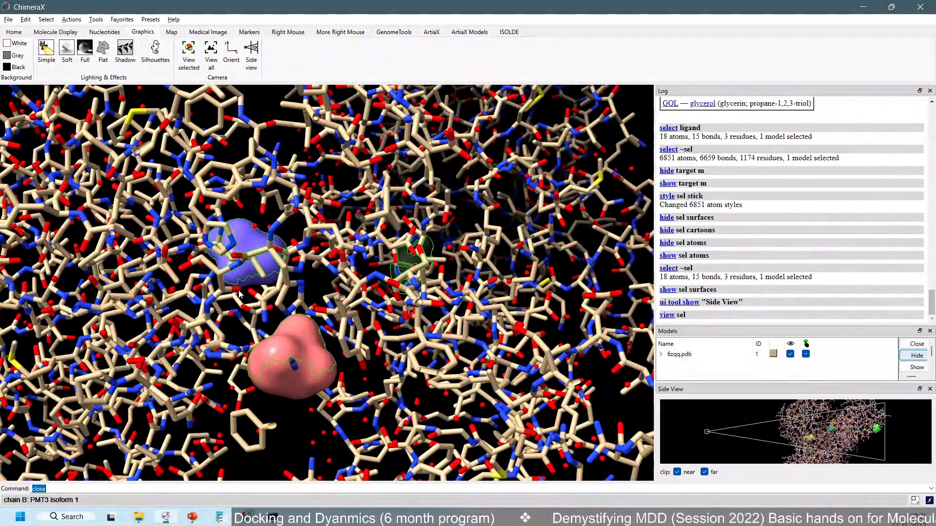
pyautogui.scroll(2, 240, 294)
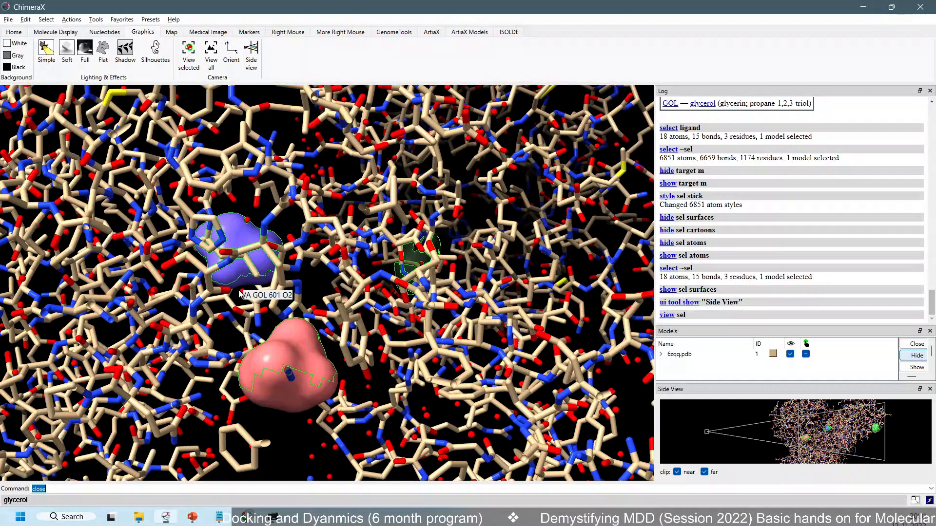
pyautogui.scroll(-3, 240, 294)
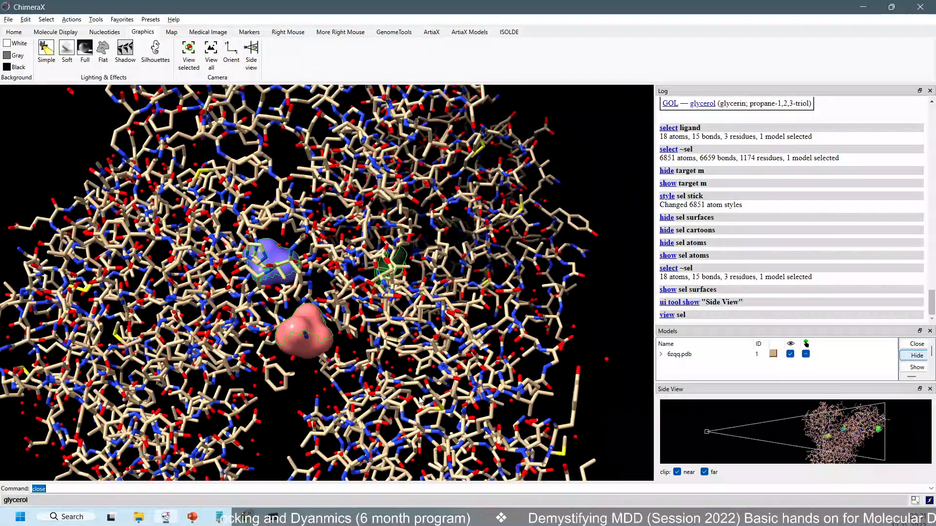
pyautogui.scroll(3, 418, 349)
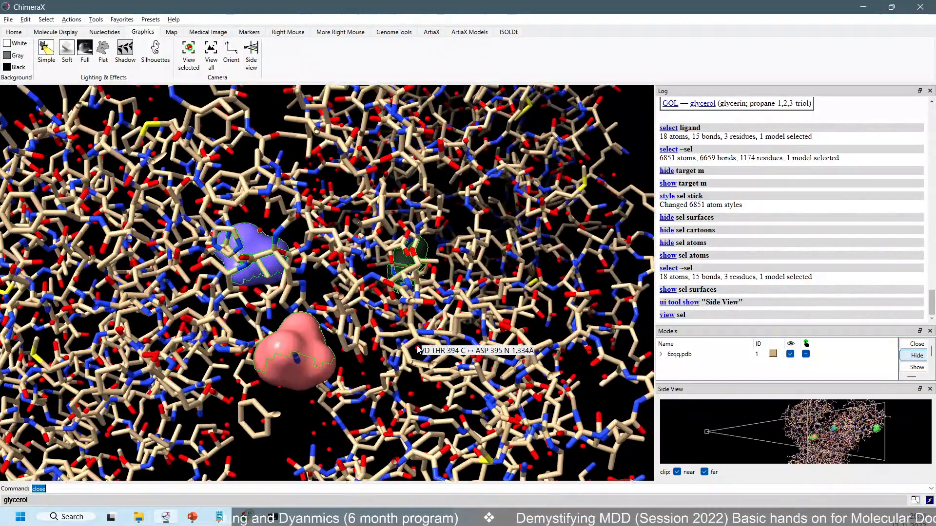
pyautogui.scroll(2, 418, 350)
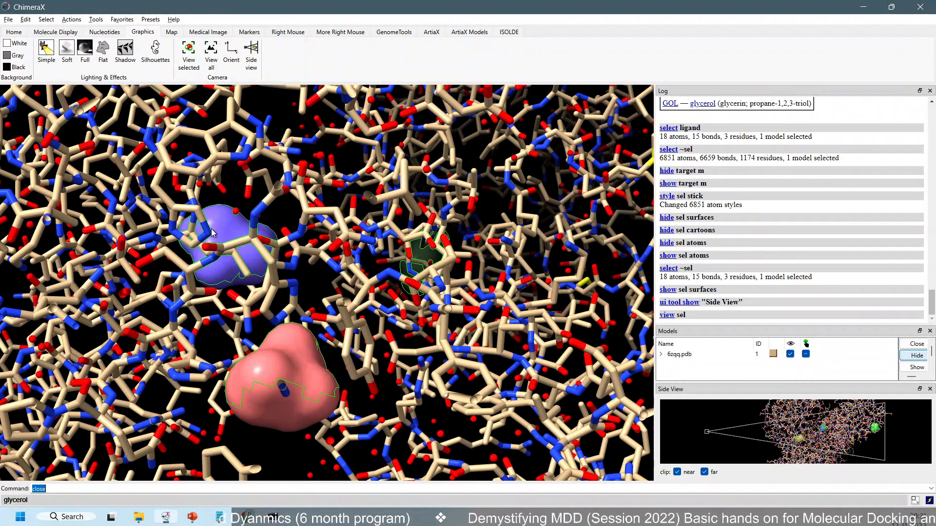
# Change the ligand surfaces to mesh style
pyautogui.click(45, 20)
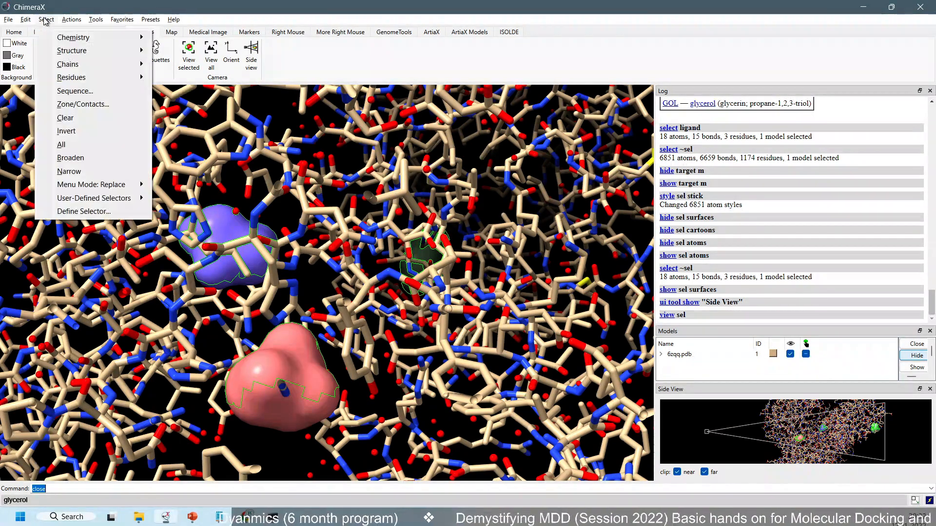
pyautogui.moveTo(71, 20)
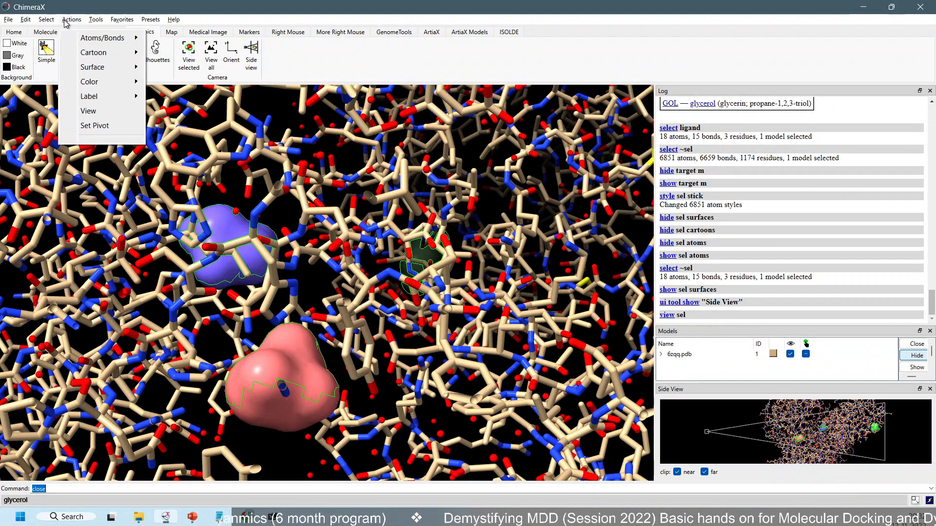
pyautogui.moveTo(94, 68)
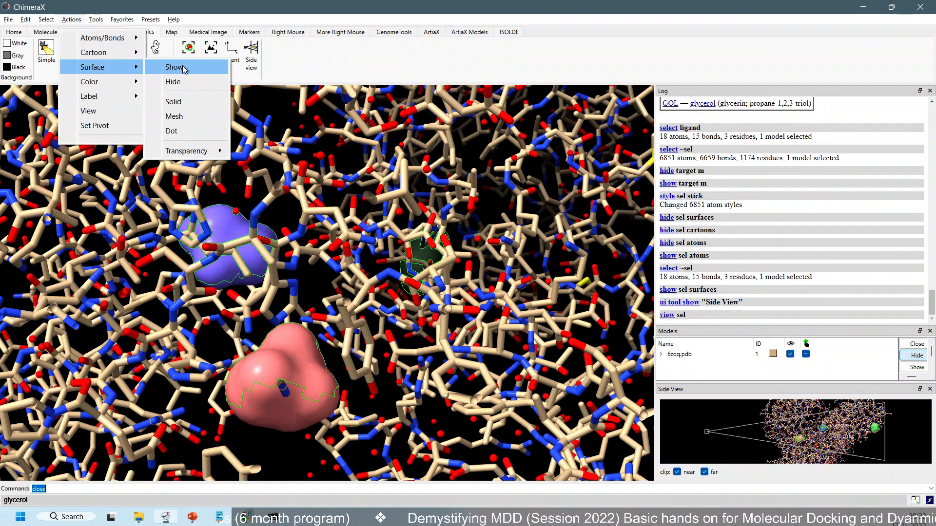
pyautogui.click(174, 116)
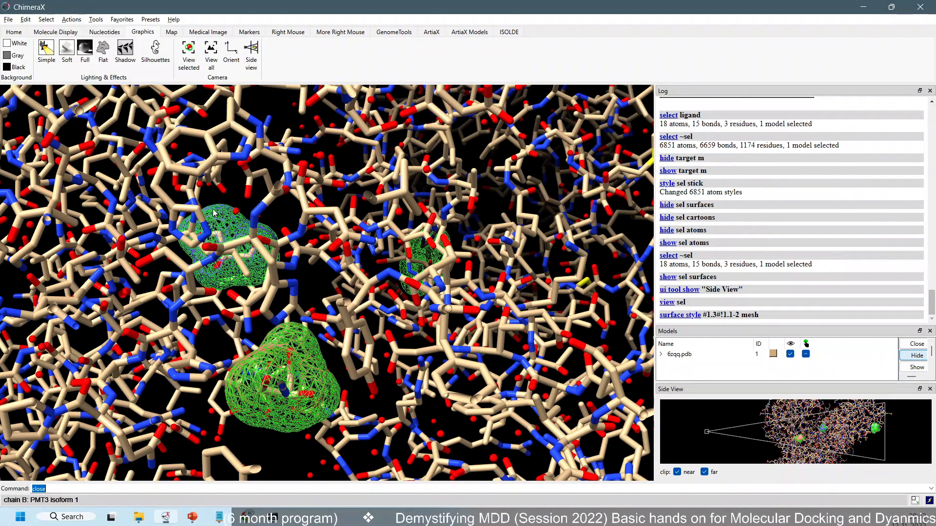
# Set the surface style back to solid
pyautogui.click(71, 20)
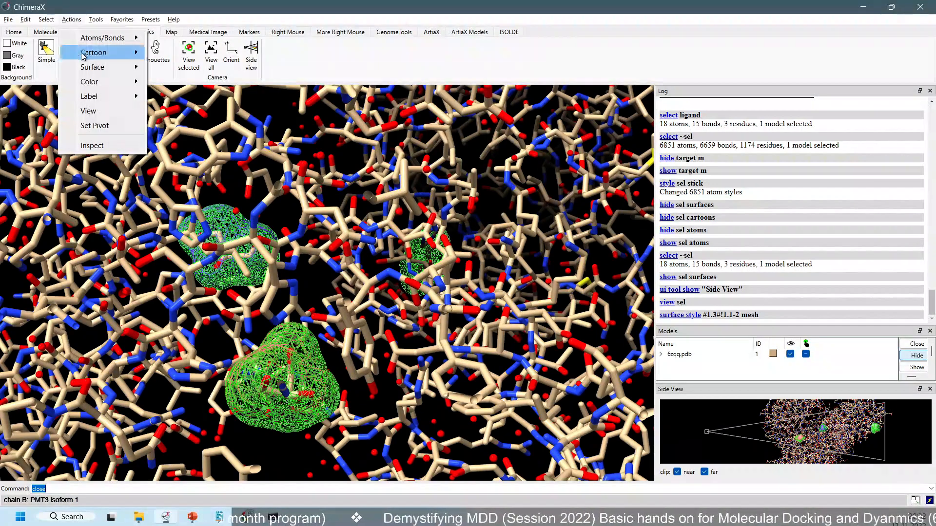
pyautogui.moveTo(95, 98)
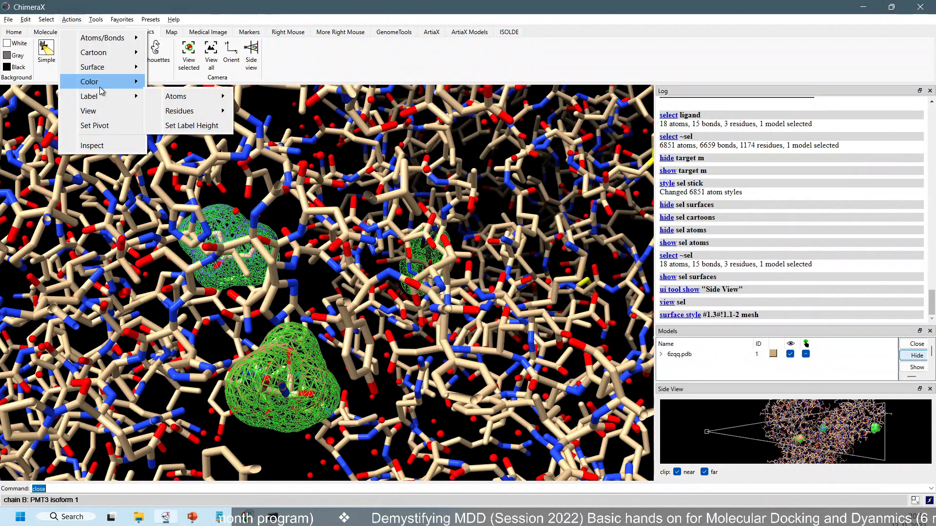
pyautogui.moveTo(110, 68)
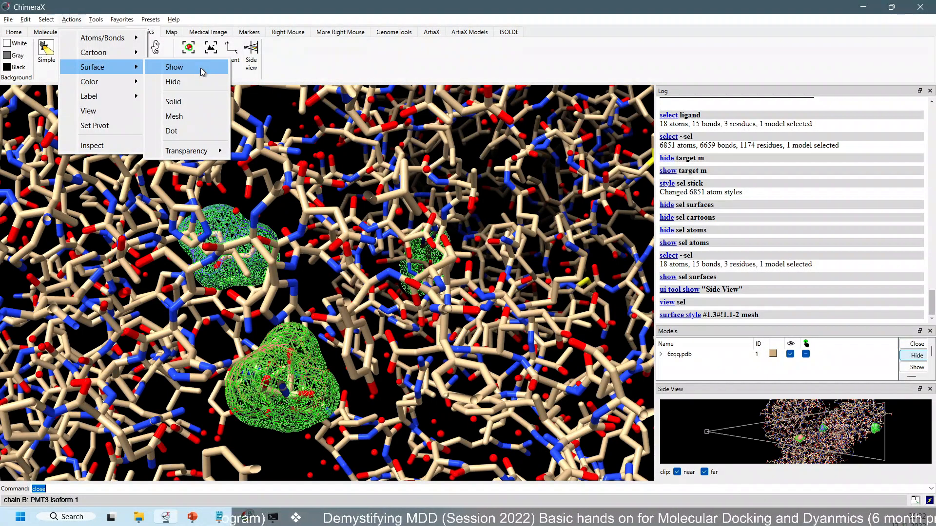
pyautogui.click(197, 102)
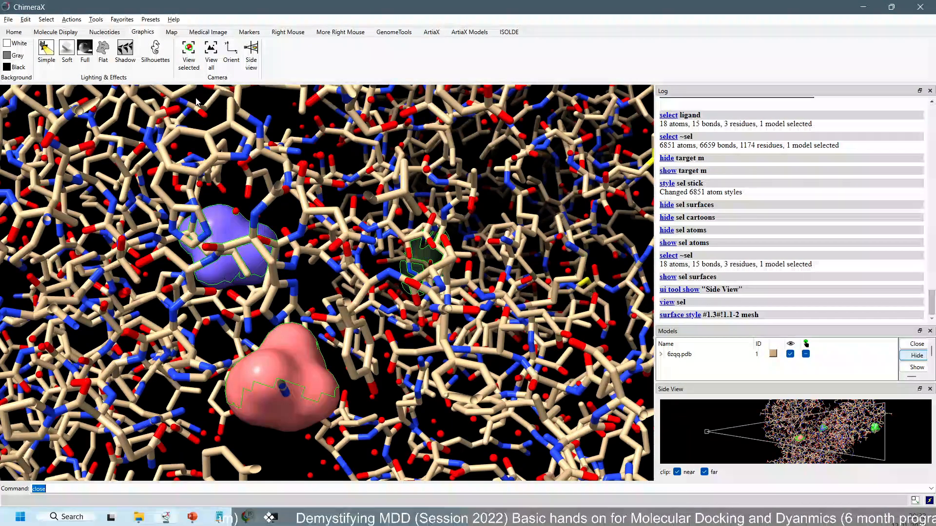
# Show the atoms of the selected ligands and inspect them with their surfaces
pyautogui.click(71, 20)
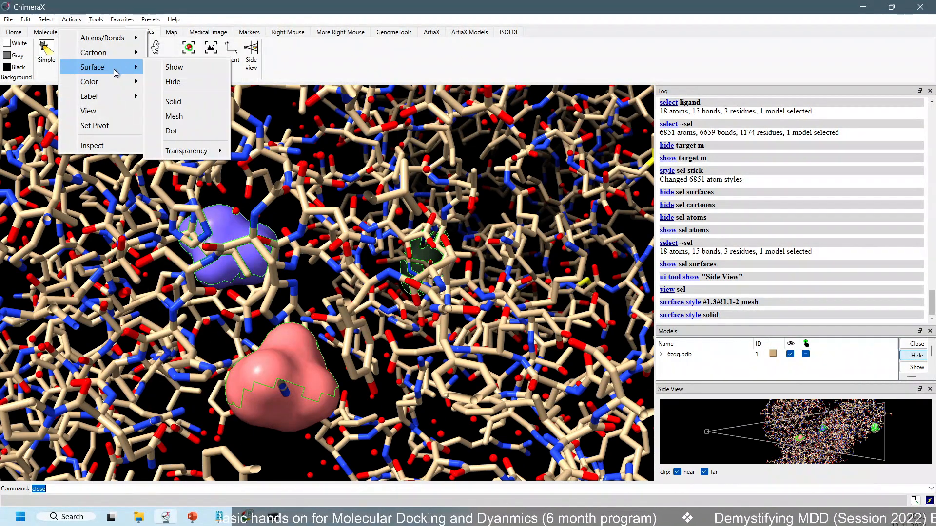
pyautogui.moveTo(117, 43)
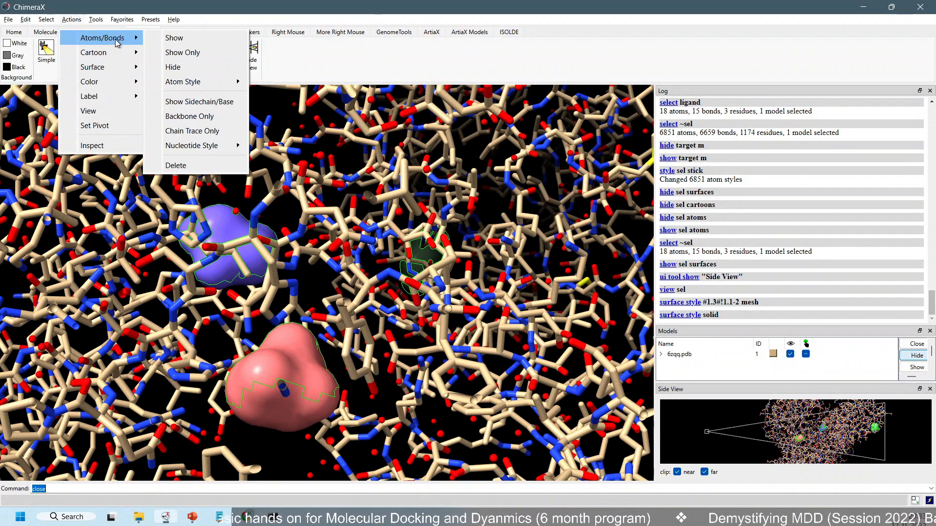
pyautogui.click(167, 43)
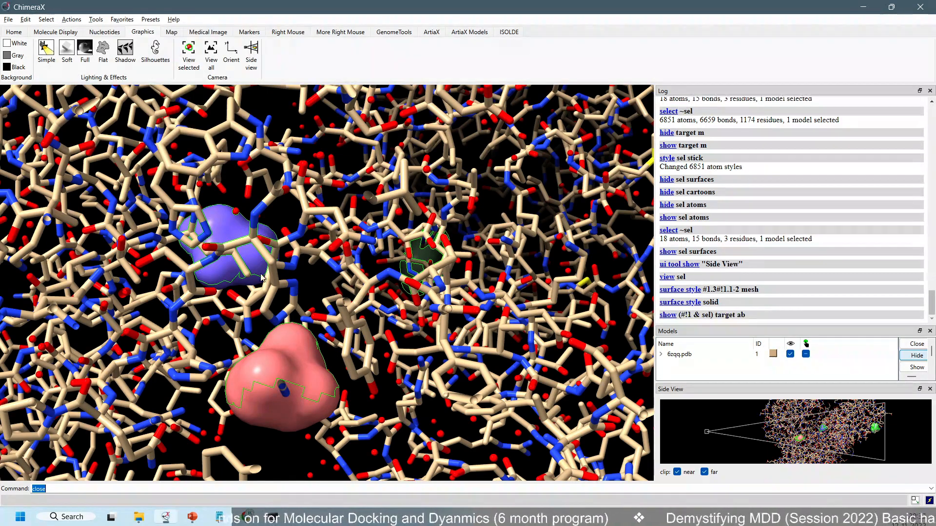
pyautogui.scroll(3, 262, 279)
pyautogui.scroll(-1, 262, 279)
pyautogui.moveTo(278, 350); pyautogui.dragTo(262, 306)
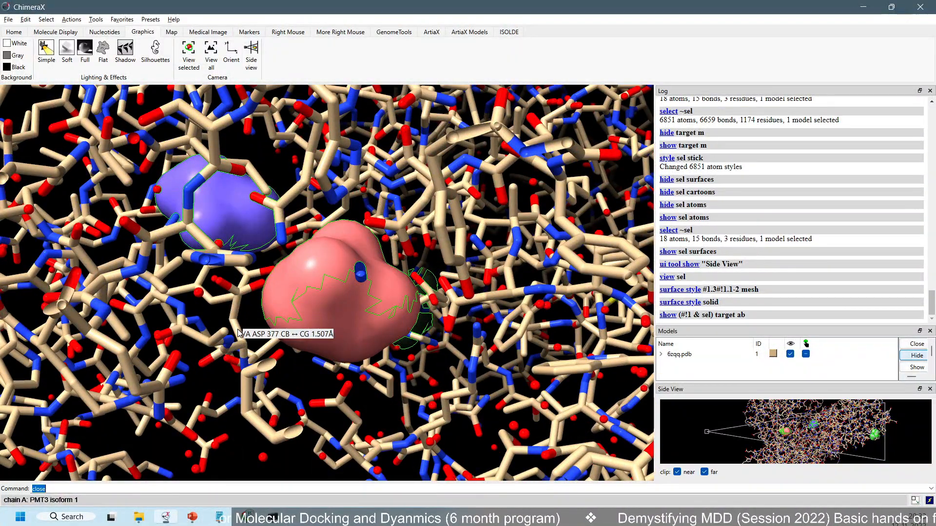
pyautogui.scroll(-3, 238, 333)
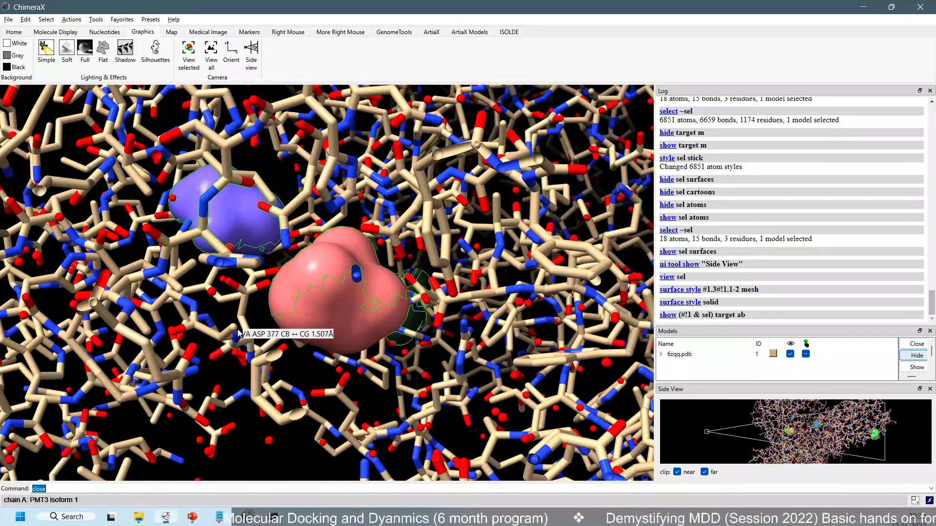
pyautogui.scroll(2, 205, 233)
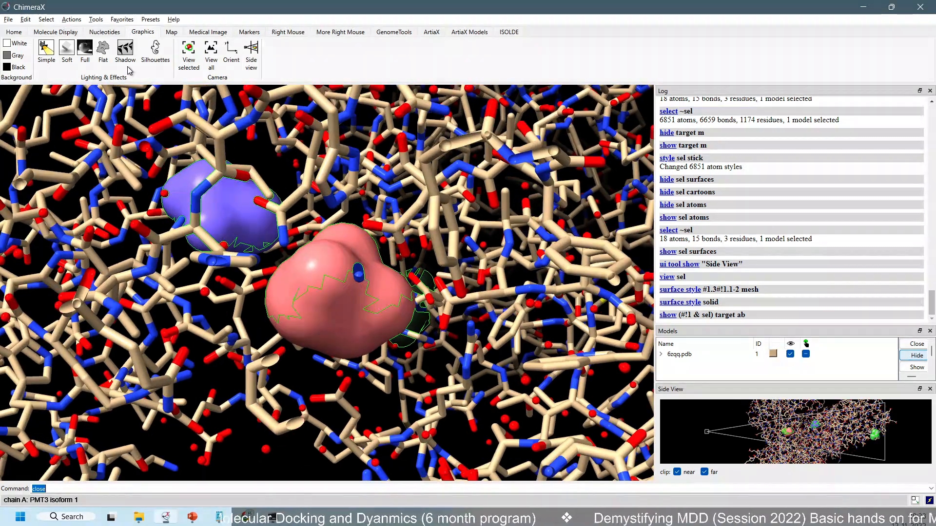
# Invert the selection from the ligands to the rest of the structure and show it as cartoon
pyautogui.click(52, 22)
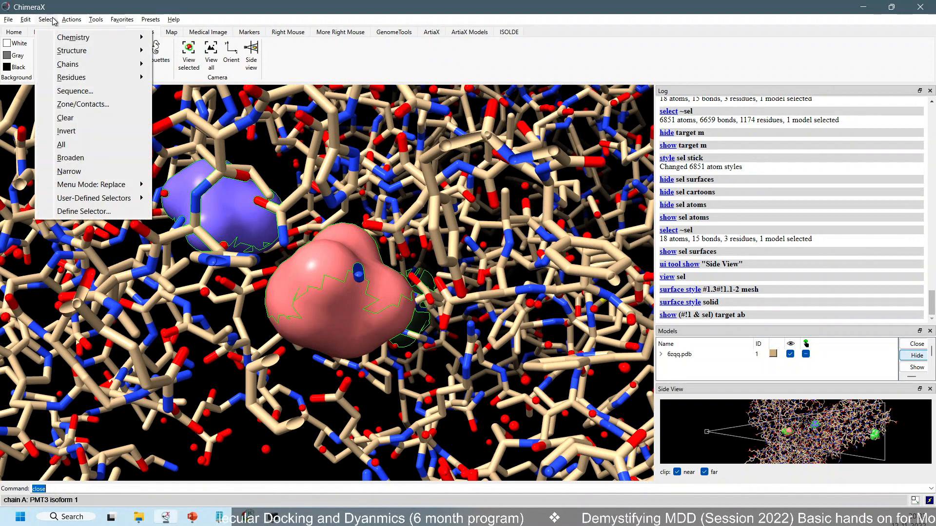
pyautogui.click(88, 131)
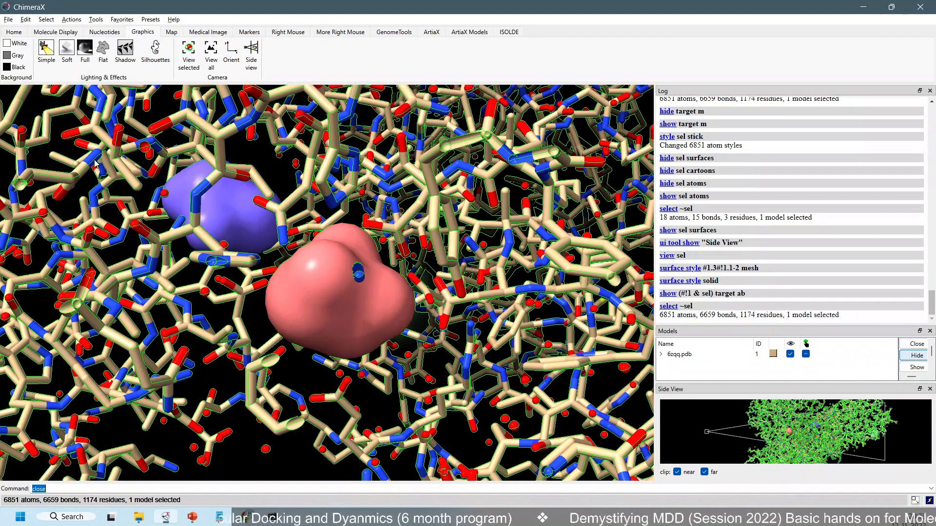
pyautogui.click(70, 19)
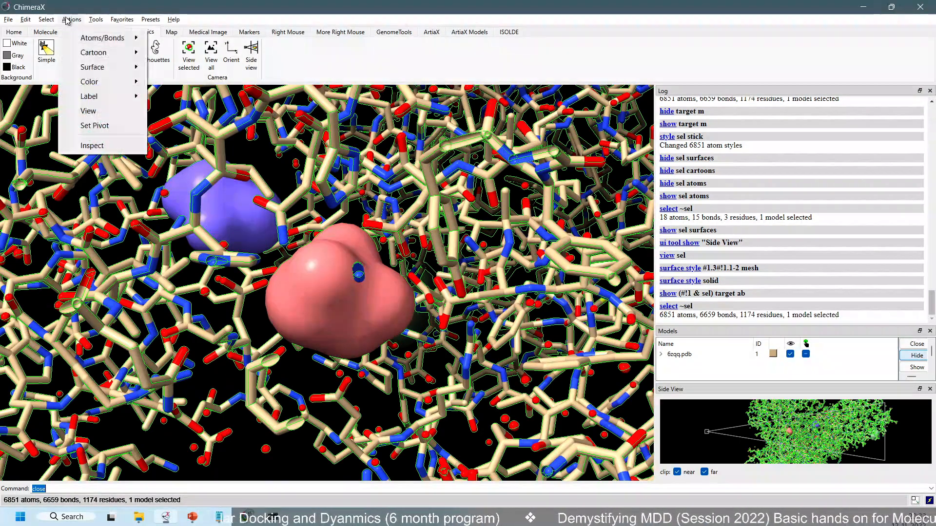
pyautogui.moveTo(95, 56)
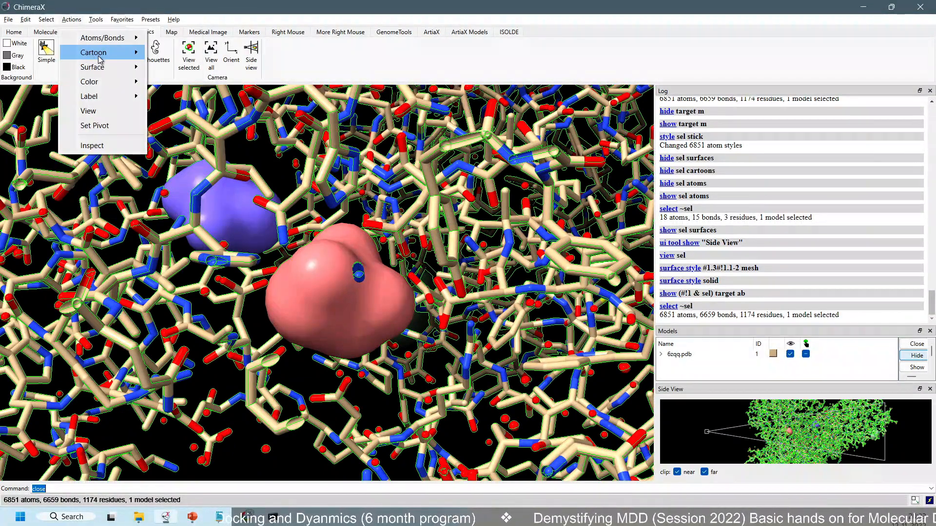
pyautogui.click(185, 53)
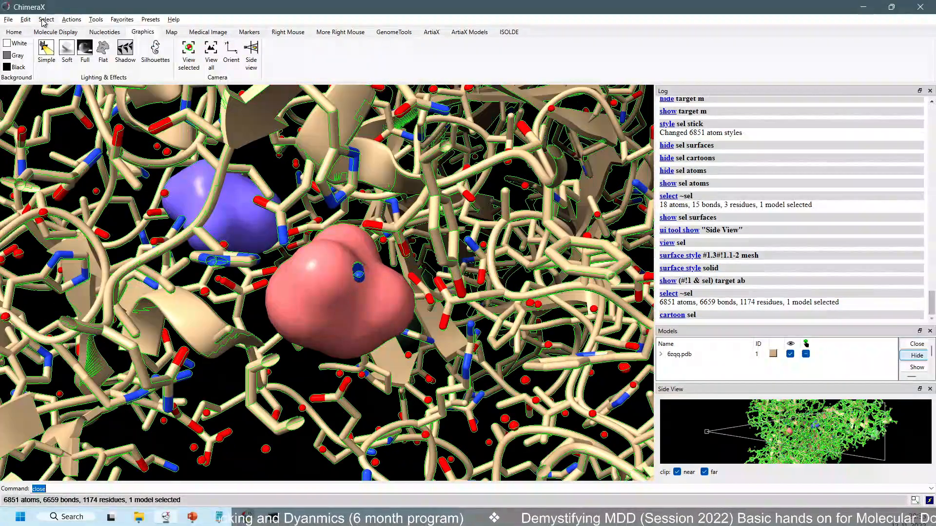
# Hide the atoms and bonds of the selected protein
pyautogui.click(46, 20)
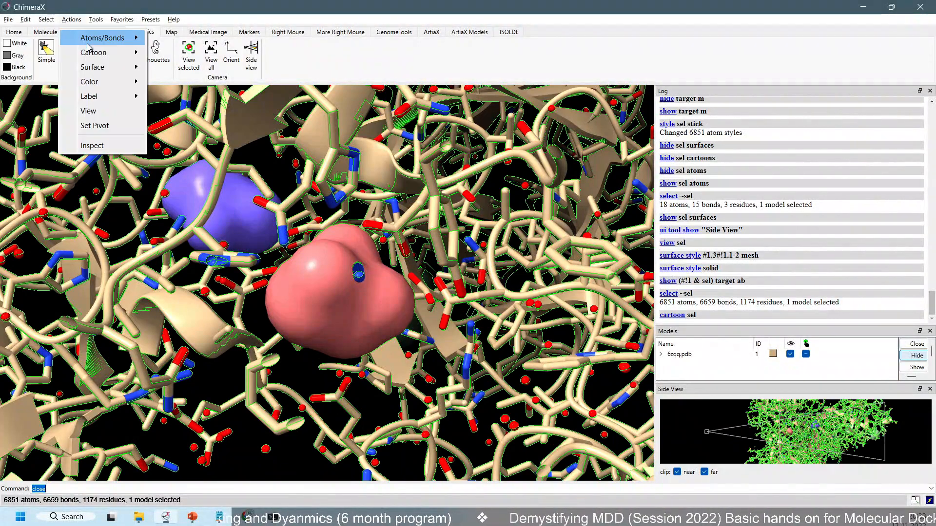
pyautogui.moveTo(121, 44)
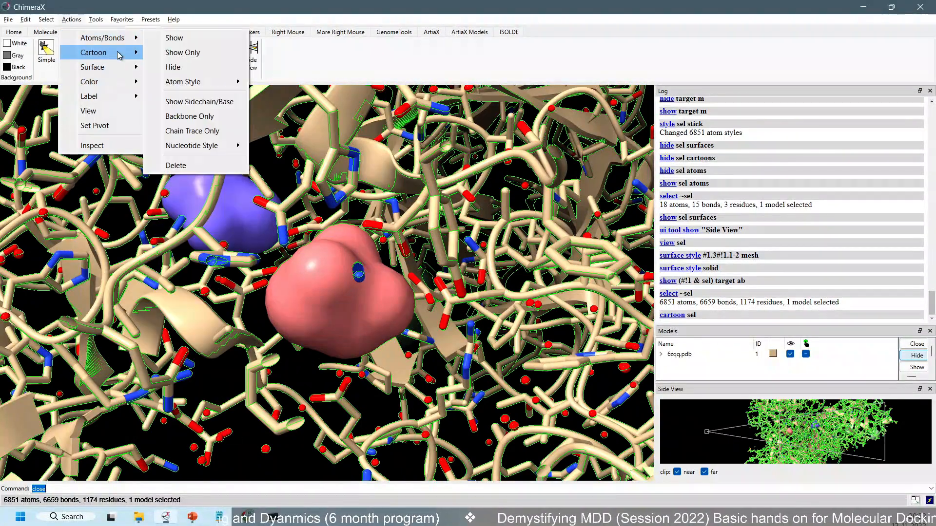
pyautogui.click(182, 68)
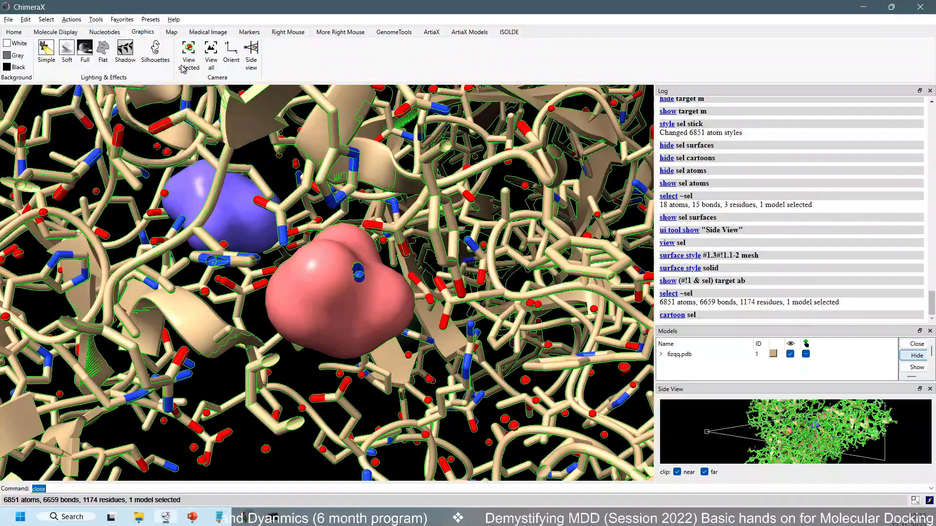
# Adjust the clipping in the side view to cut the protein cartoon down to a thinner slice around the ligand surfaces
pyautogui.scroll(-6, 359, 245)
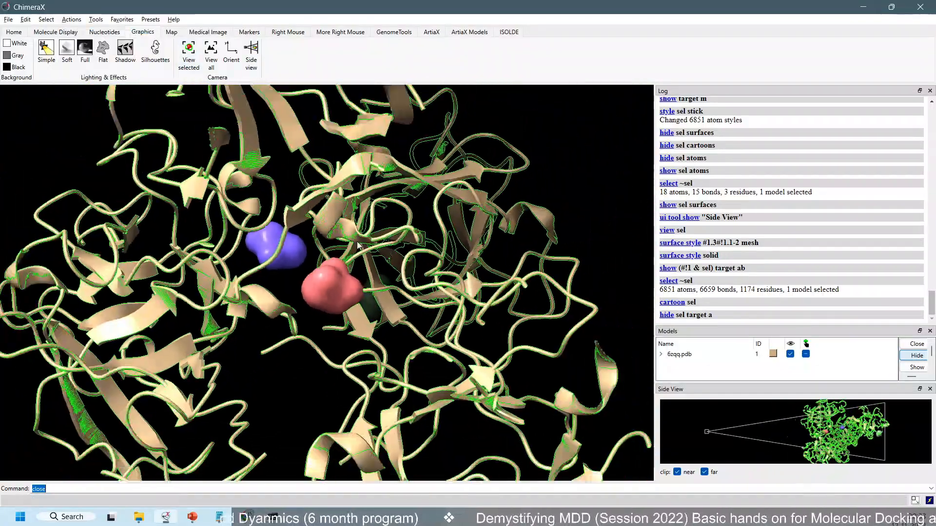
pyautogui.moveTo(358, 245); pyautogui.dragTo(378, 287)
pyautogui.scroll(1, 378, 284)
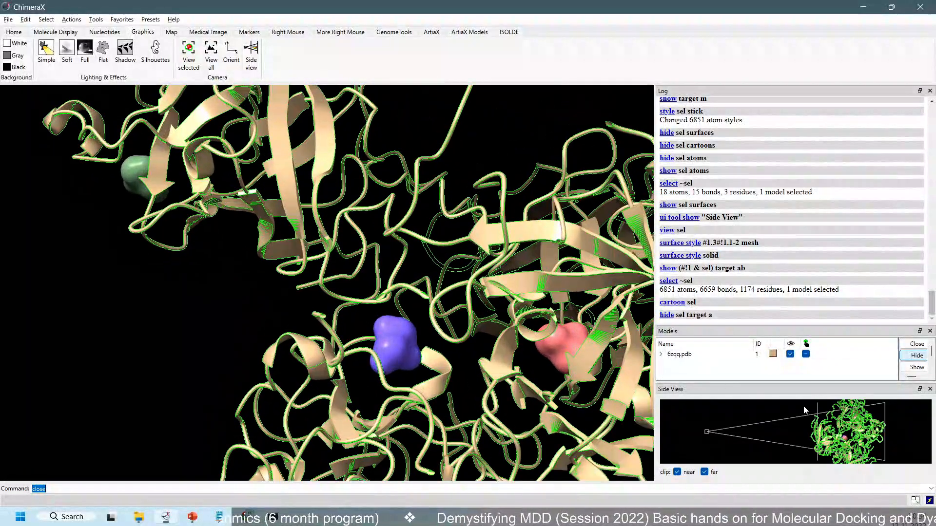
pyautogui.moveTo(883, 442); pyautogui.dragTo(865, 437)
pyautogui.scroll(1, 511, 345)
pyautogui.scroll(4, 511, 344)
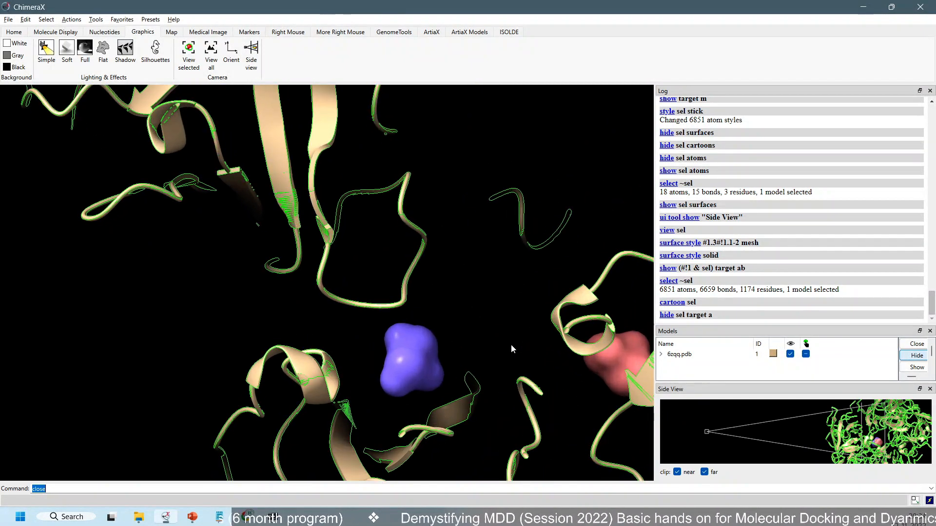
# Examine the blue ligand surface and the protein cartoon surrounding it up close
pyautogui.scroll(-1, 448, 353)
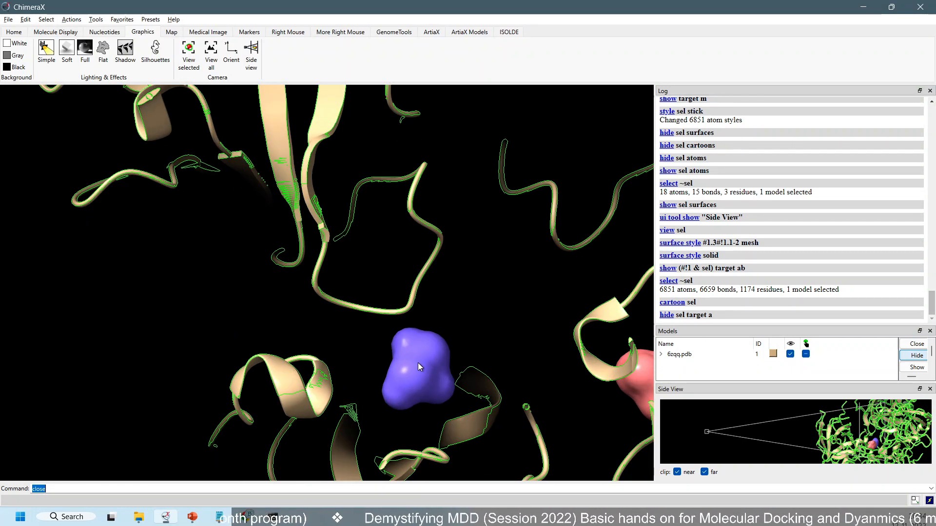
pyautogui.moveTo(419, 366)
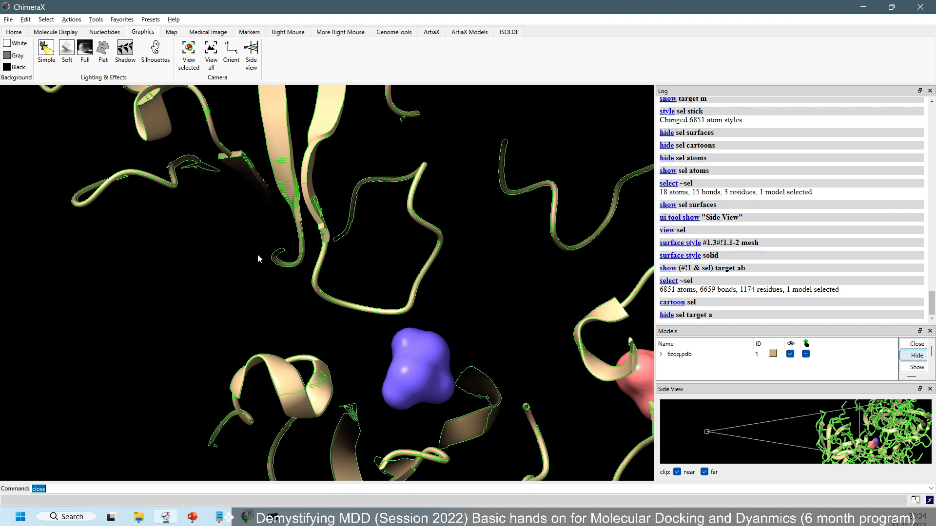
pyautogui.click(46, 20)
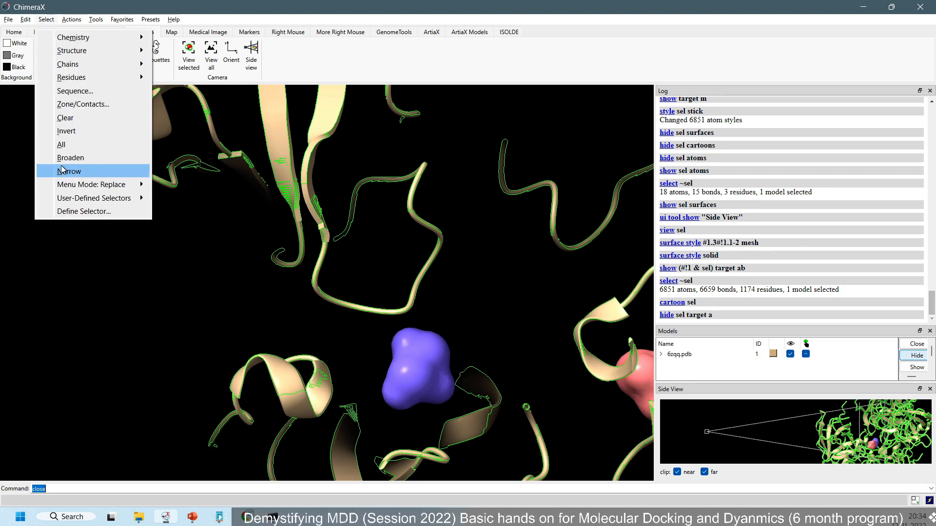
pyautogui.click(249, 241)
pyautogui.scroll(-2, 276, 295)
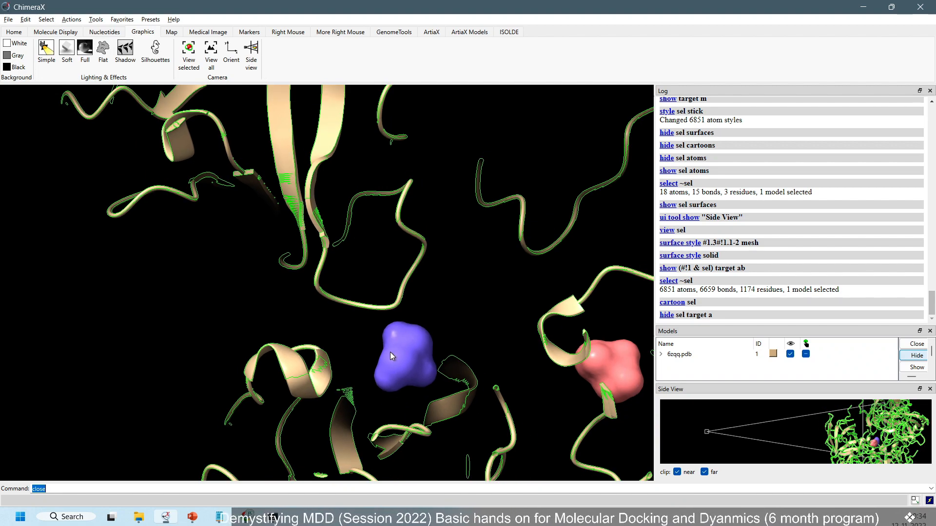
pyautogui.moveTo(390, 351); pyautogui.dragTo(285, 267, button='right')
pyautogui.scroll(1, 288, 275)
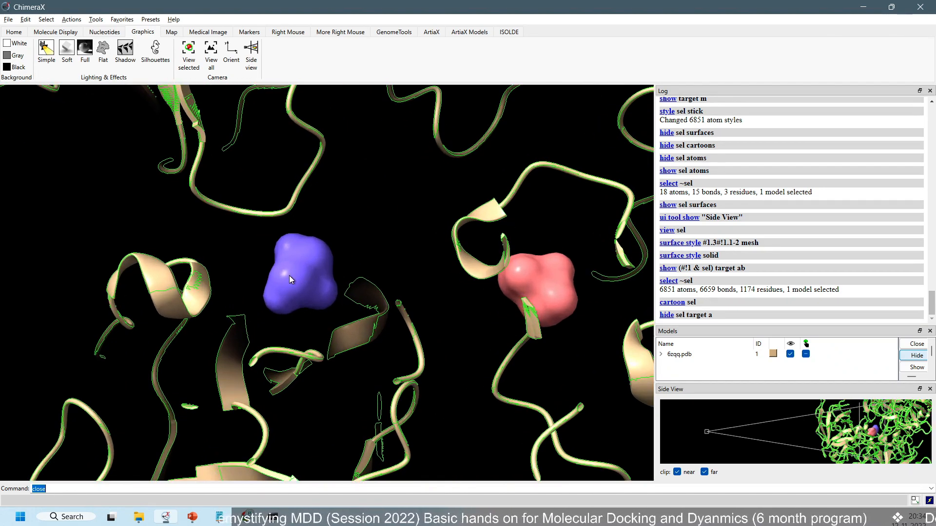
pyautogui.scroll(4, 289, 275)
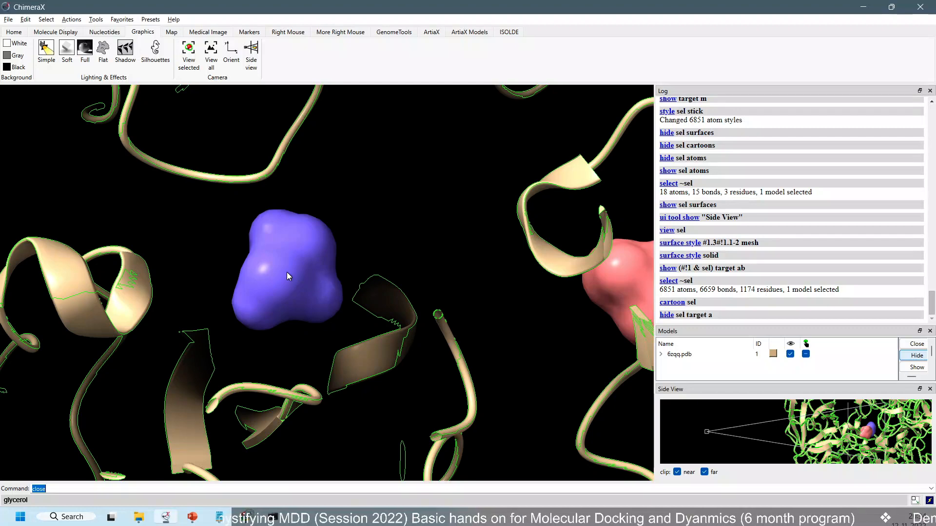